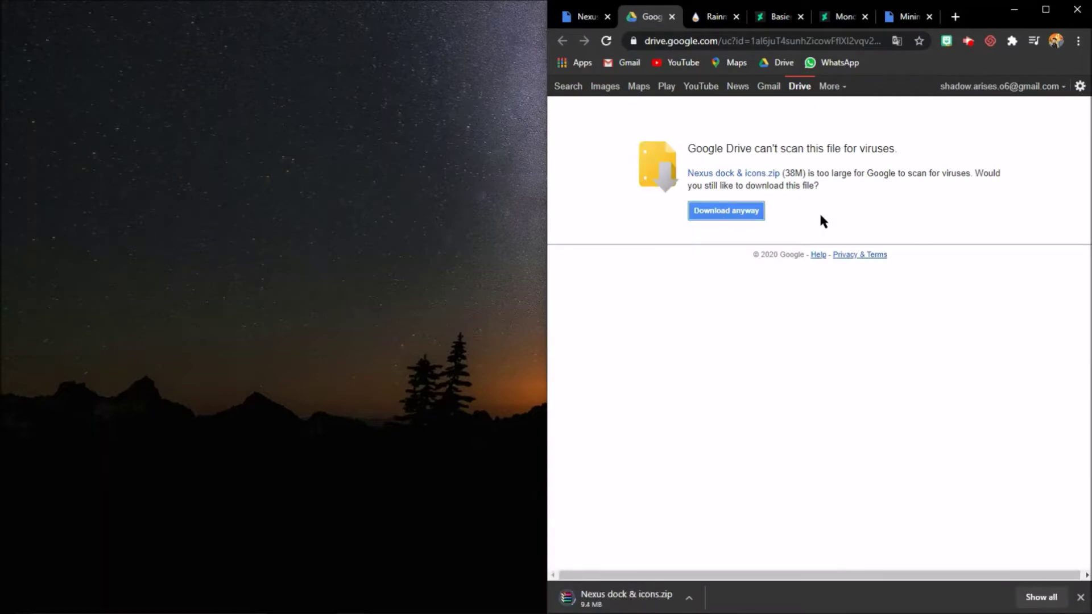
Step: Show the downloaded Nexus dock & icons.zip in its folder and minimize the browser to bring the folder over the desktop
double_click(970, 16)
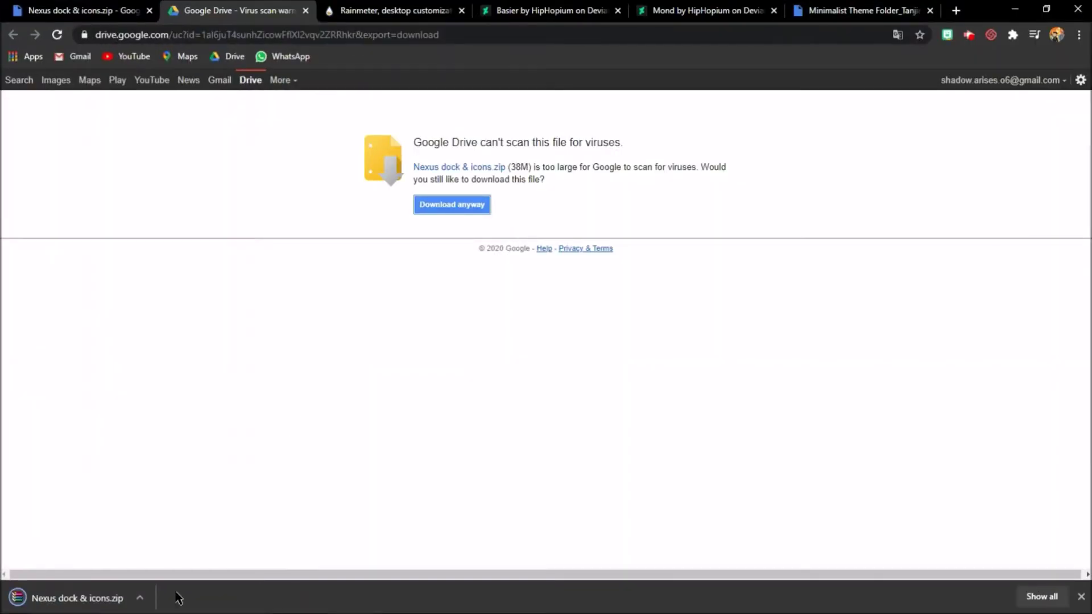
click(140, 599)
click(165, 556)
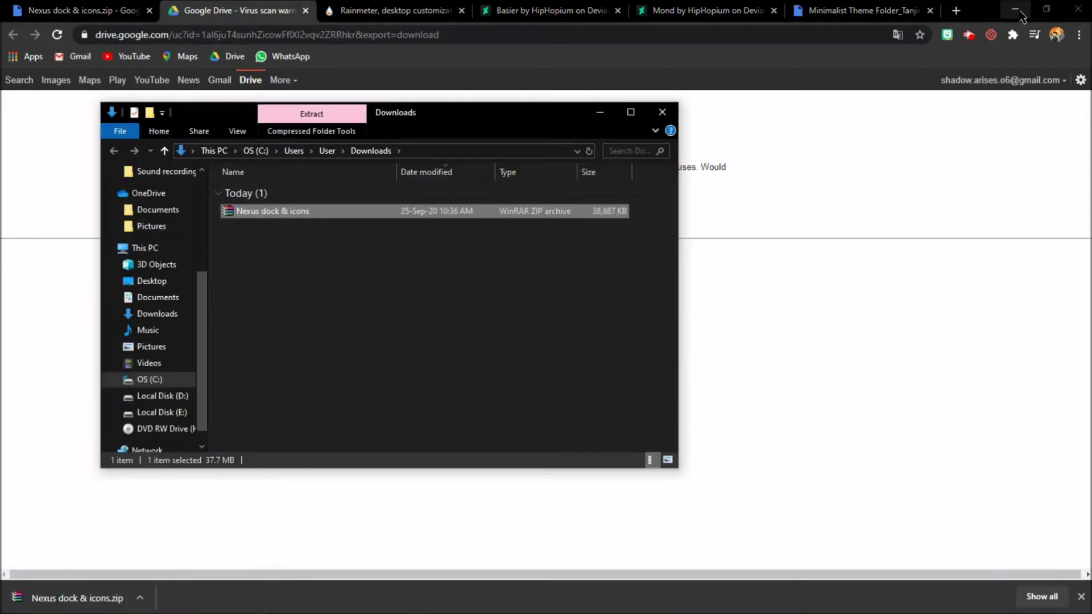
click(1015, 8)
drag(532, 119, 687, 86)
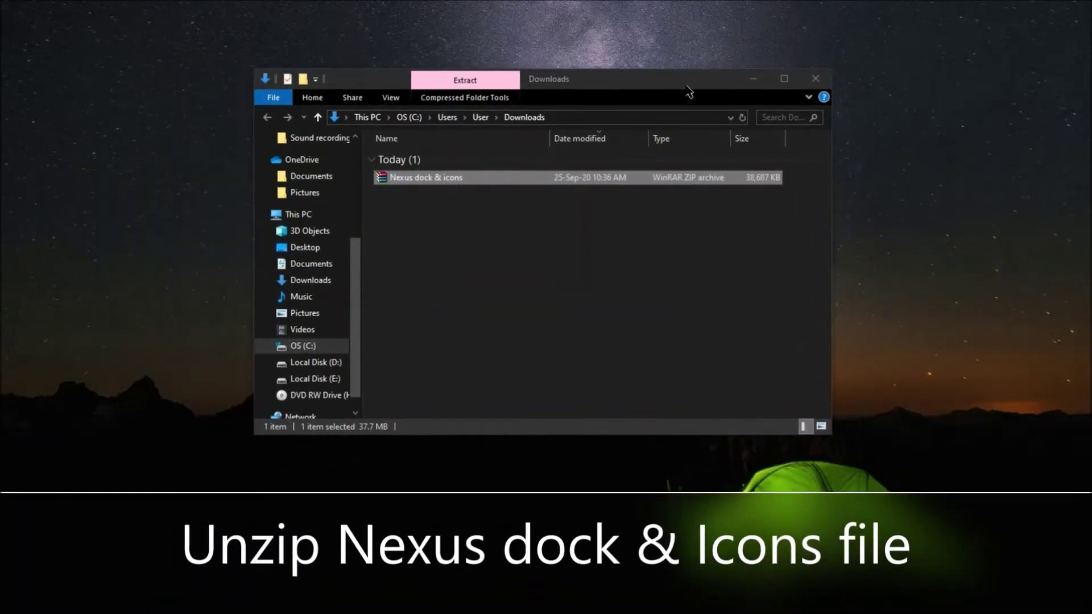
Step: Extract the Nexus dock & icons archive into a folder of the same name and open its inner Nexus dock & icons folder
right_click(607, 177)
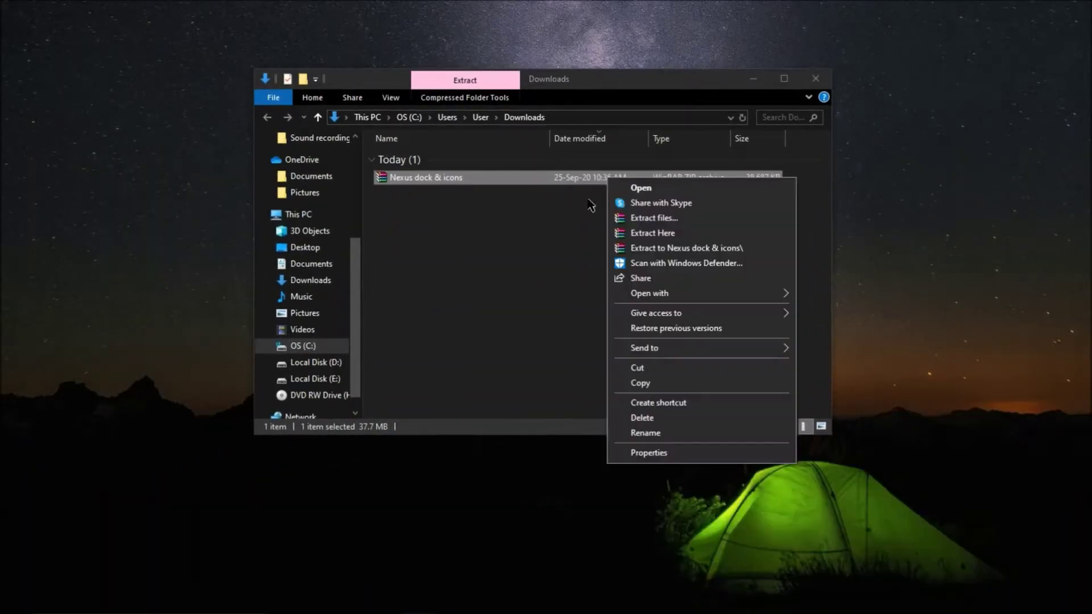
click(756, 252)
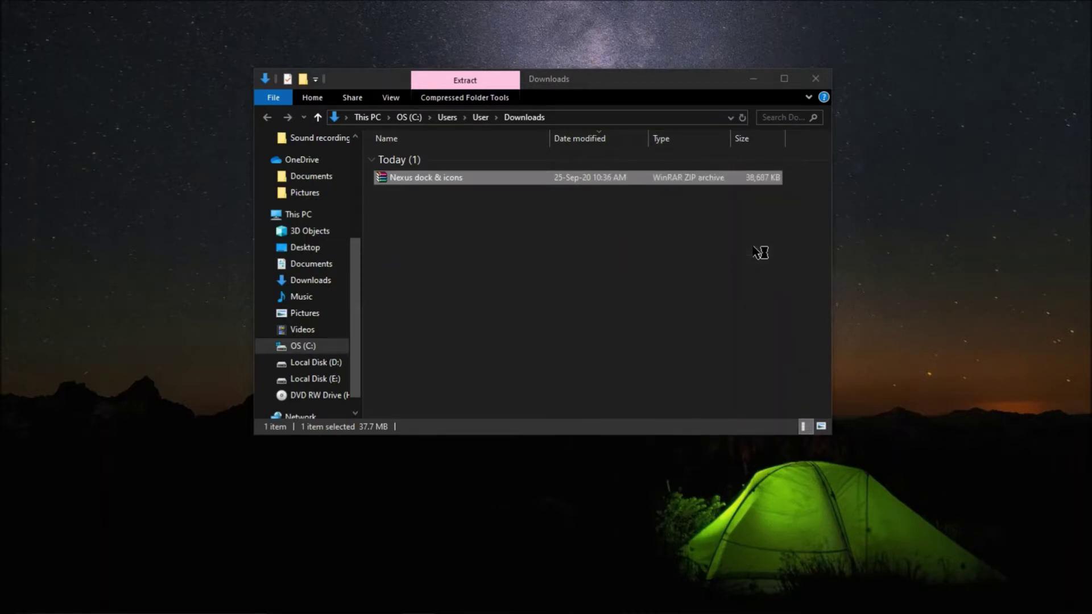
double_click(624, 199)
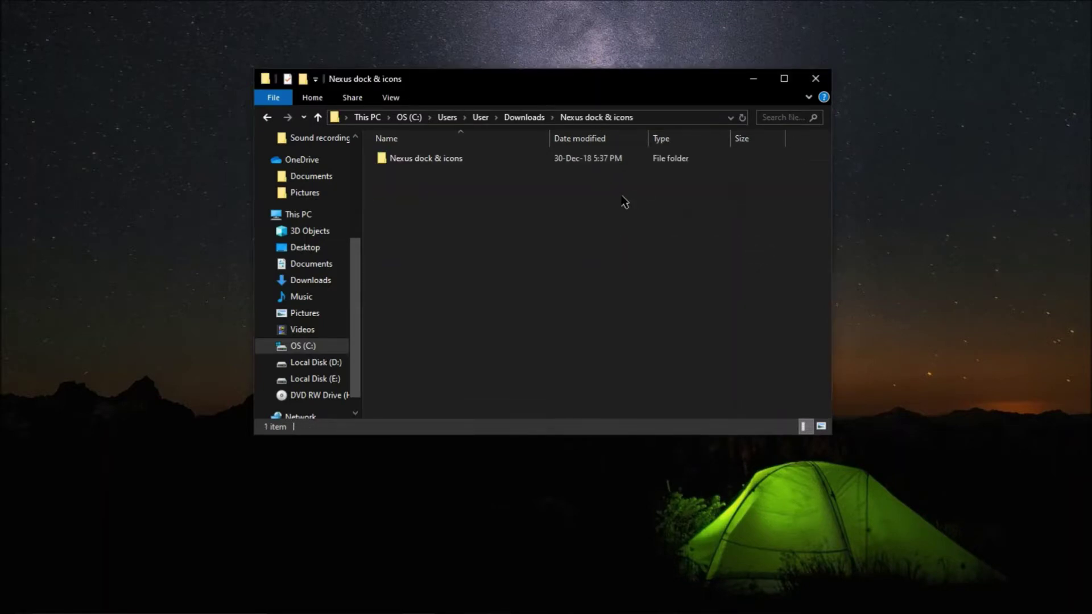
double_click(557, 159)
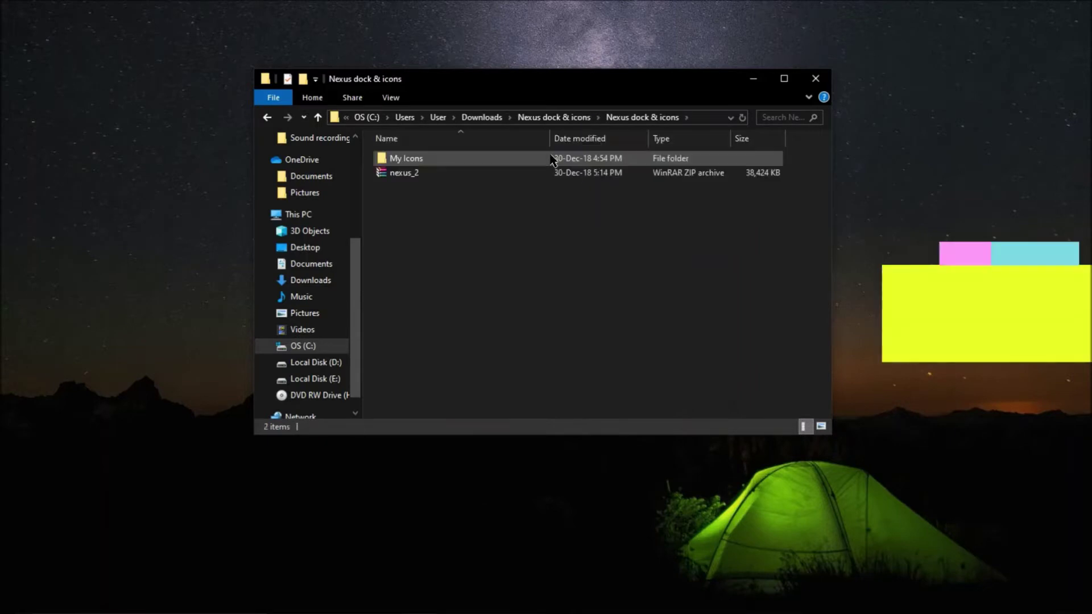
Step: Extract the nexus_2 archive into its own nexus_2 folder and open that folder
click(554, 173)
right_click(553, 170)
click(594, 239)
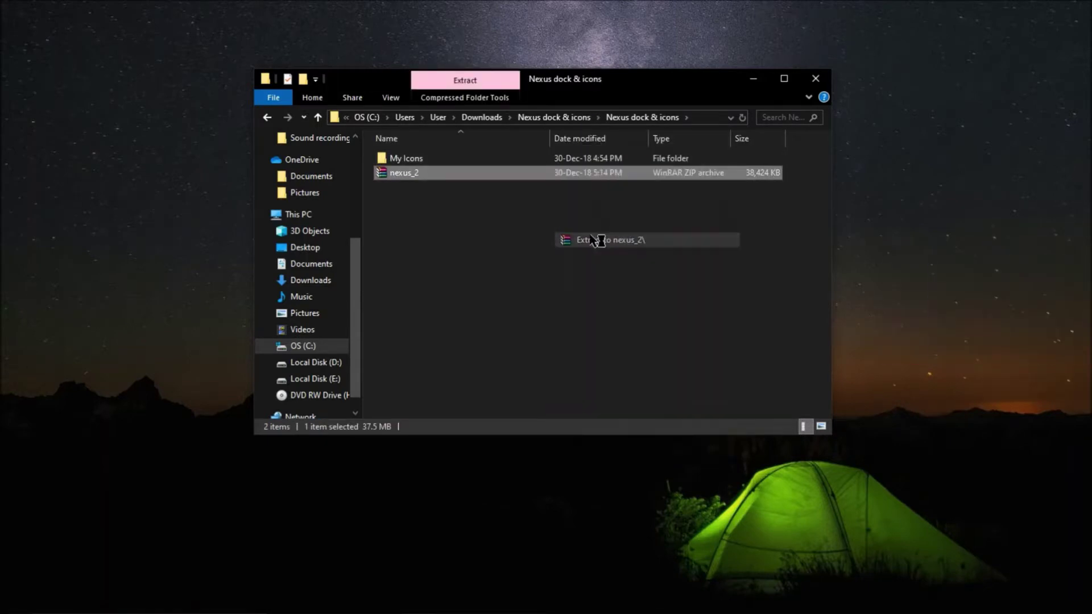
click(585, 176)
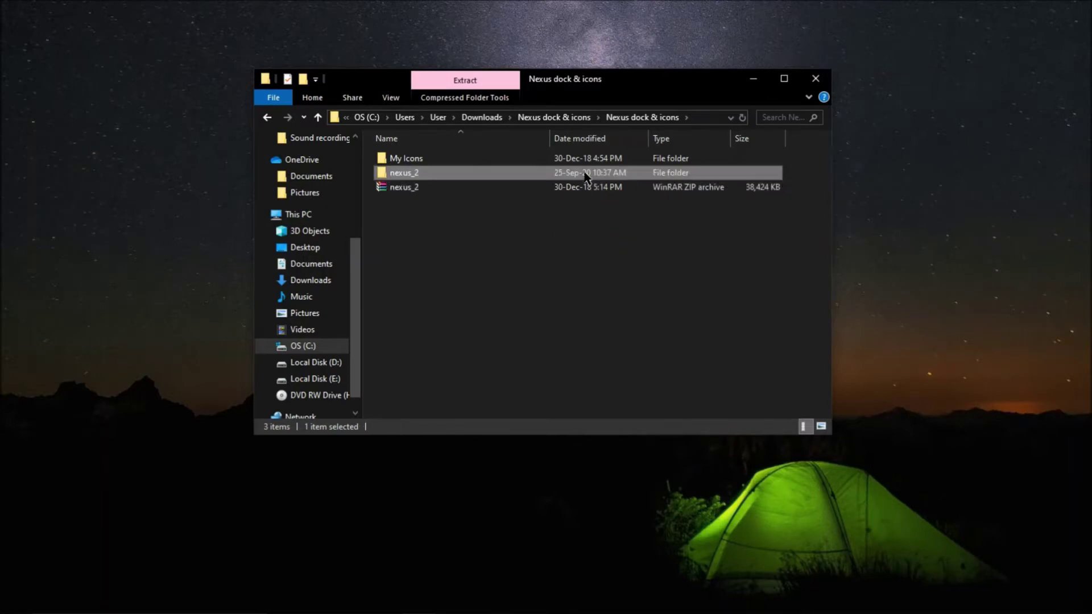
double_click(586, 177)
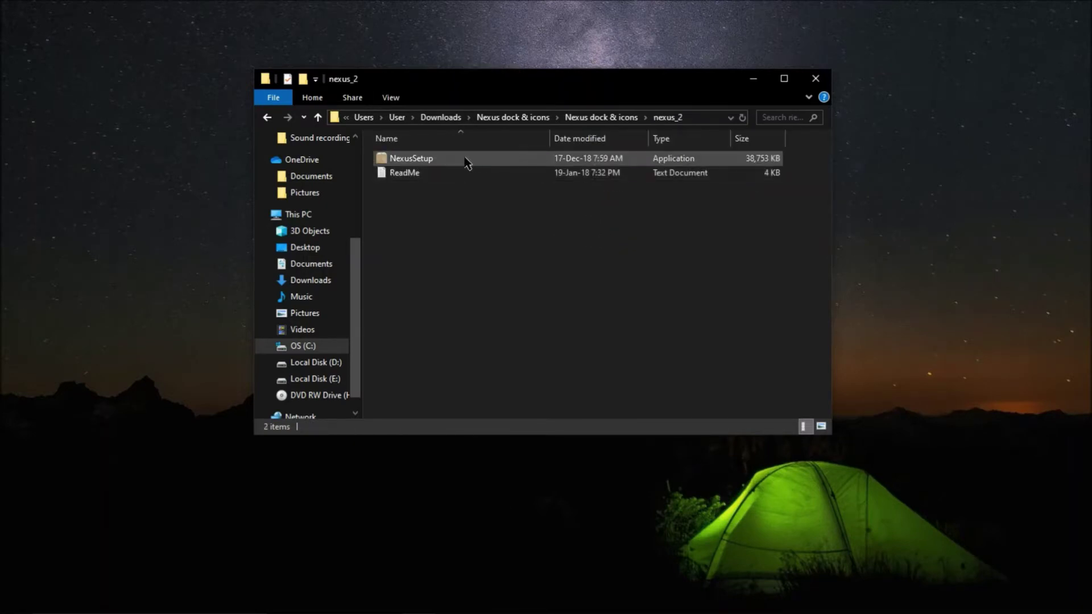
Step: Run NexusSetup with English as the setup language and accept the license agreement
double_click(467, 162)
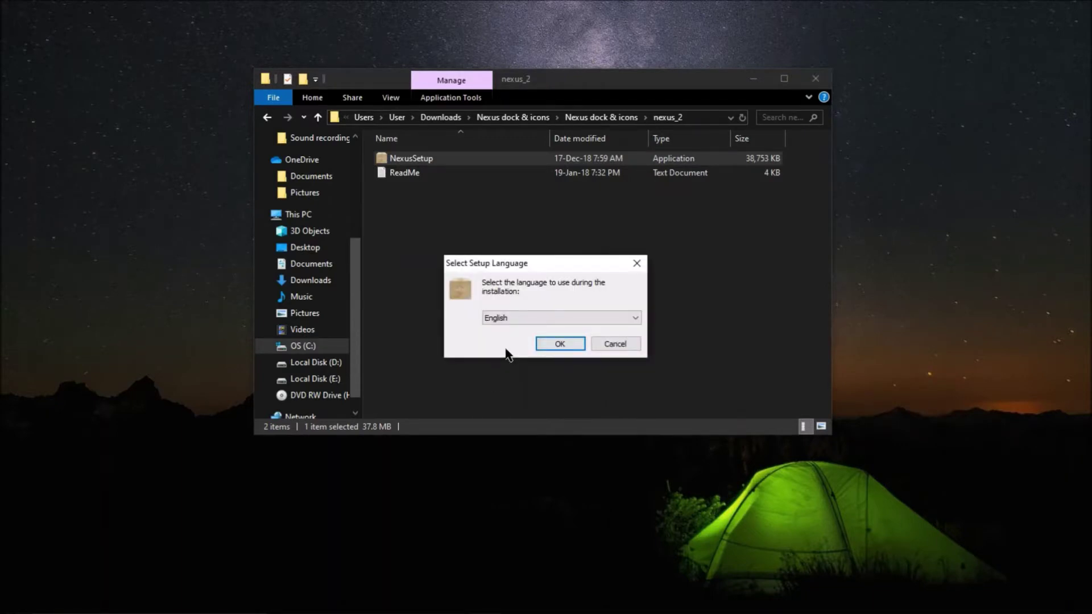
click(547, 344)
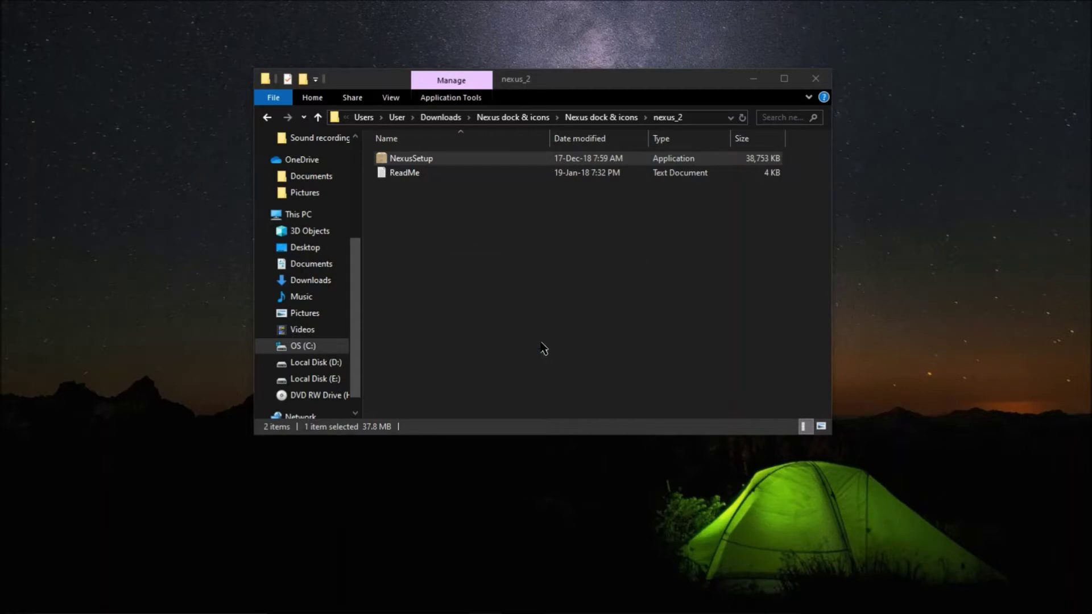
click(613, 424)
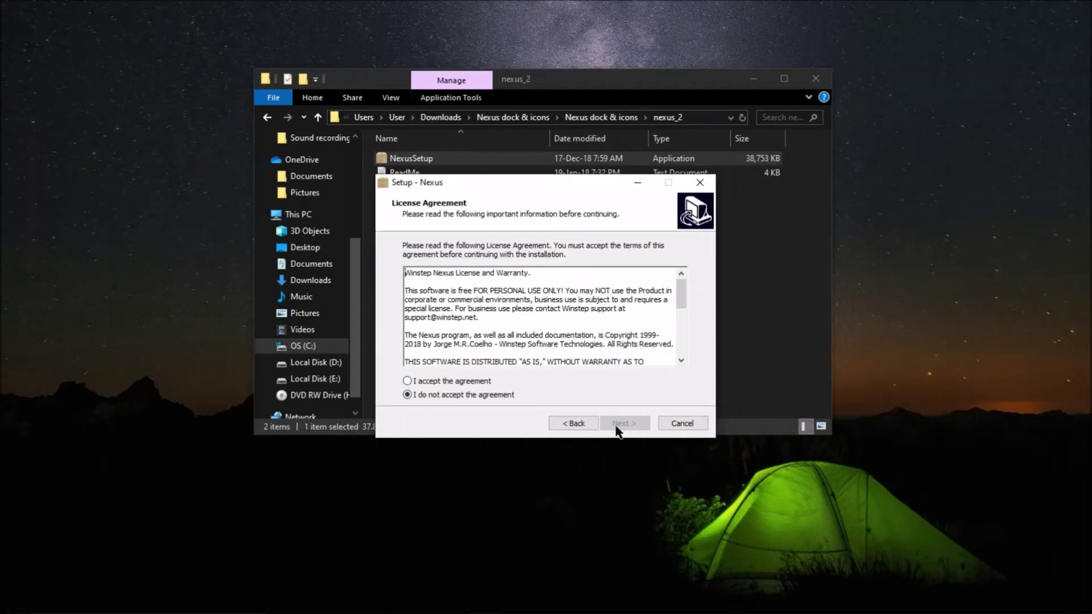
click(407, 381)
click(622, 427)
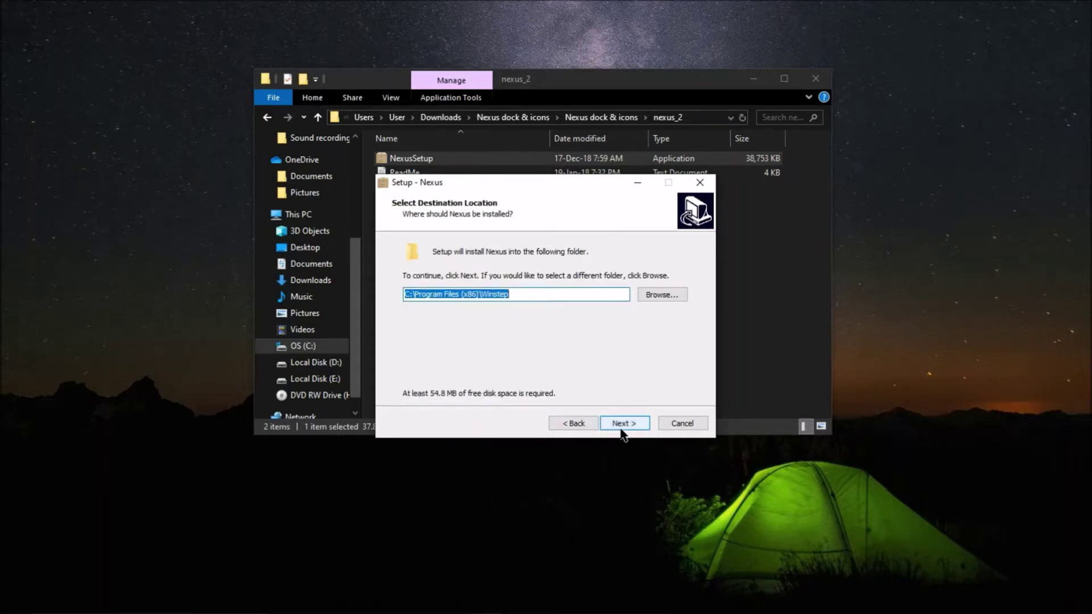
Step: Install Nexus with the default destination and the Winstep Start Menu folder, and finish setup with Launch Nexus enabled
click(623, 424)
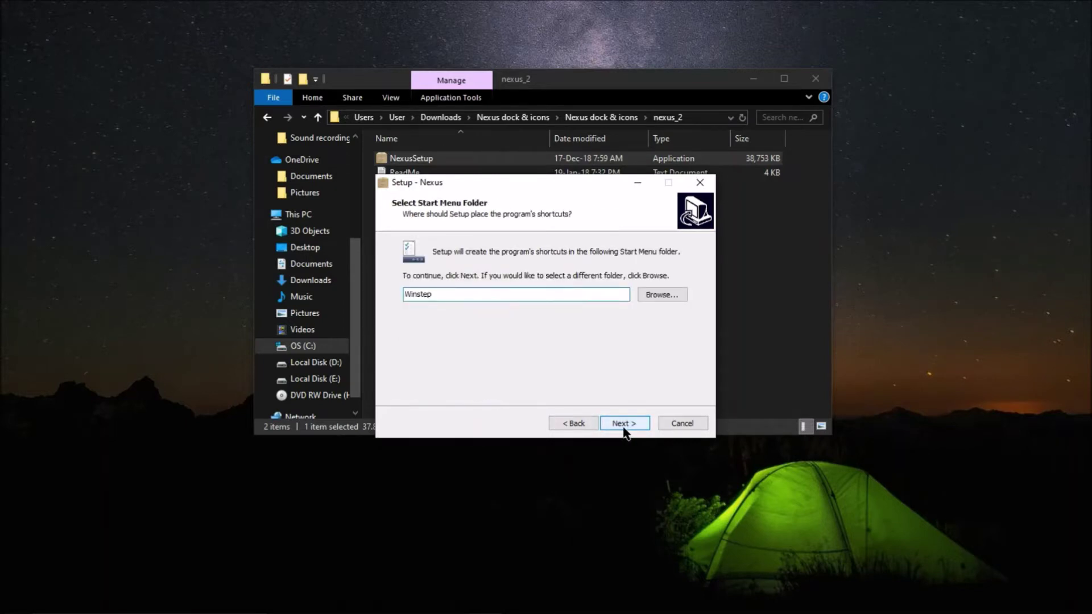
click(624, 426)
click(625, 424)
drag(581, 178, 585, 155)
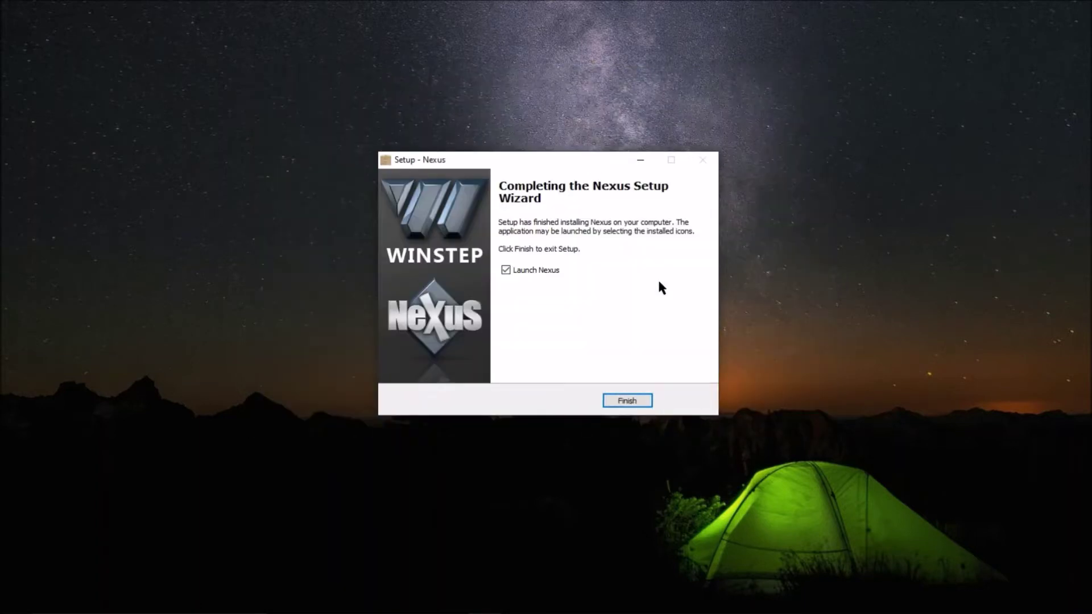
click(642, 400)
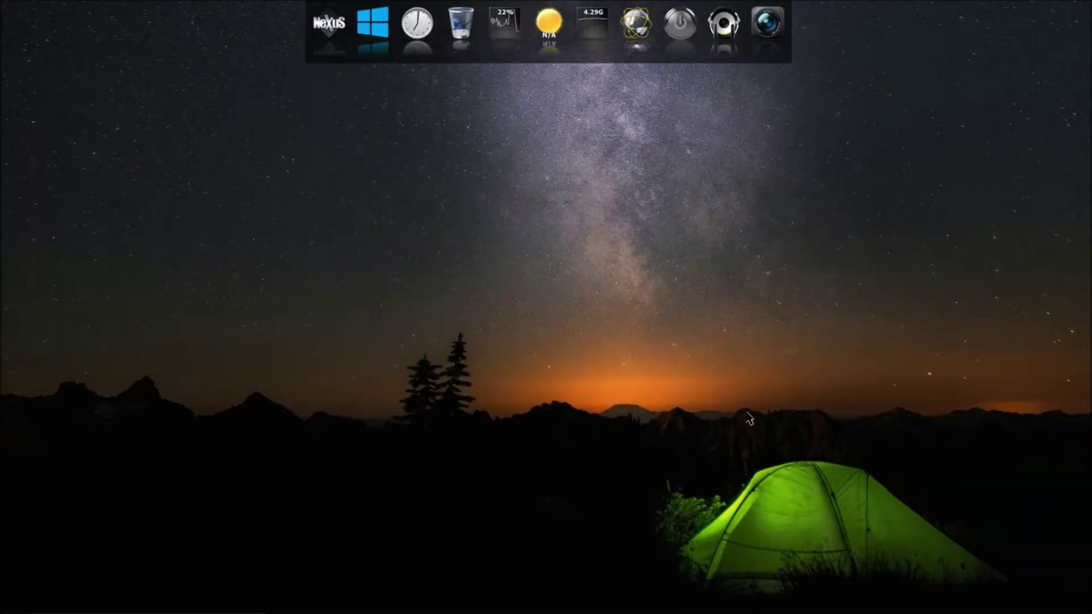
Step: Remove the Capture Desktop and media player items from the dock, confirming each deletion
right_click(772, 38)
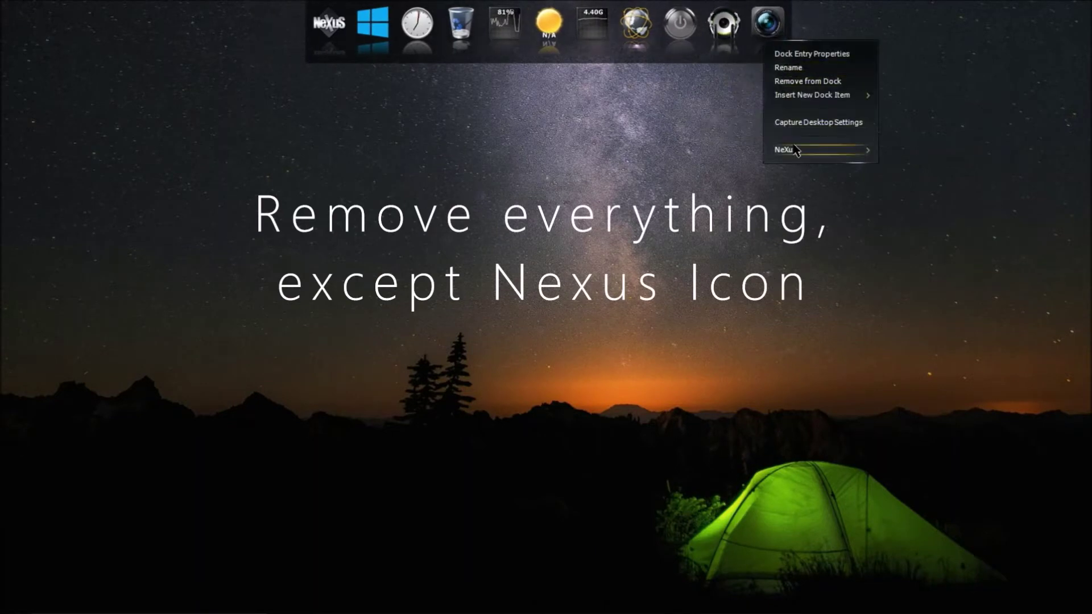
click(814, 83)
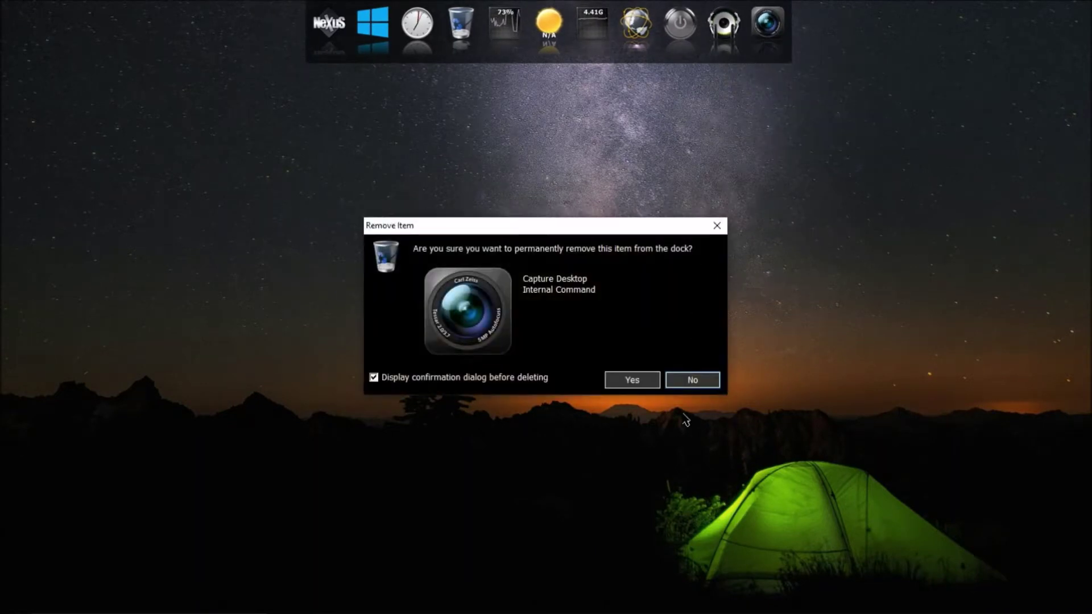
click(632, 380)
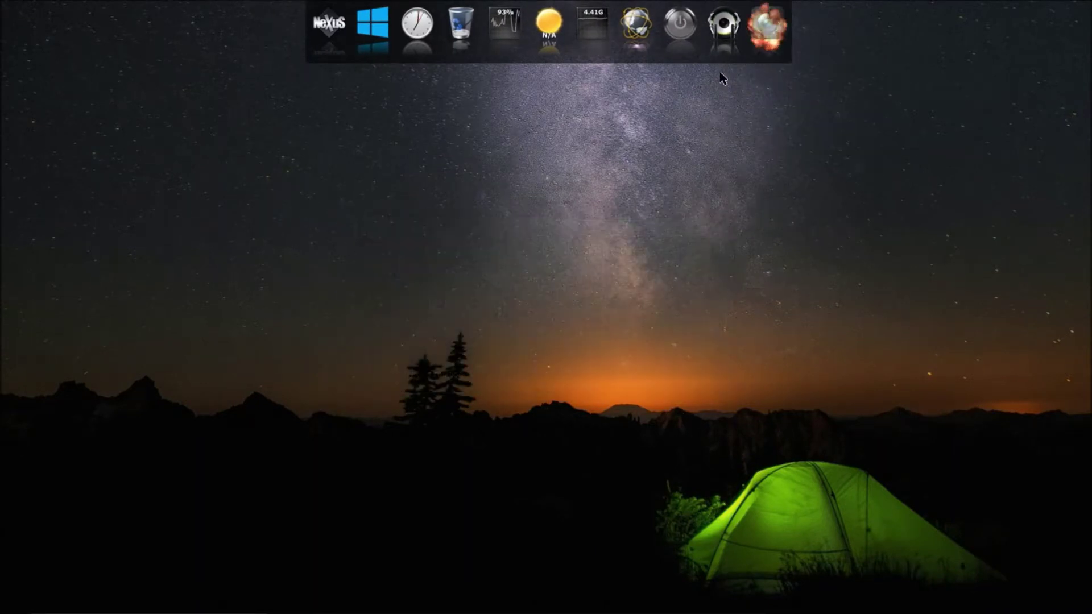
right_click(726, 41)
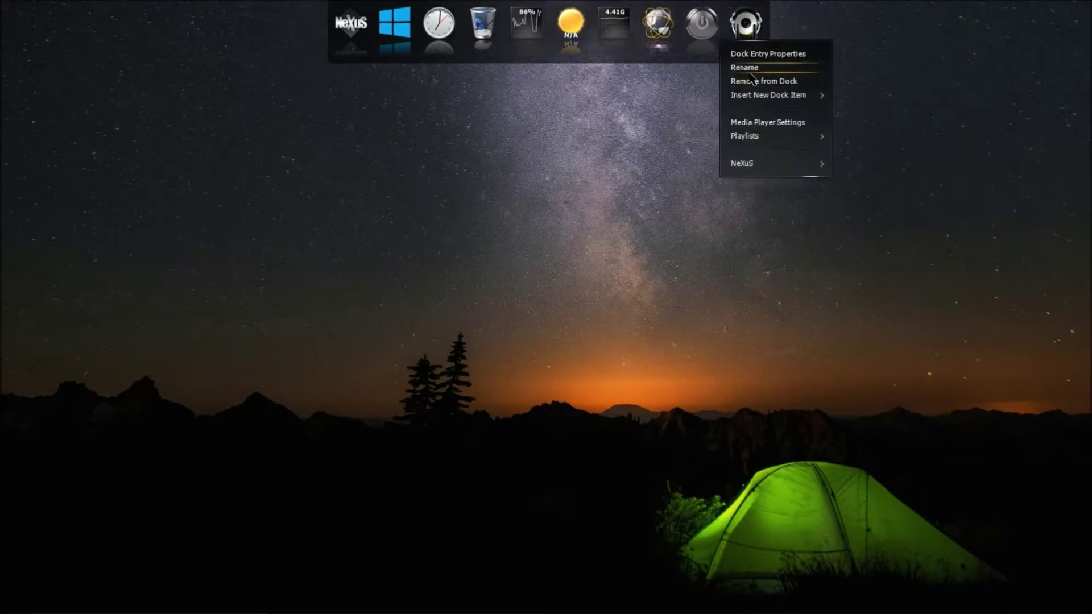
click(752, 81)
click(629, 380)
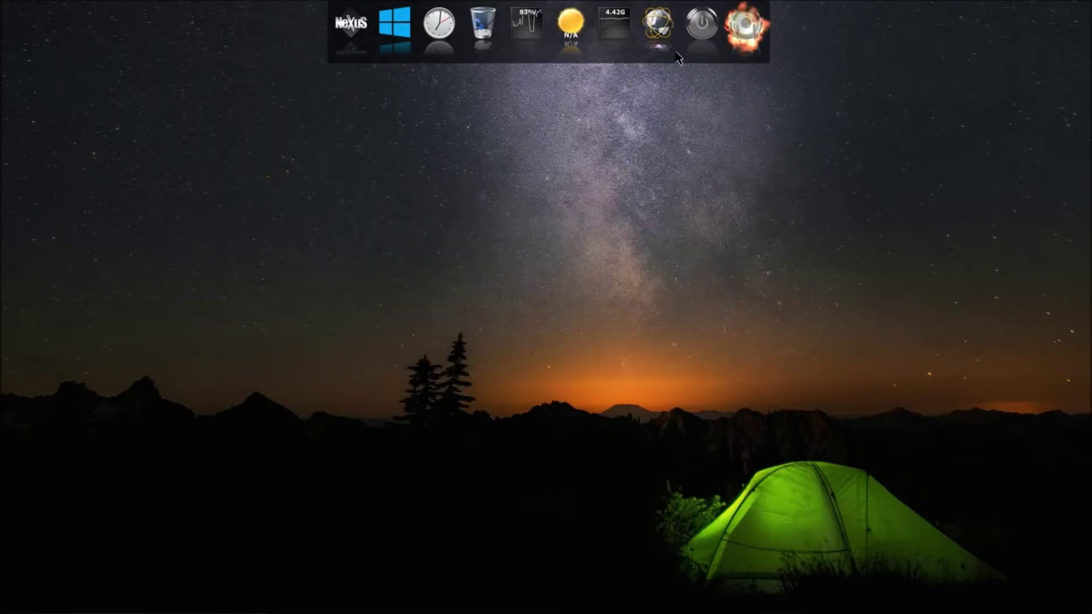
Step: Remove all the remaining dock items except the NeXuS icon
right_click(724, 39)
click(748, 80)
click(631, 380)
right_click(695, 40)
click(719, 81)
click(631, 380)
right_click(661, 41)
click(691, 80)
click(630, 380)
right_click(561, 39)
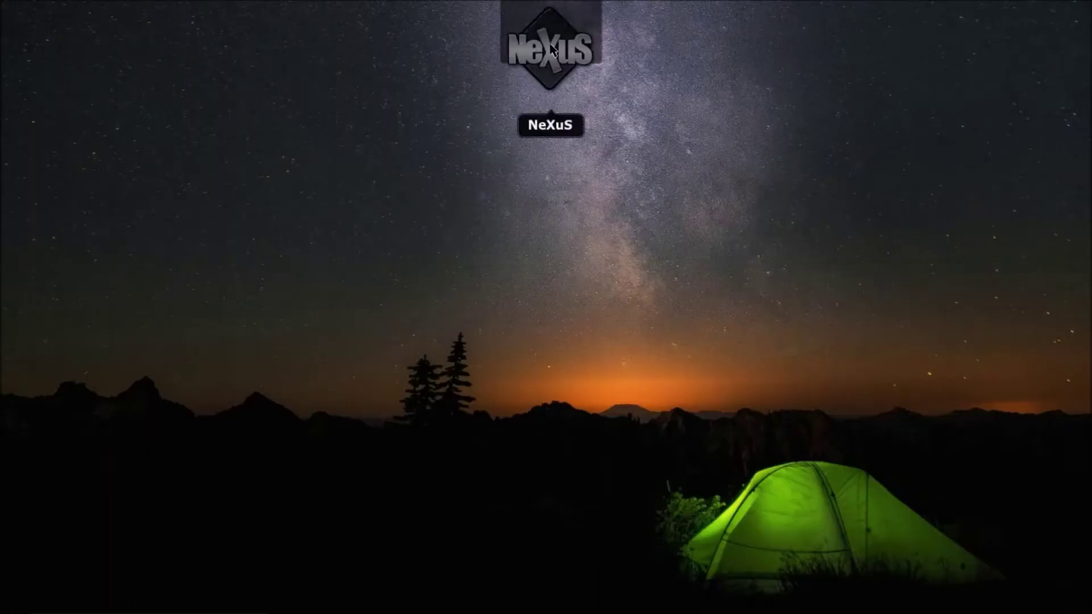
Step: In the dock's appearance preferences, set the icon reflection to 0% and the dock transparency to 82%
click(551, 48)
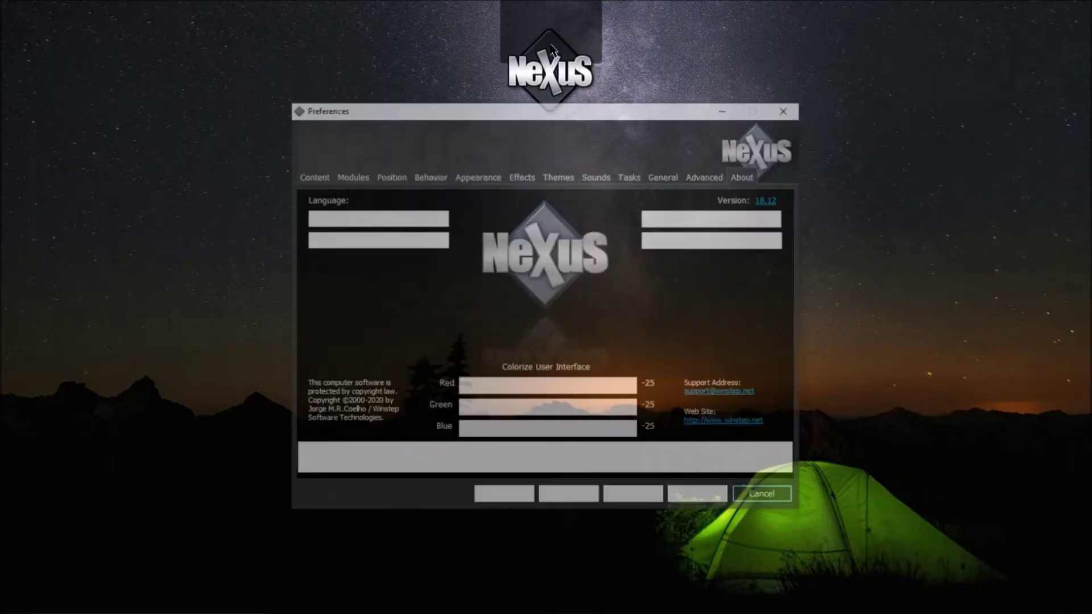
click(461, 178)
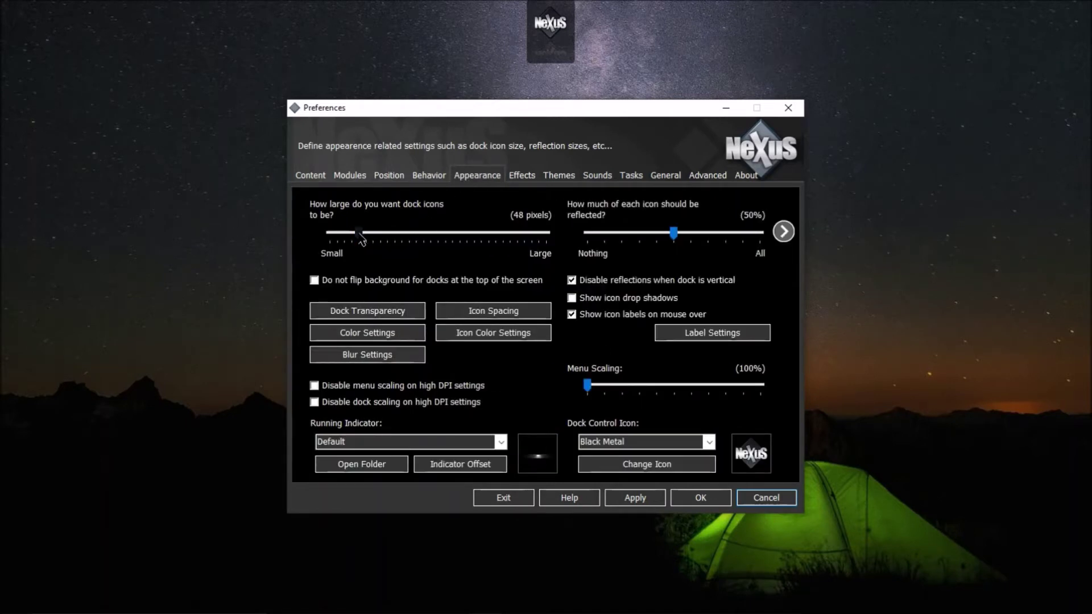
click(675, 234)
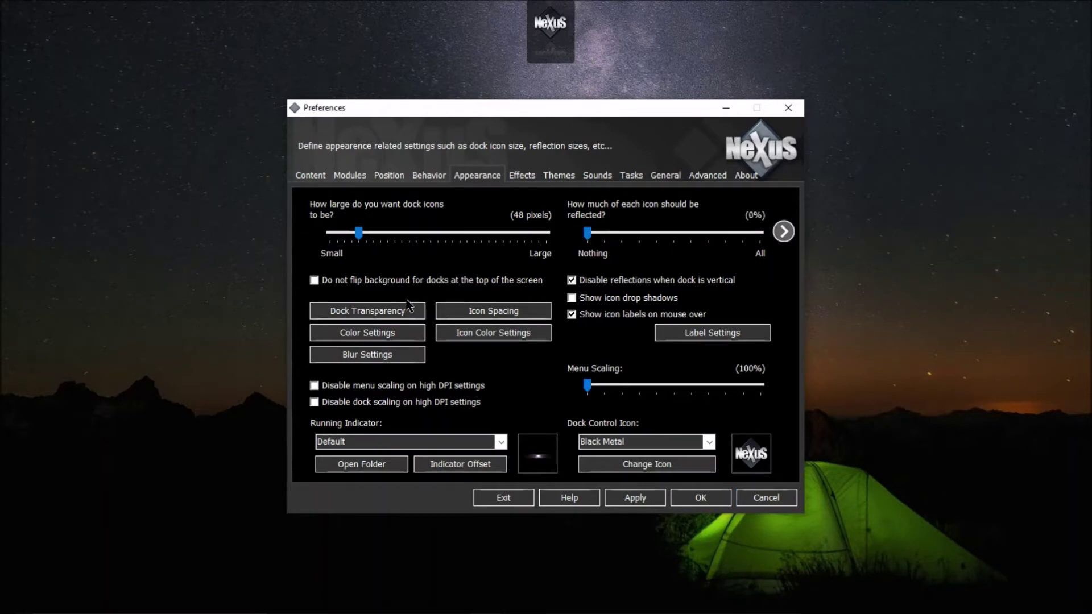
click(393, 312)
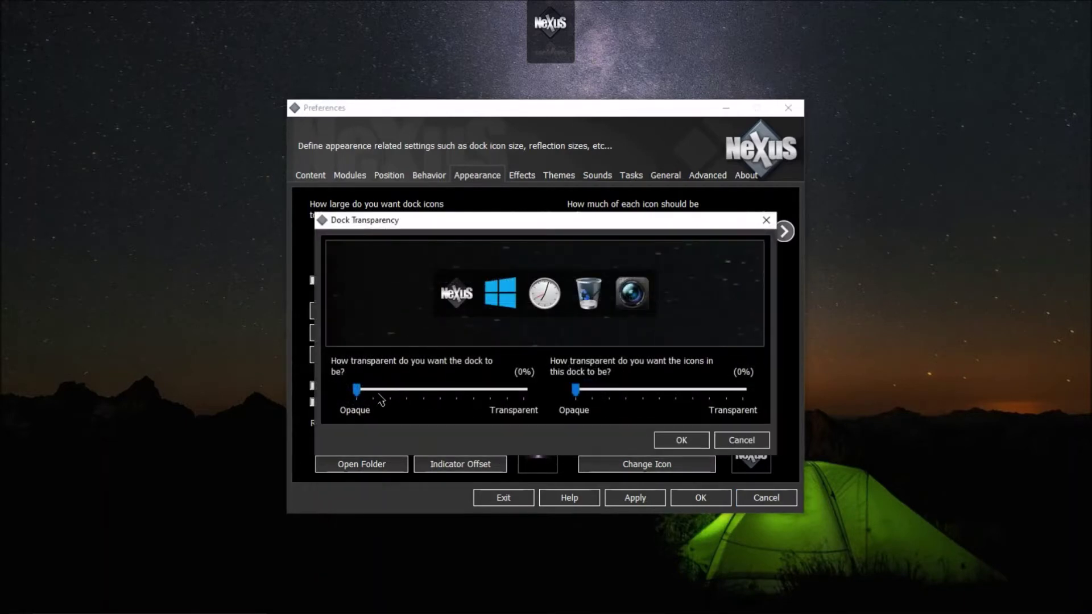
drag(359, 392, 493, 392)
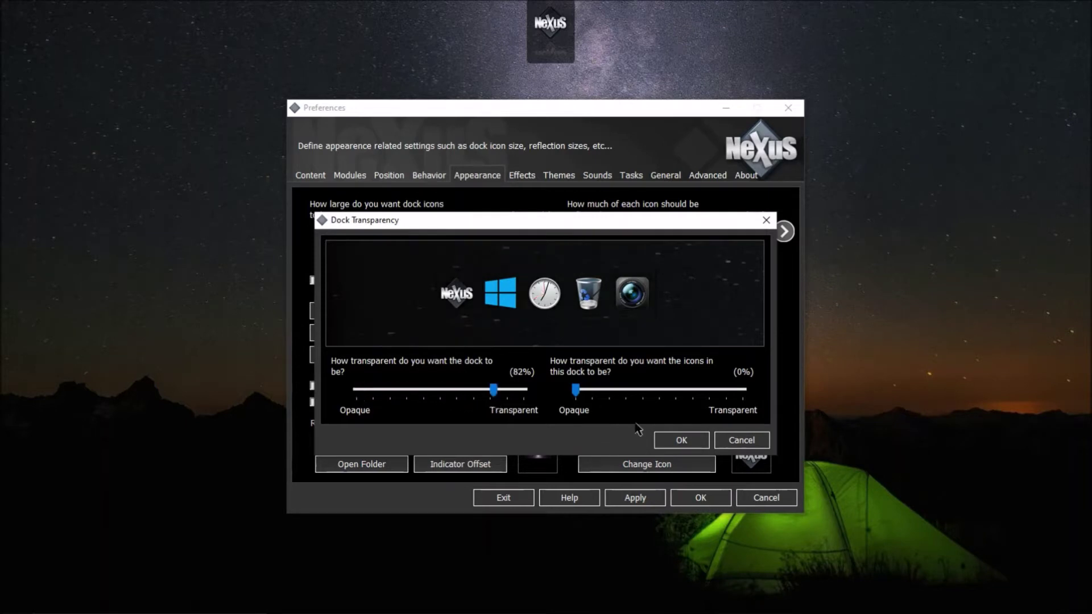
click(681, 440)
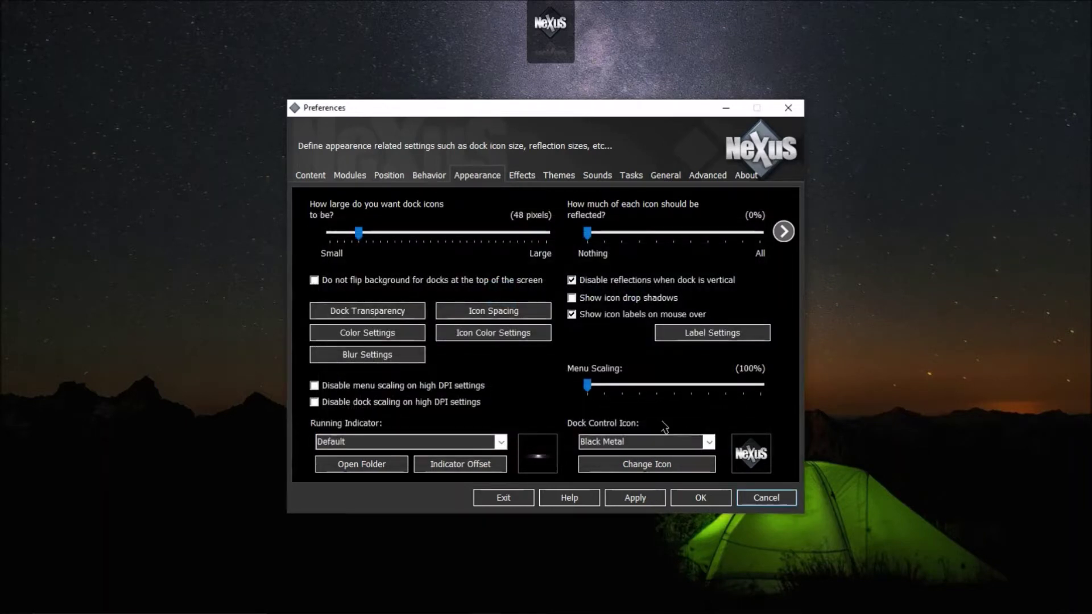
Step: Choose a different screen edge for the dock to attach to in its position preferences
click(421, 176)
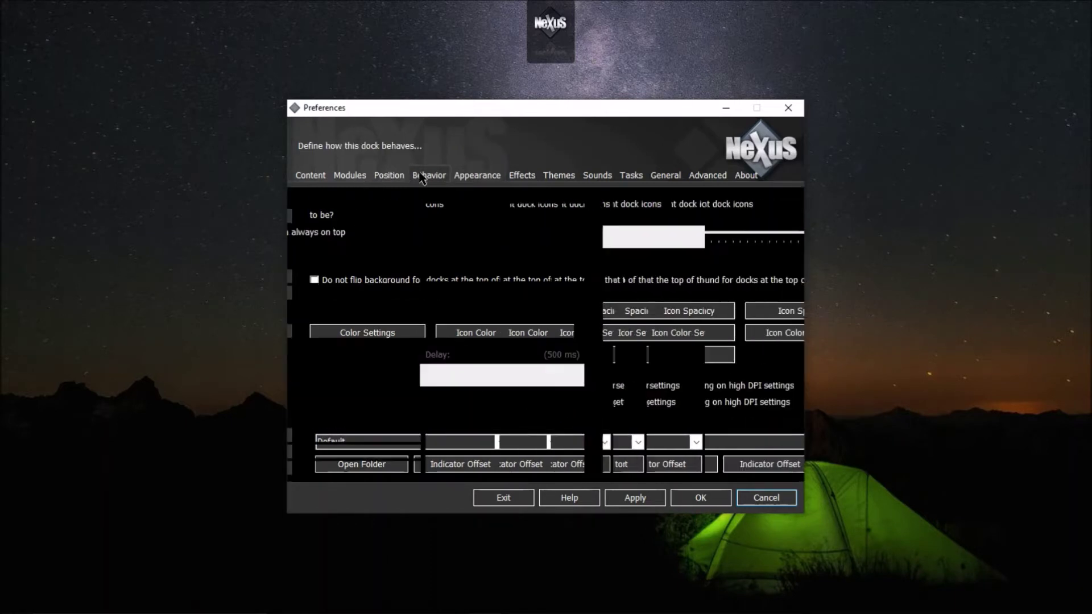
click(392, 178)
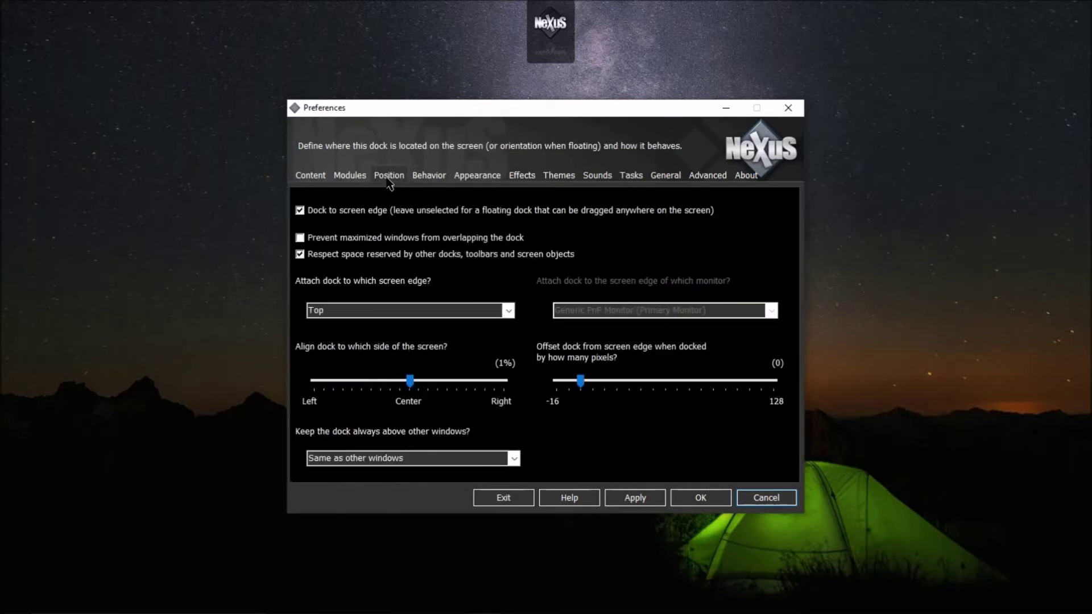
click(402, 312)
click(402, 361)
Step: Configure the Magnify mouseover effect with a magnification size of 59 pixels, a span of 1 icon and a smoothness of 10 ms
click(523, 176)
click(368, 300)
drag(532, 246, 463, 245)
drag(526, 324, 449, 324)
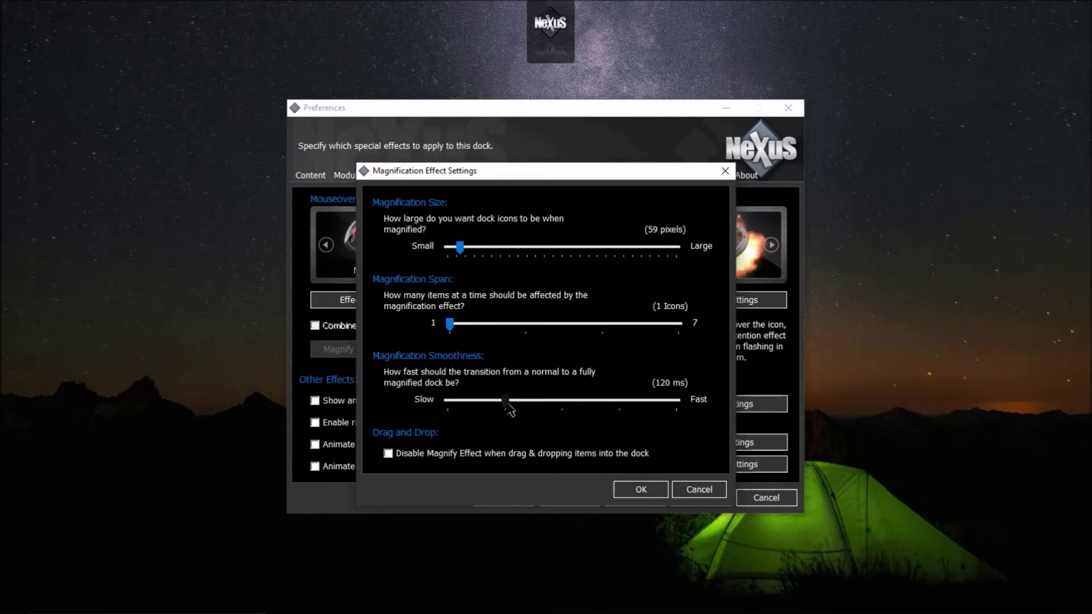
drag(508, 405, 662, 415)
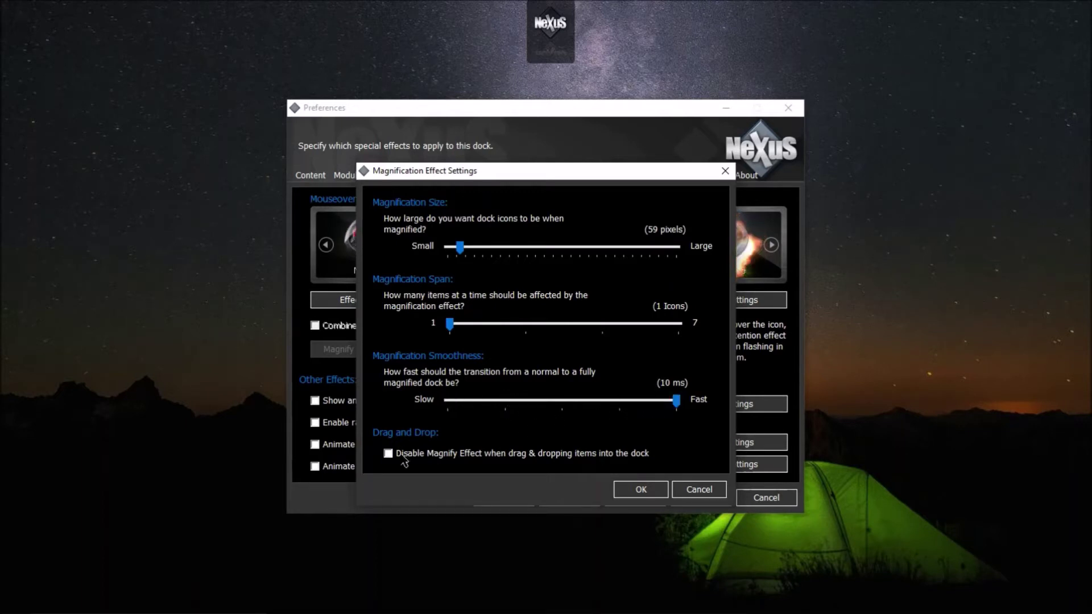
click(654, 492)
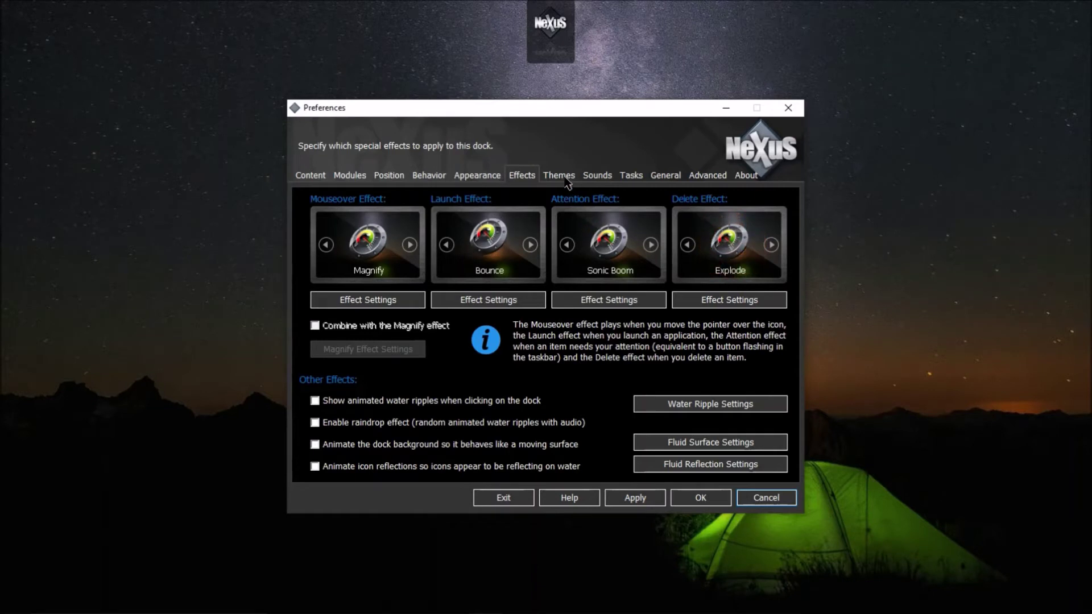
Step: Disable all voices and all sounds in the dock's sound preferences, then apply the settings and close the preferences
click(603, 176)
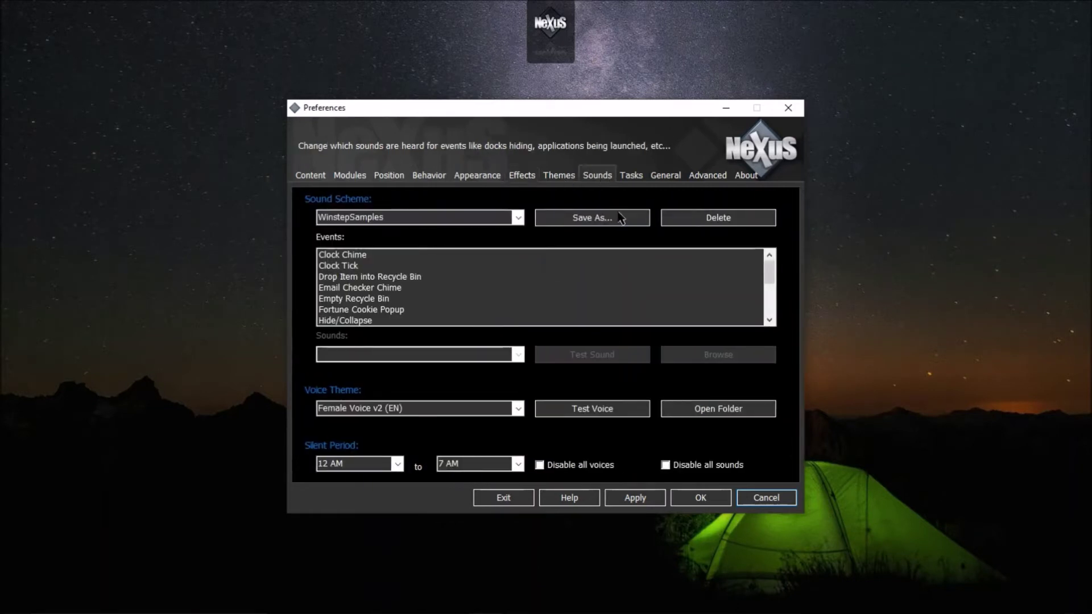
click(568, 465)
click(653, 499)
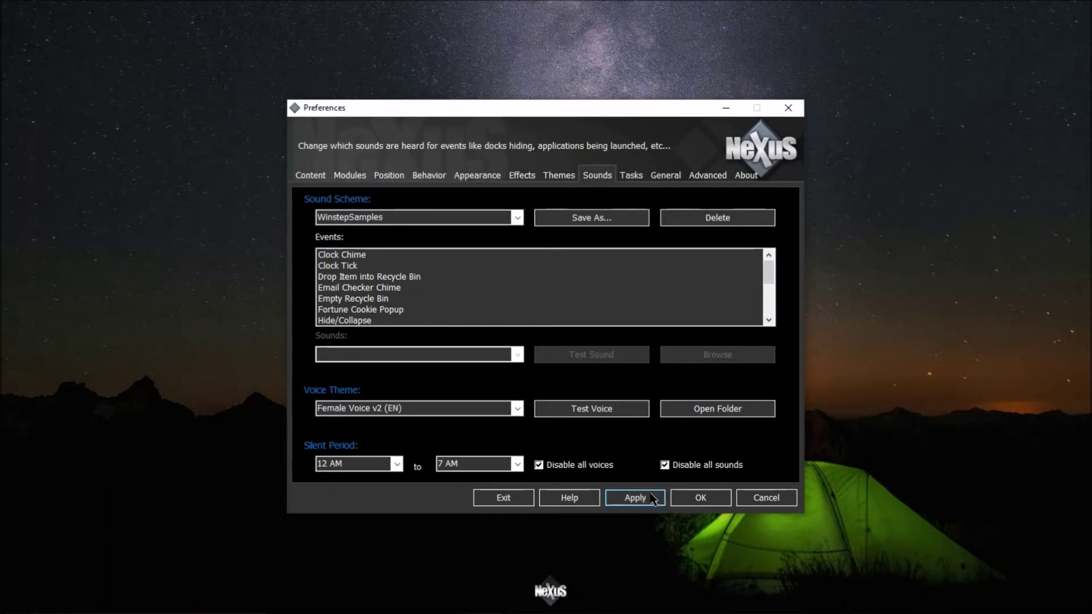
click(699, 504)
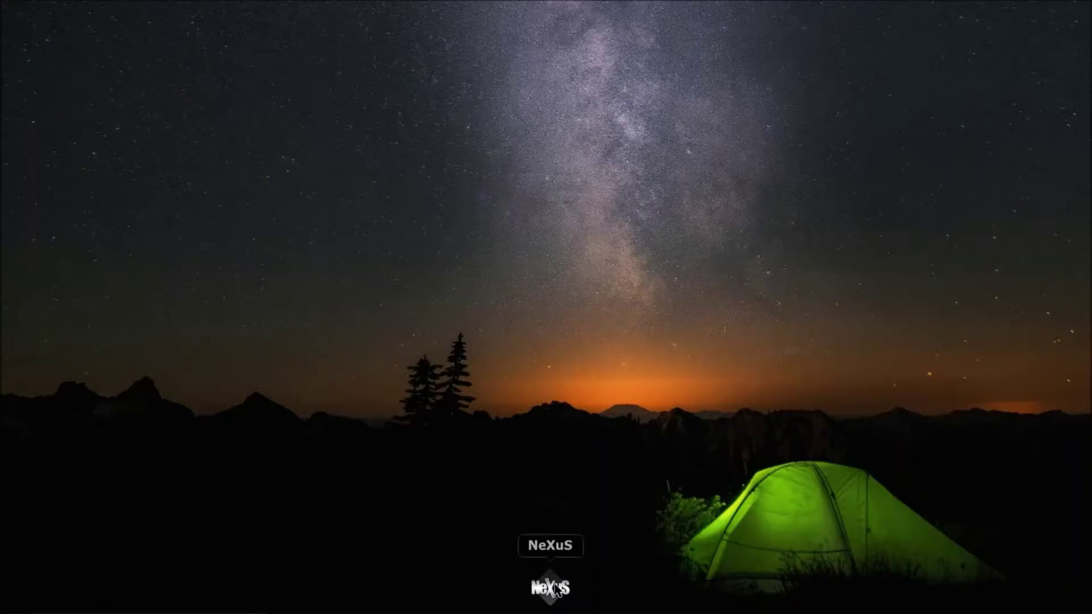
Step: Insert a new item into the dock with the item type Folder and the label Documents
right_click(550, 590)
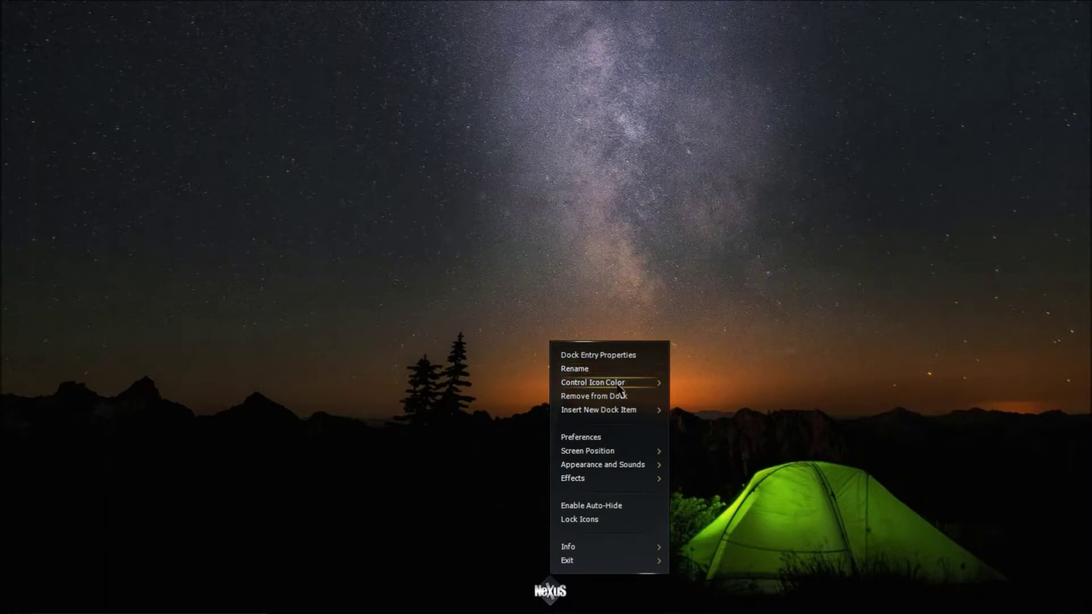
mouse_move(624, 412)
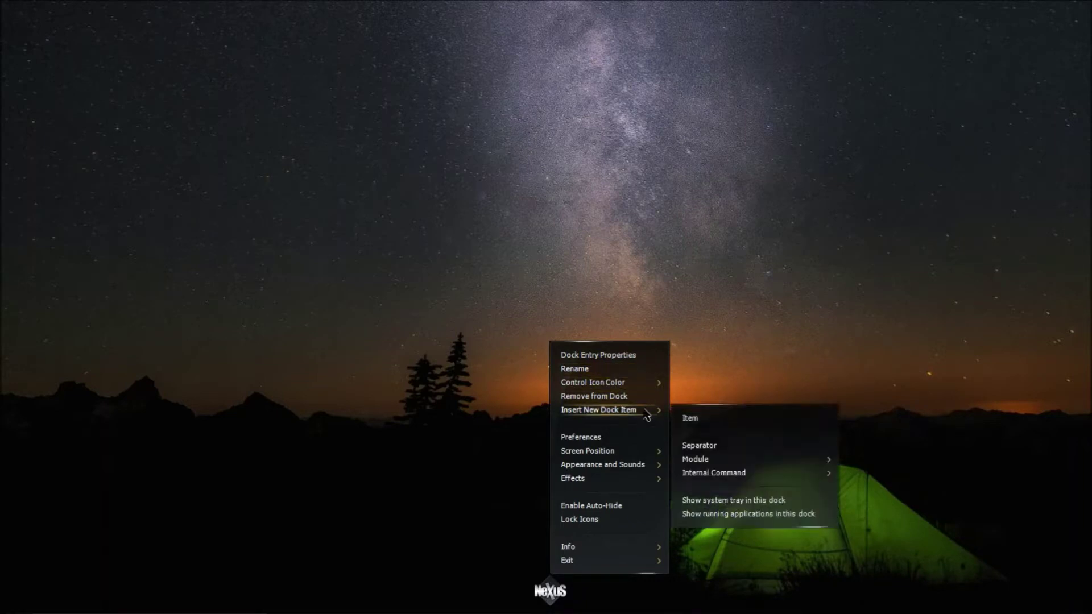
click(688, 420)
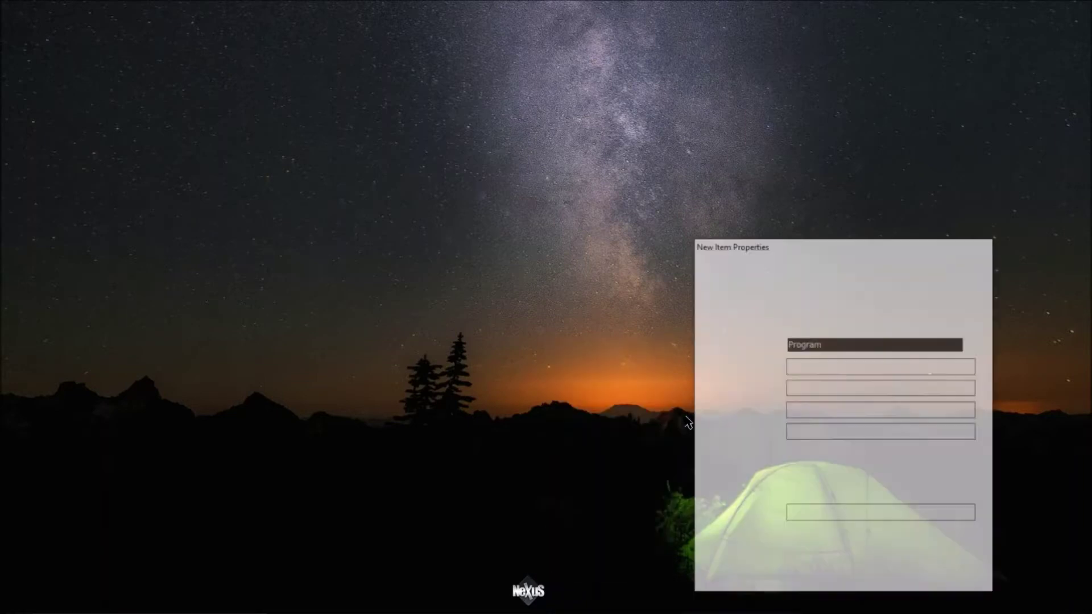
drag(808, 252, 549, 124)
click(603, 216)
click(601, 233)
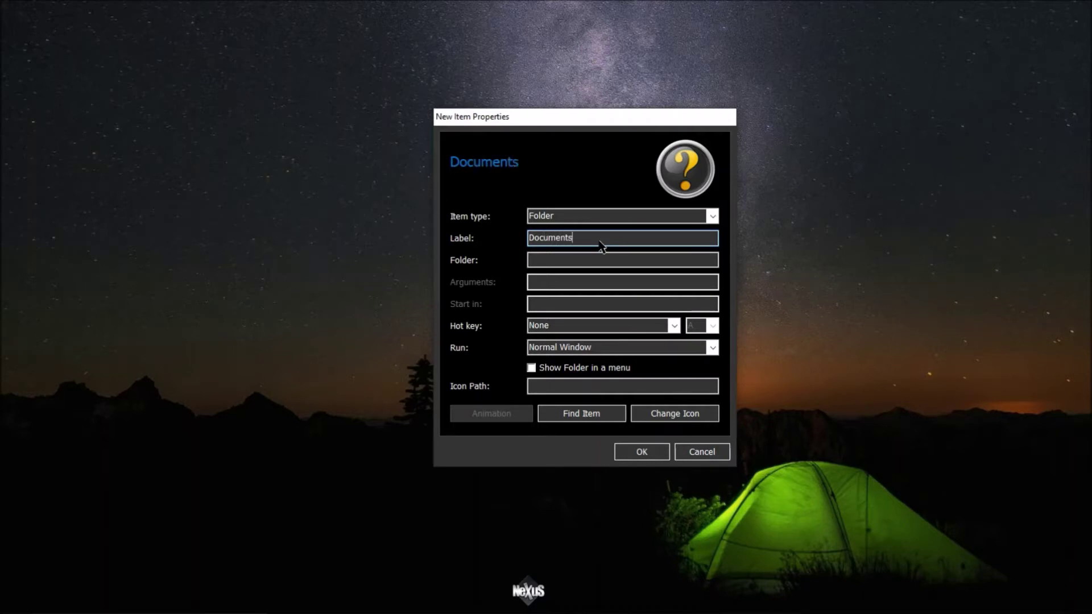
Step: Copy the Documents folder's location from its properties in File Explorer and paste C:\Users\User\Documents as the new item's folder path
click(636, 256)
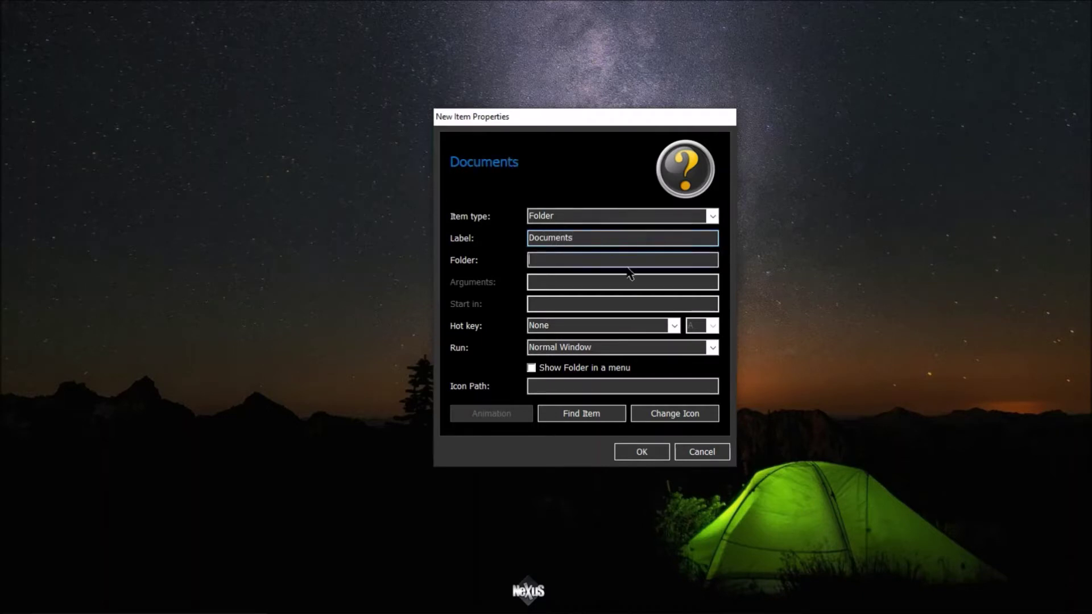
click(418, 601)
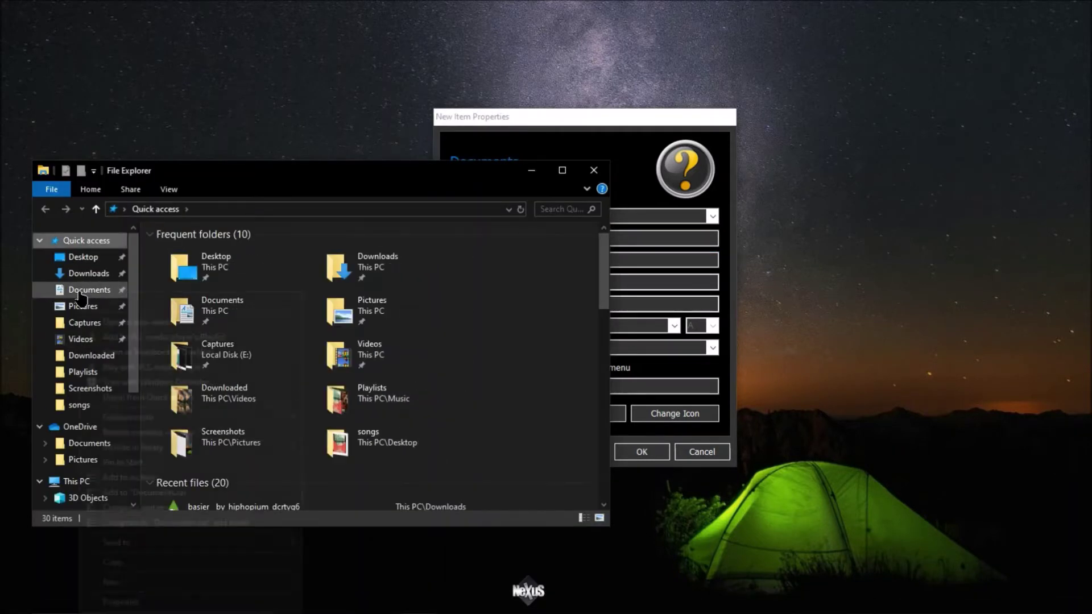
click(149, 600)
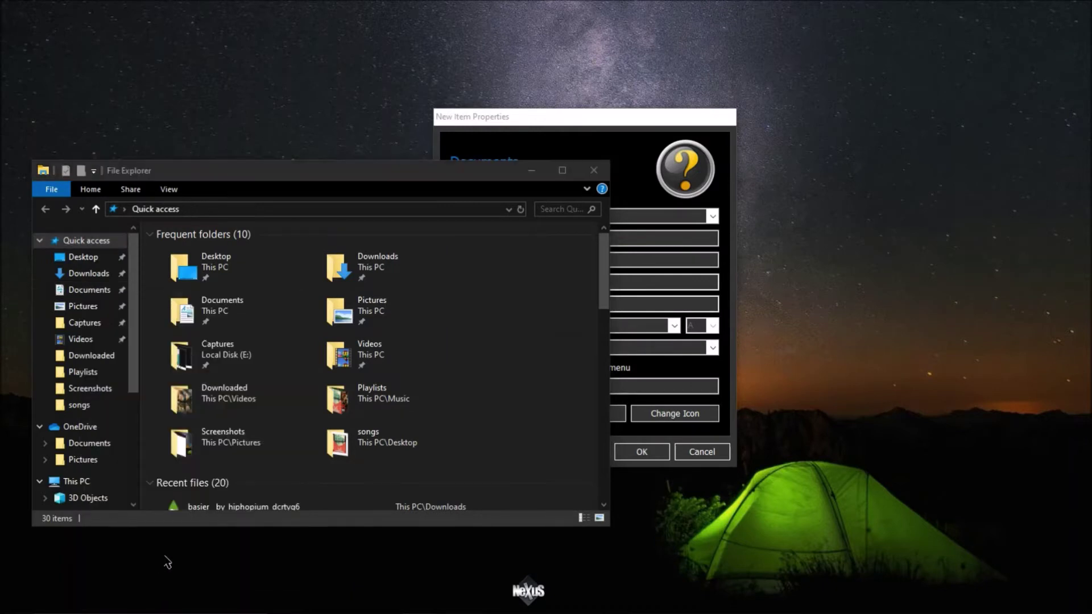
click(213, 298)
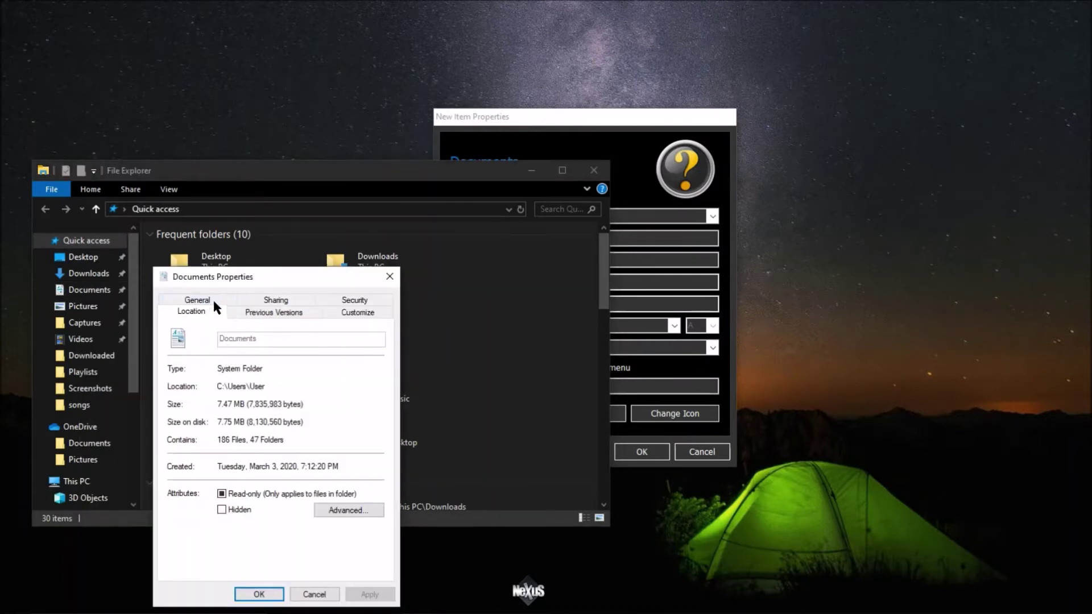
right_click(253, 415)
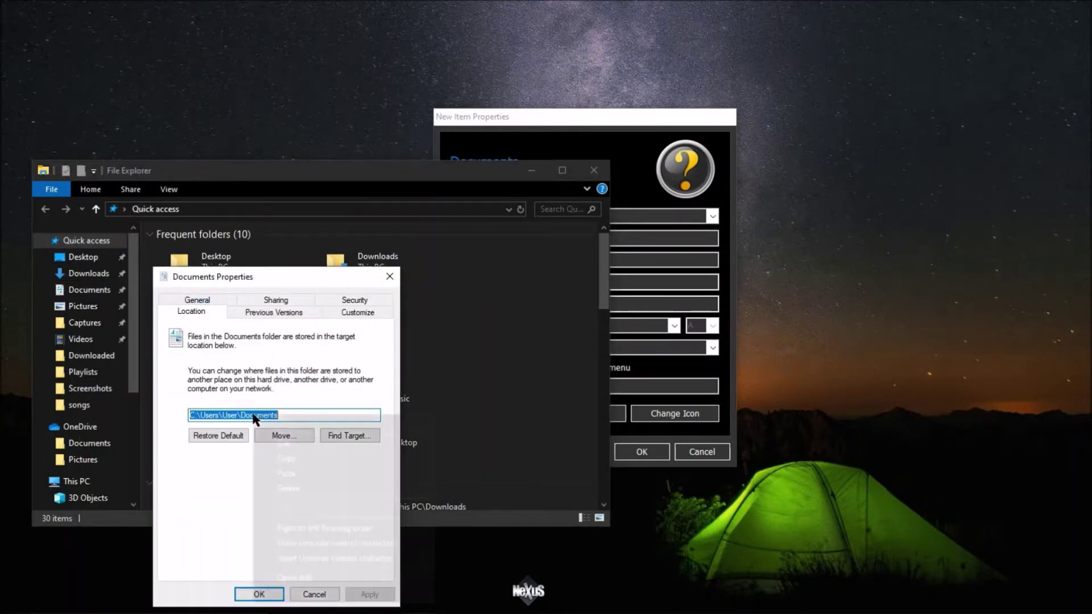
click(290, 453)
click(267, 594)
click(532, 172)
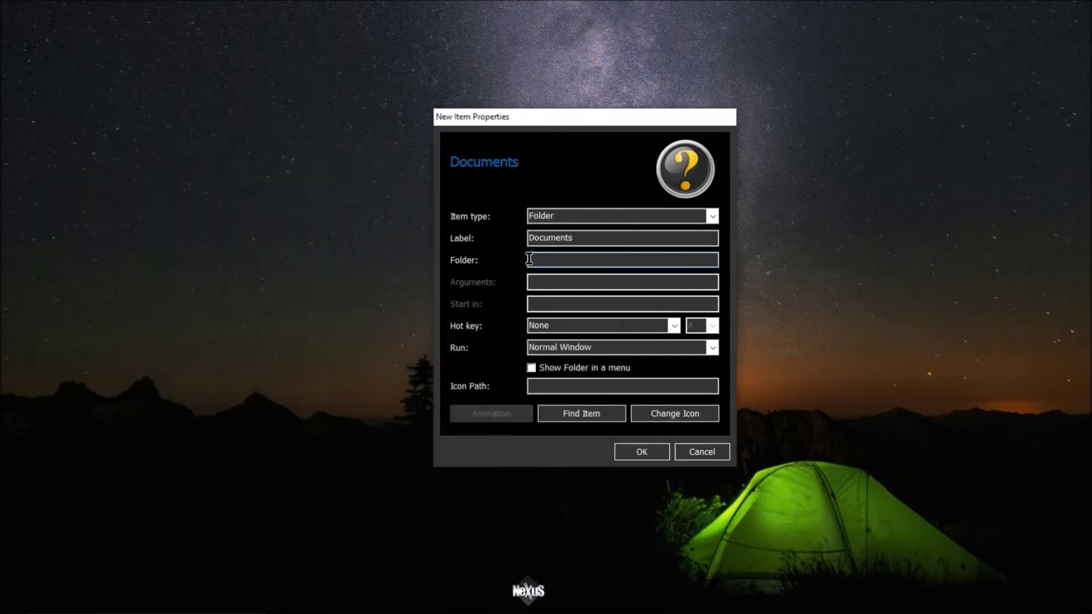
right_click(529, 259)
click(560, 319)
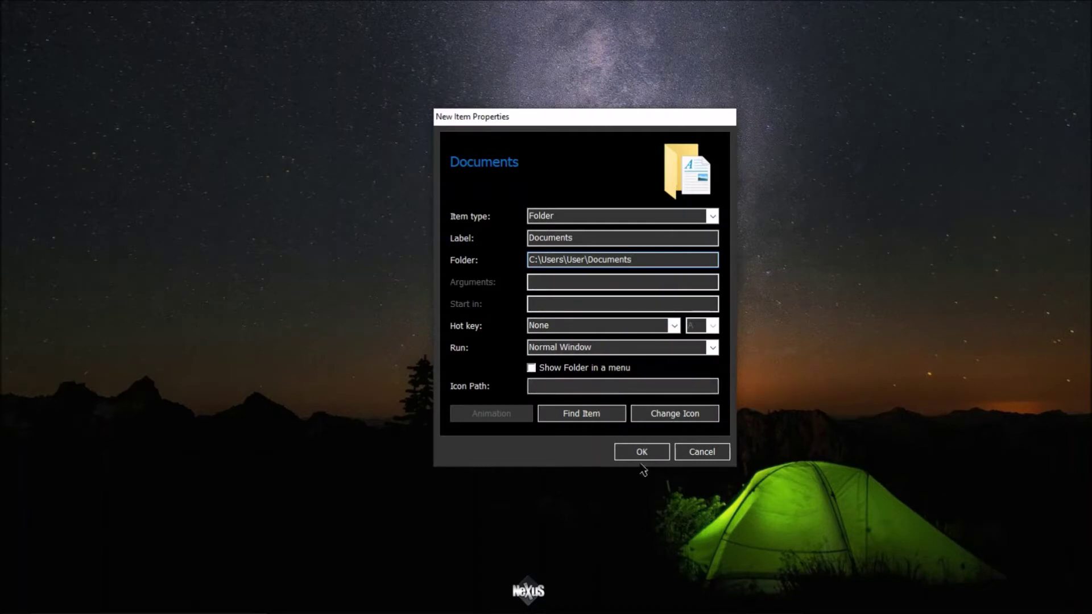
Step: Give the Documents item the Document_alt icon from the My Icons folder inside Downloads' Nexus dock & icons, and save the item
click(665, 414)
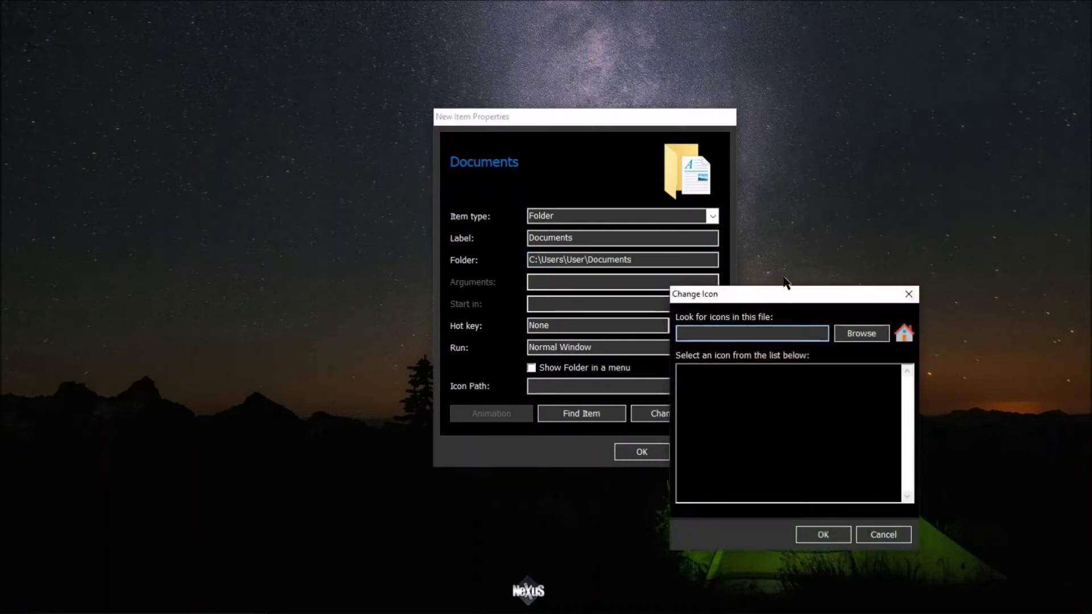
click(837, 268)
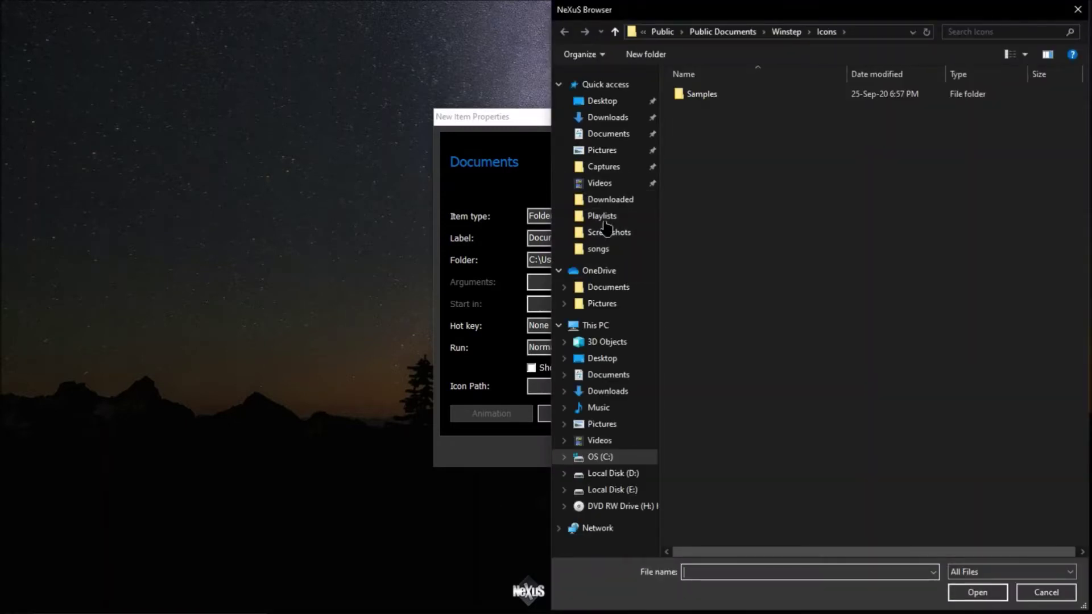
click(620, 116)
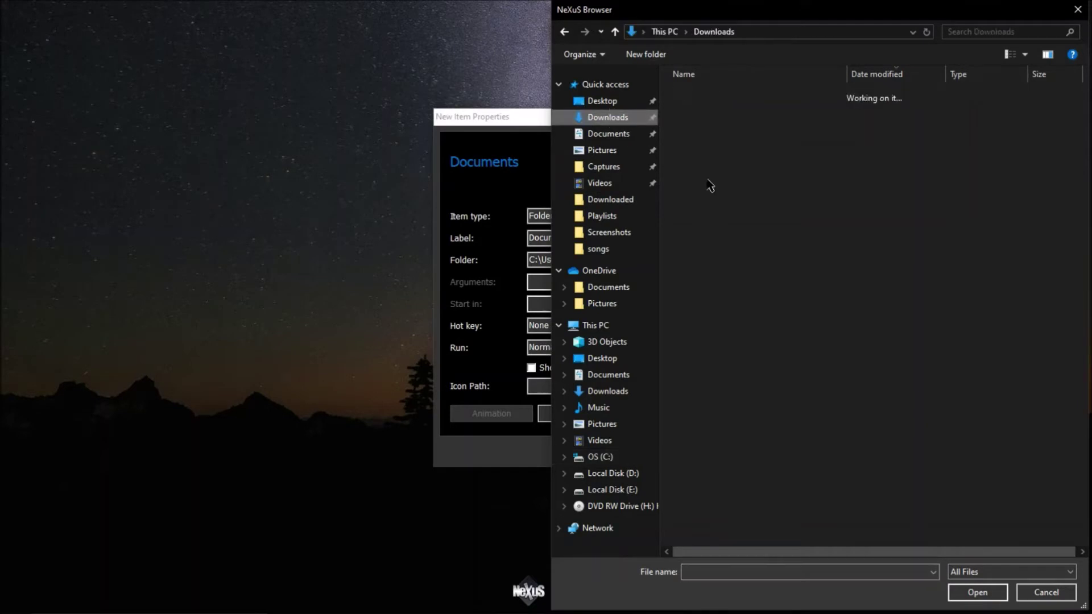
double_click(729, 445)
double_click(734, 95)
click(768, 100)
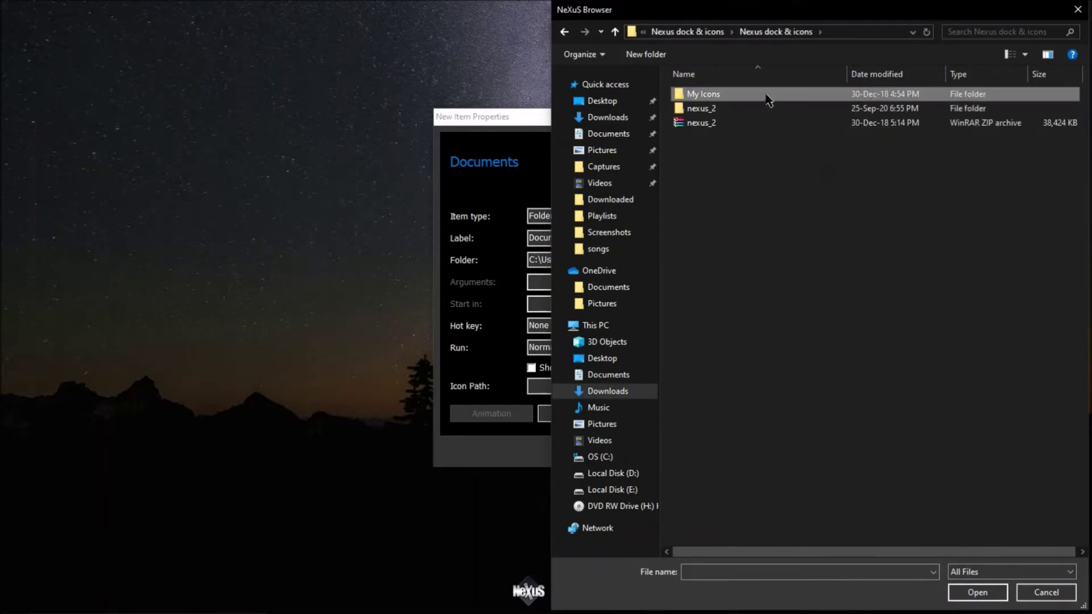
double_click(768, 100)
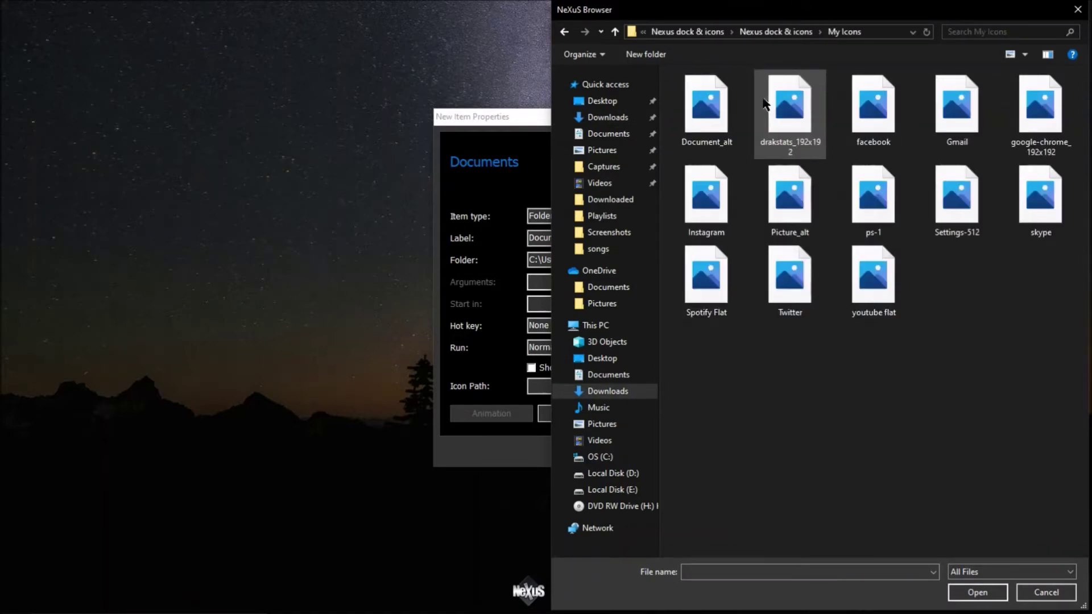
double_click(707, 108)
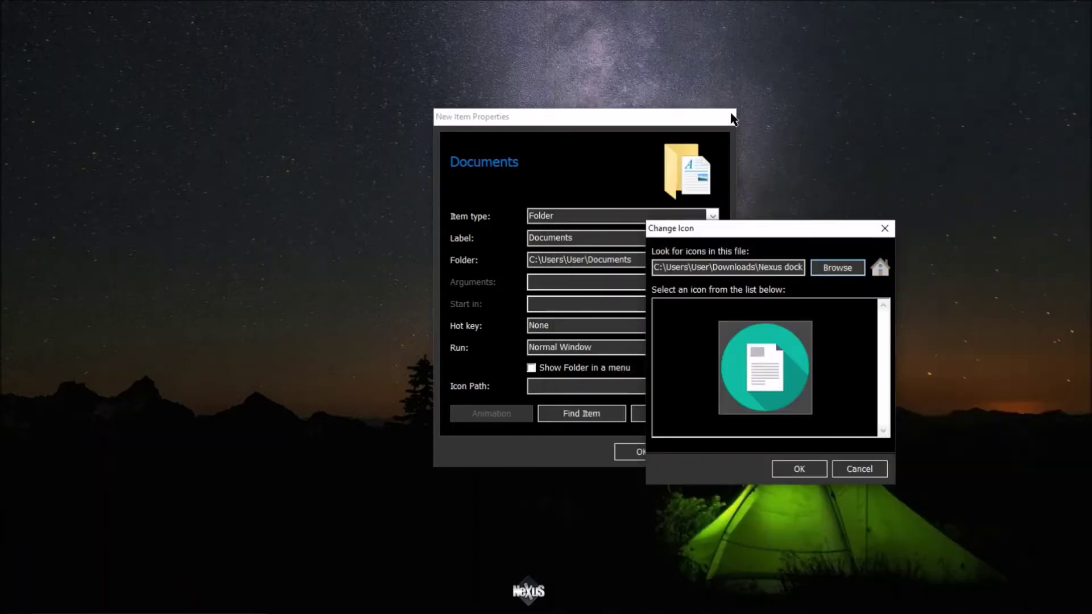
click(796, 468)
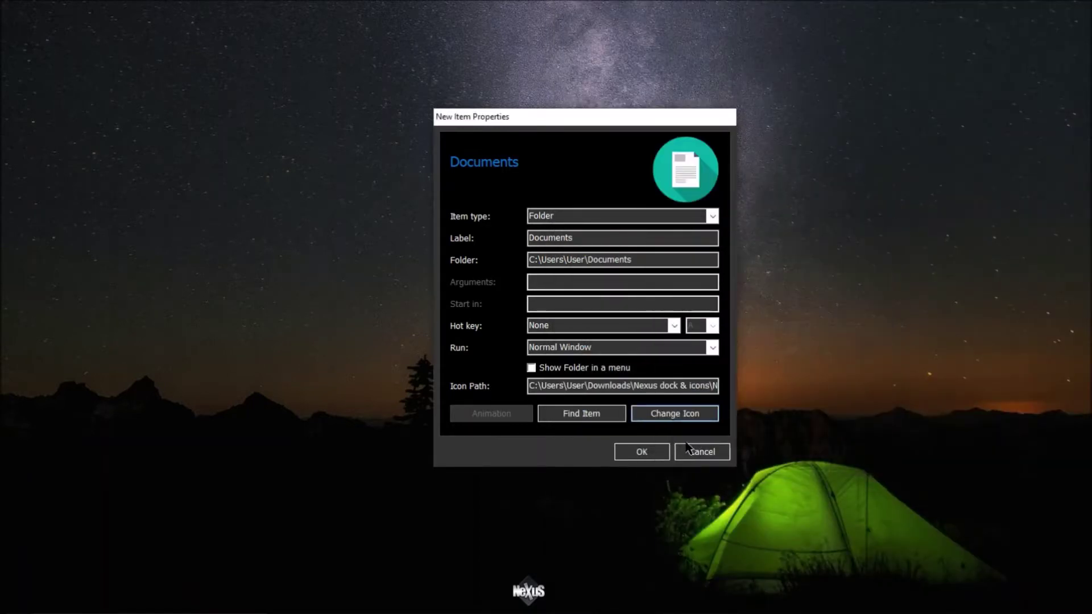
click(642, 452)
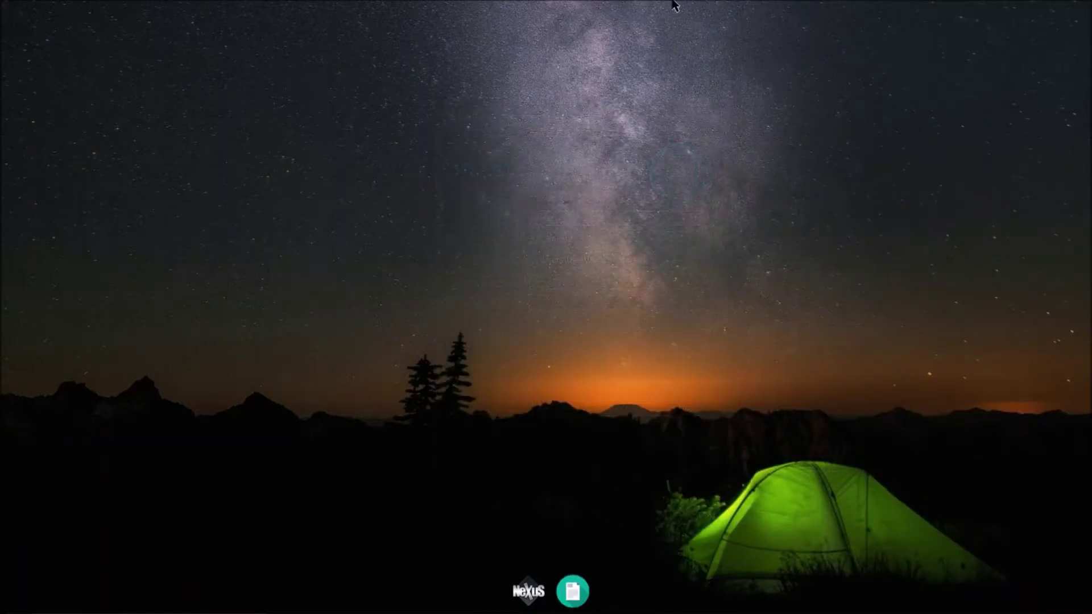
Step: Insert a second new dock item with the item type Folder and the label Downloads
right_click(593, 606)
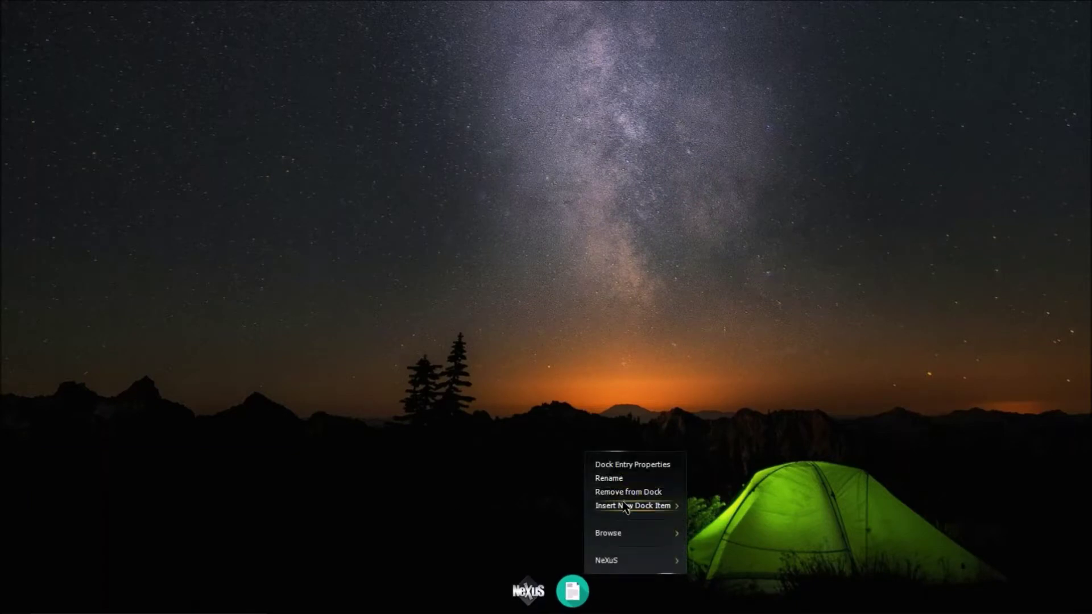
mouse_move(626, 506)
click(704, 505)
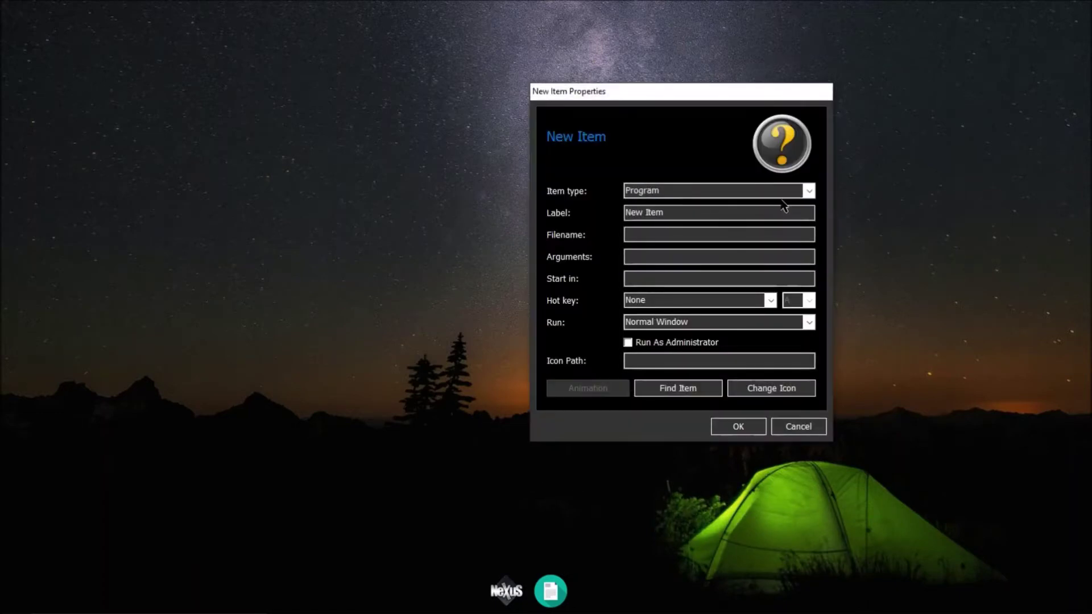
click(804, 192)
scroll(746, 208, up, 1)
click(746, 207)
click(736, 213)
text(Do)
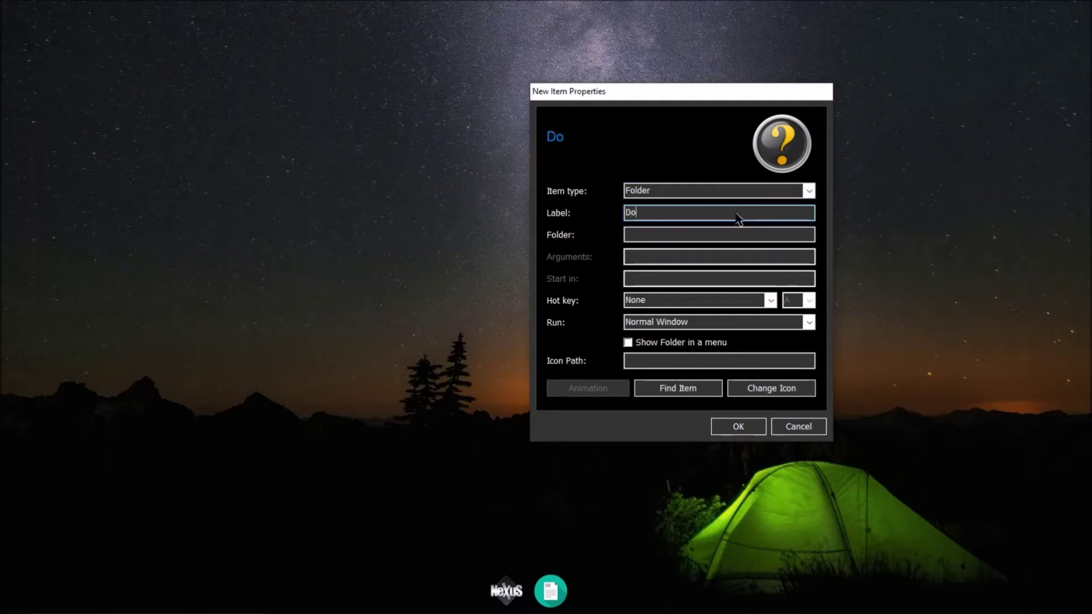
Step: Copy the Downloads folder's location from its properties in File Explorer and paste C:\Users\User\Downloads as the item's folder path
click(714, 235)
click(417, 601)
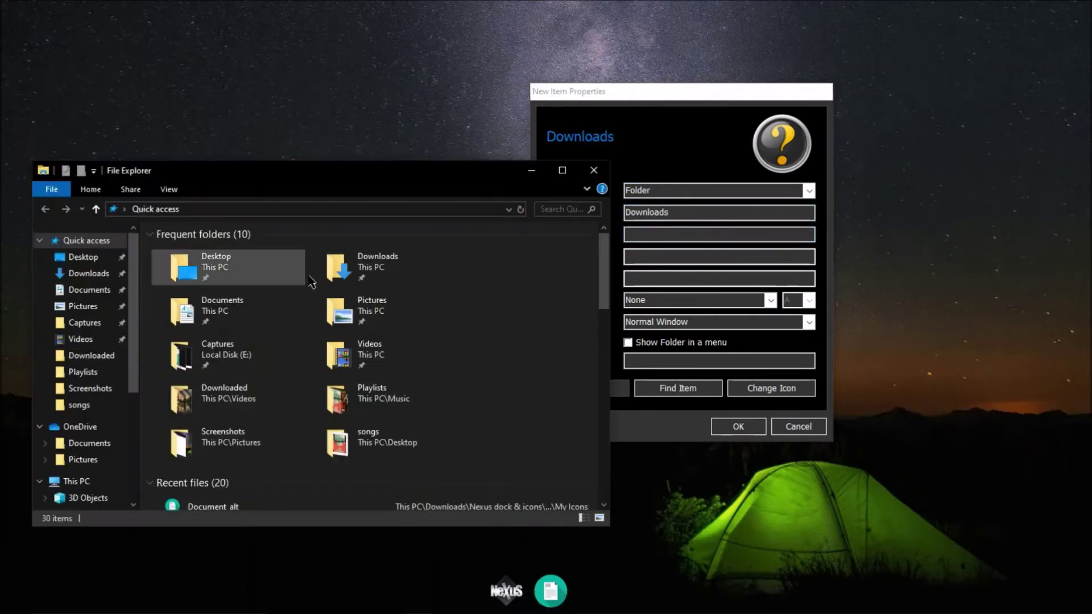
right_click(336, 267)
click(422, 579)
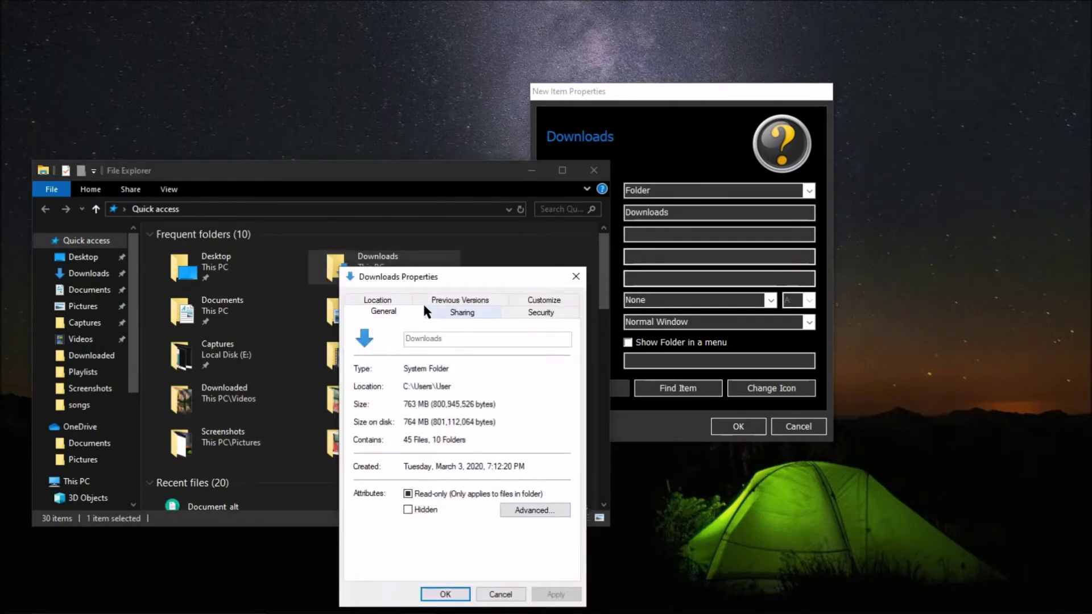
click(377, 300)
right_click(438, 417)
click(455, 456)
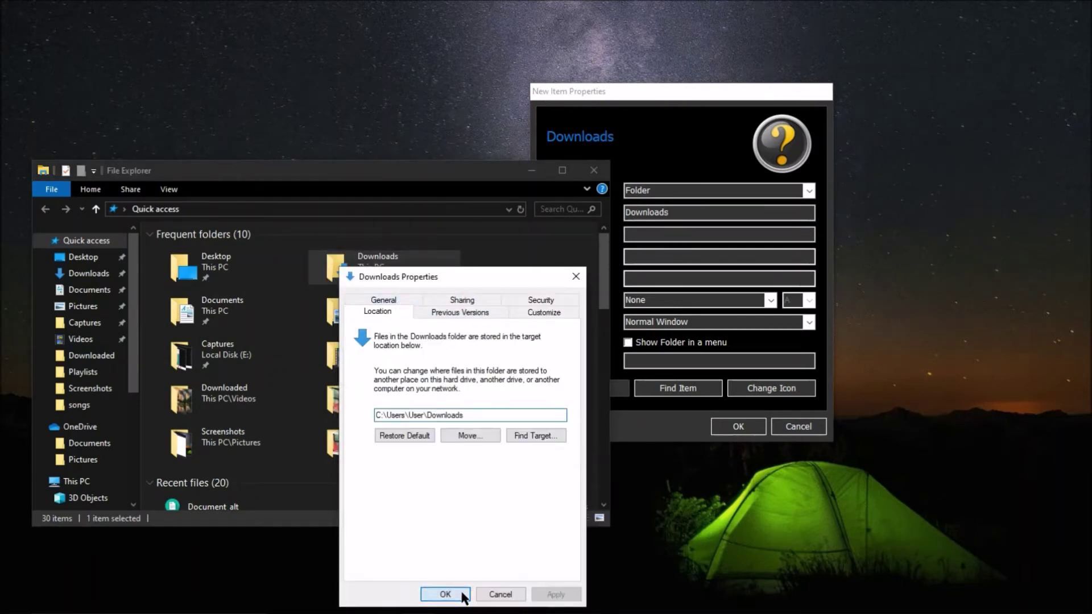
click(445, 594)
right_click(675, 236)
click(704, 295)
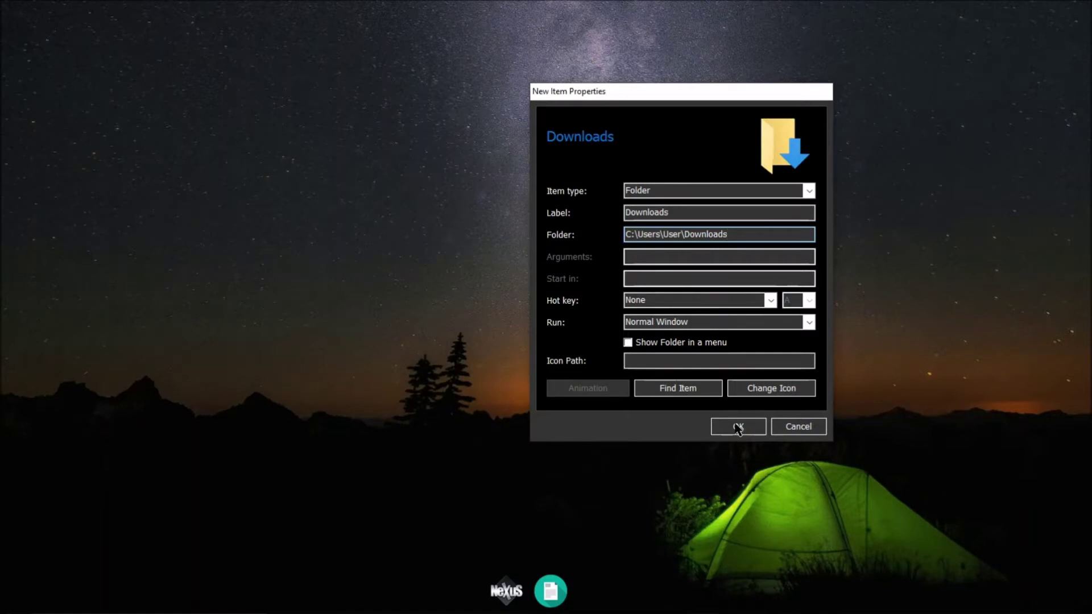
Step: Give the Downloads item the orange round icon with the white down arrow and save the item
click(770, 392)
click(984, 306)
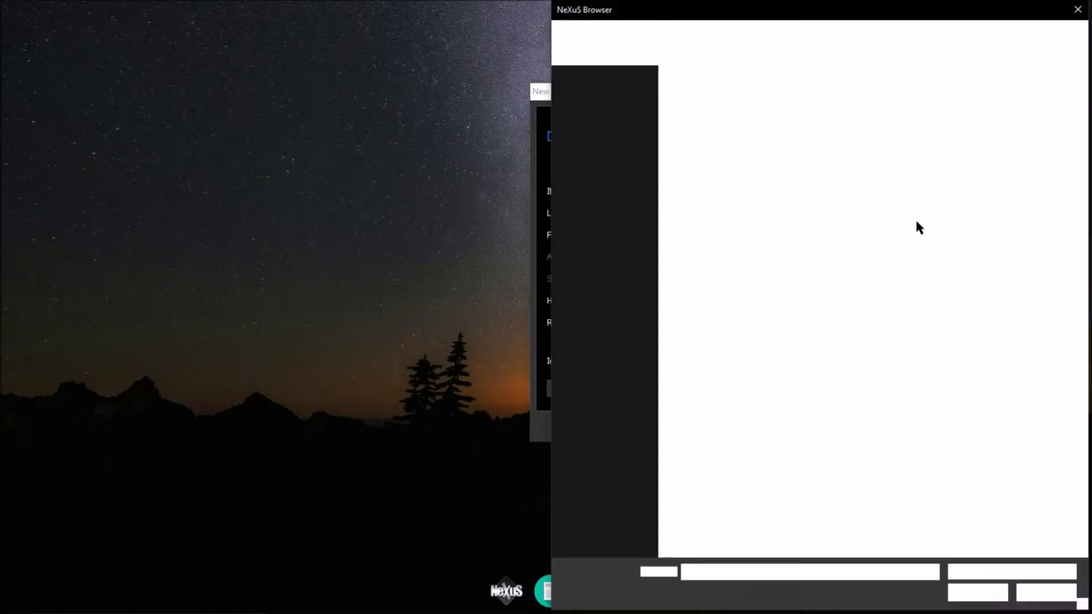
double_click(785, 98)
click(922, 505)
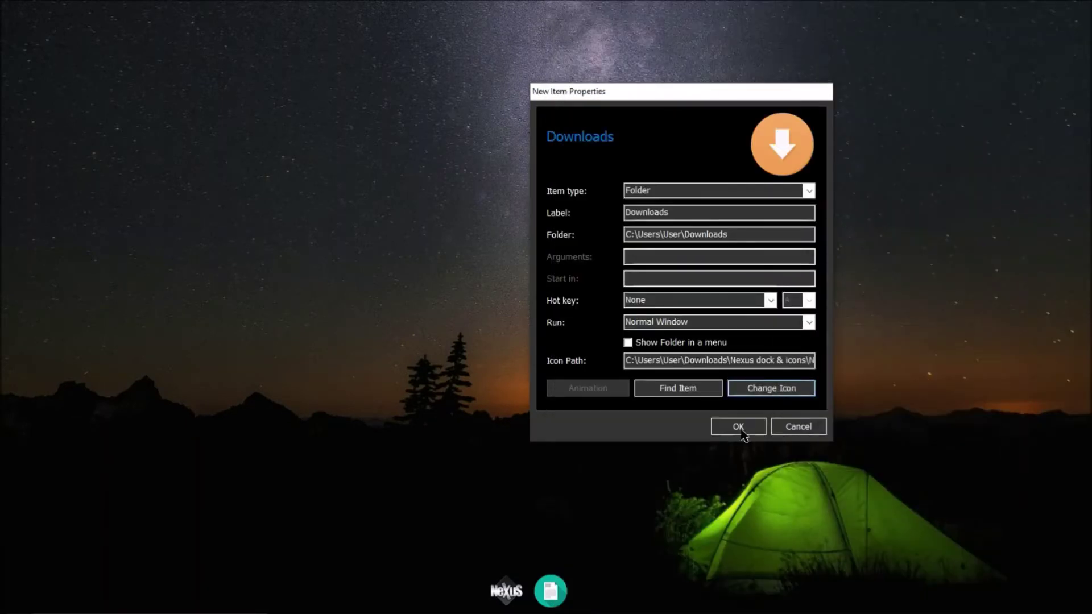
click(741, 432)
right_click(617, 598)
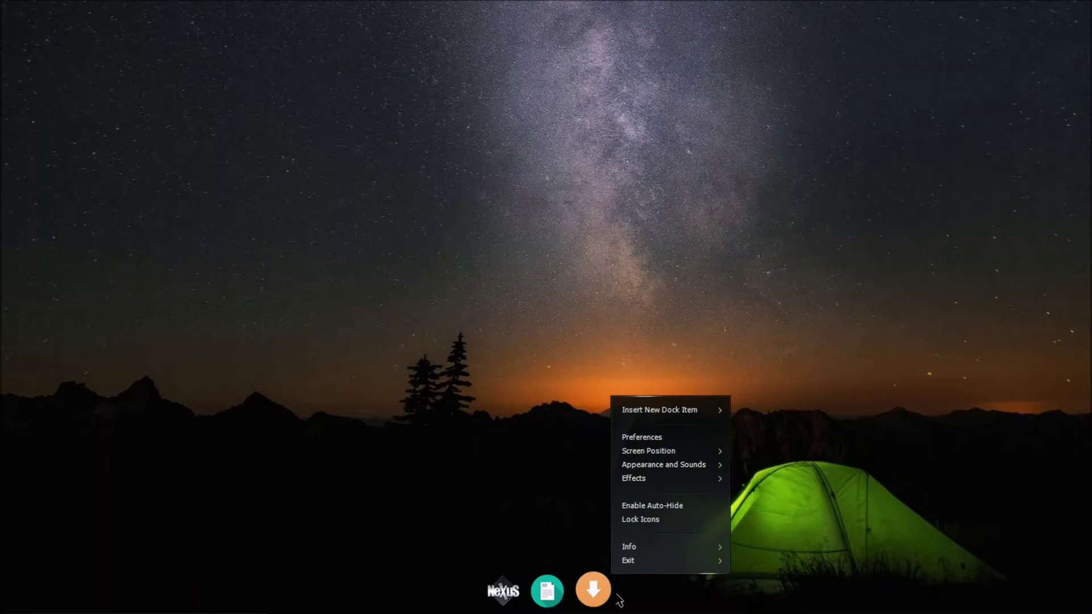
mouse_move(690, 421)
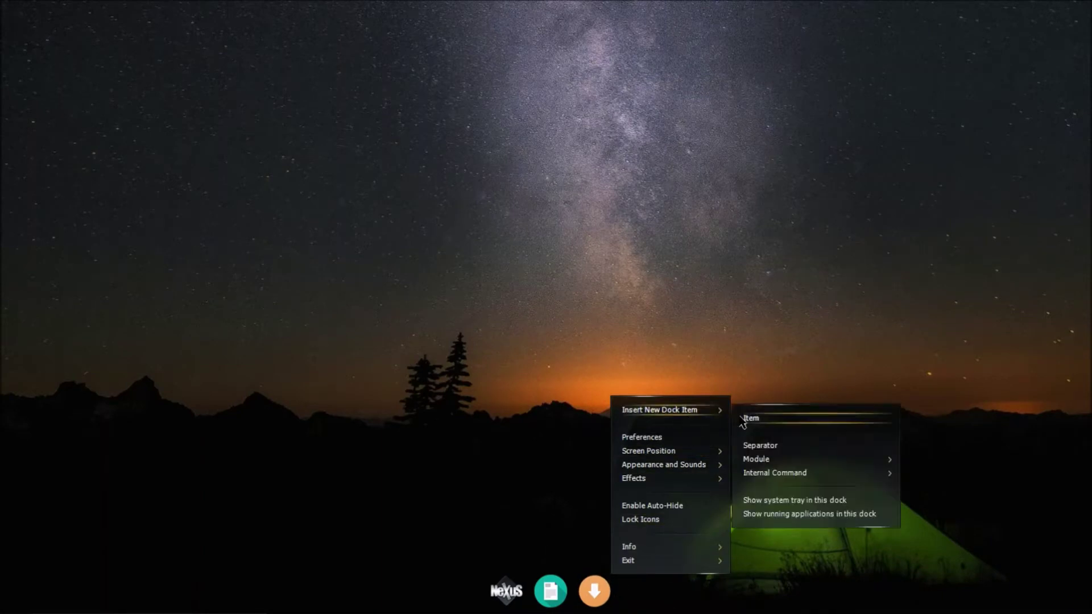
click(751, 418)
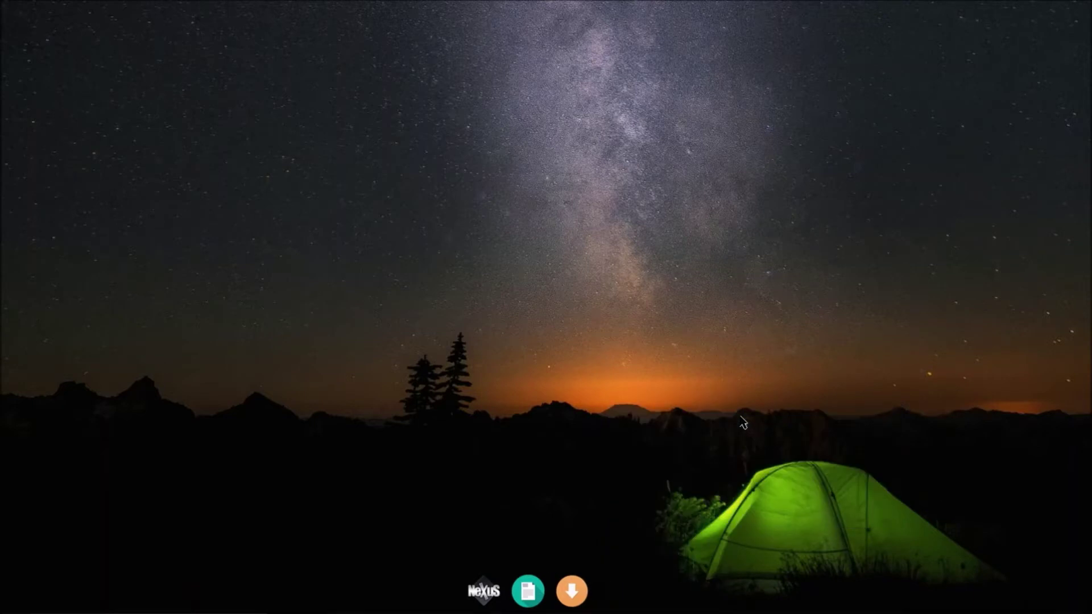
drag(857, 254, 556, 148)
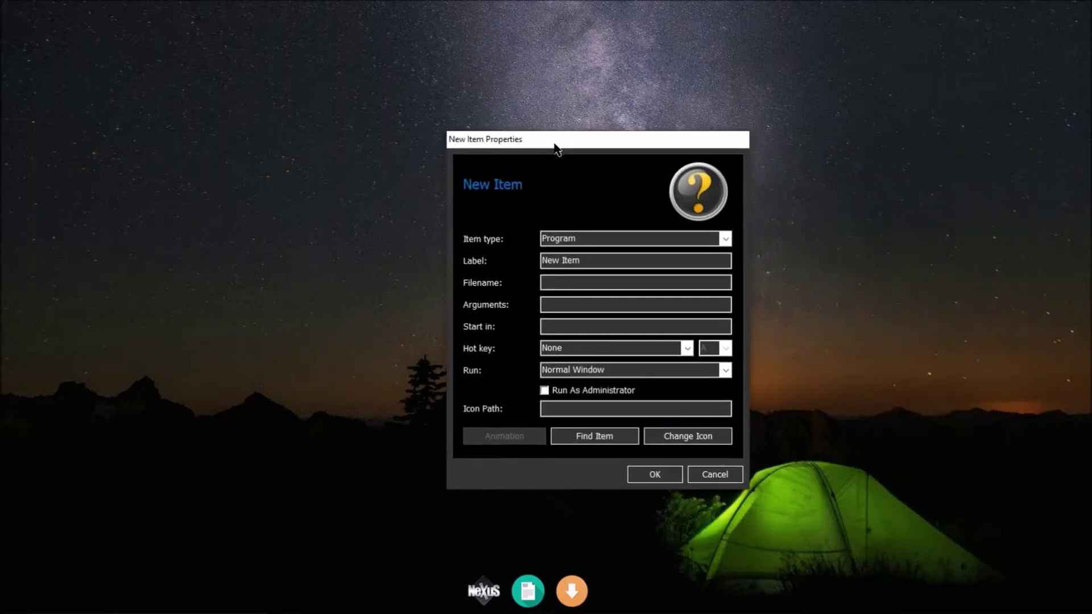
click(725, 239)
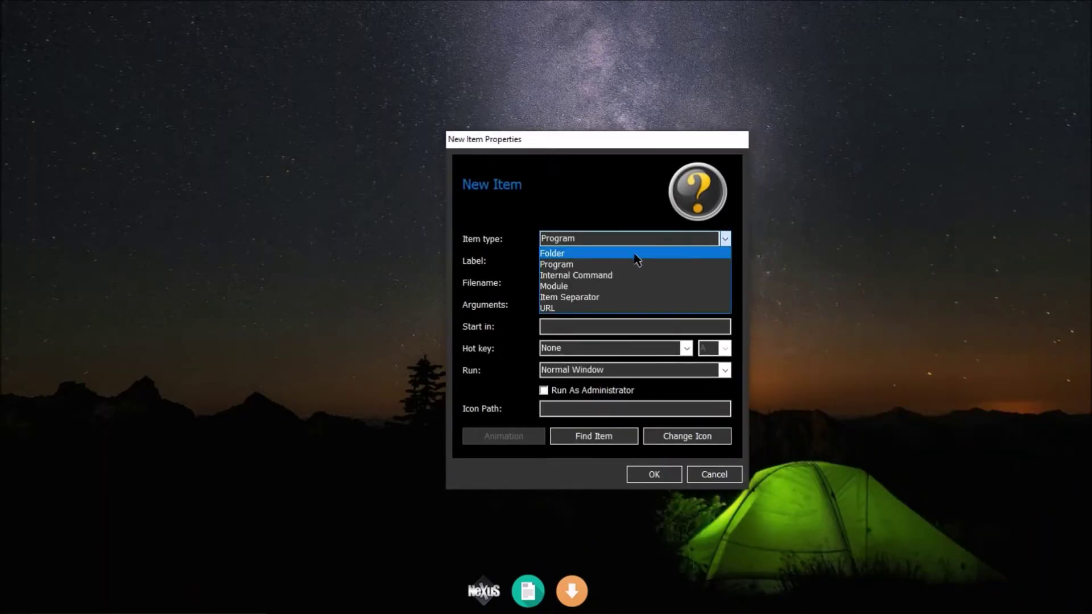
click(629, 308)
click(588, 279)
key(shift+Tab)
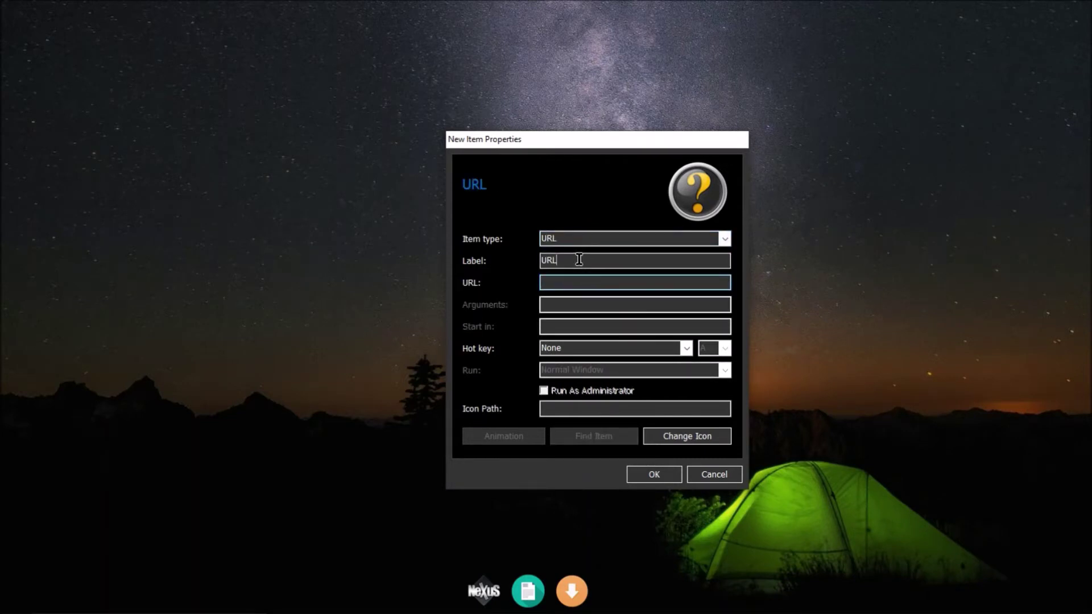
text(Gmail)
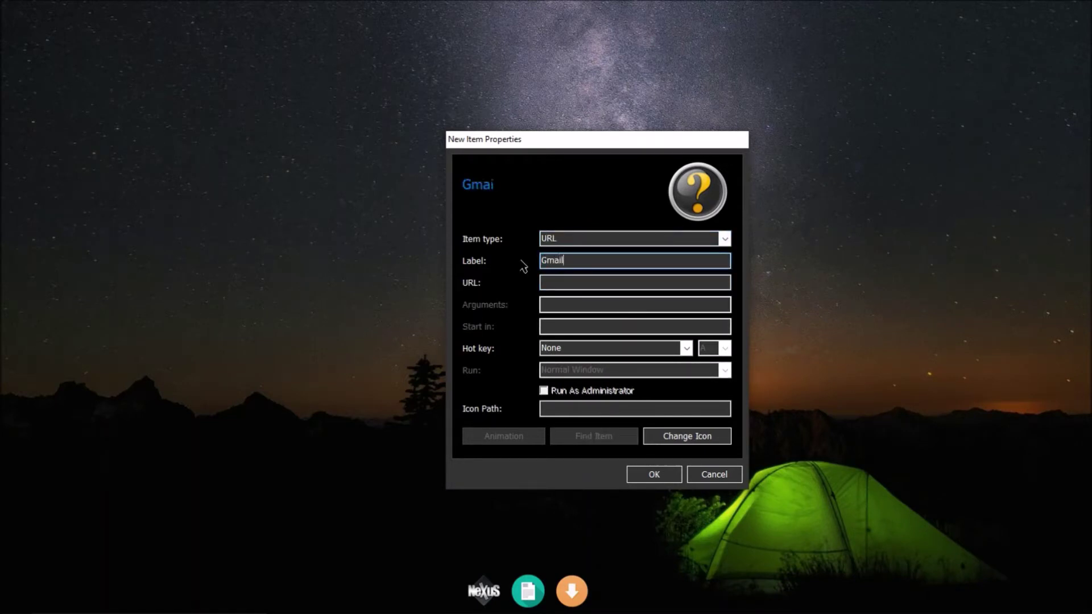
click(584, 281)
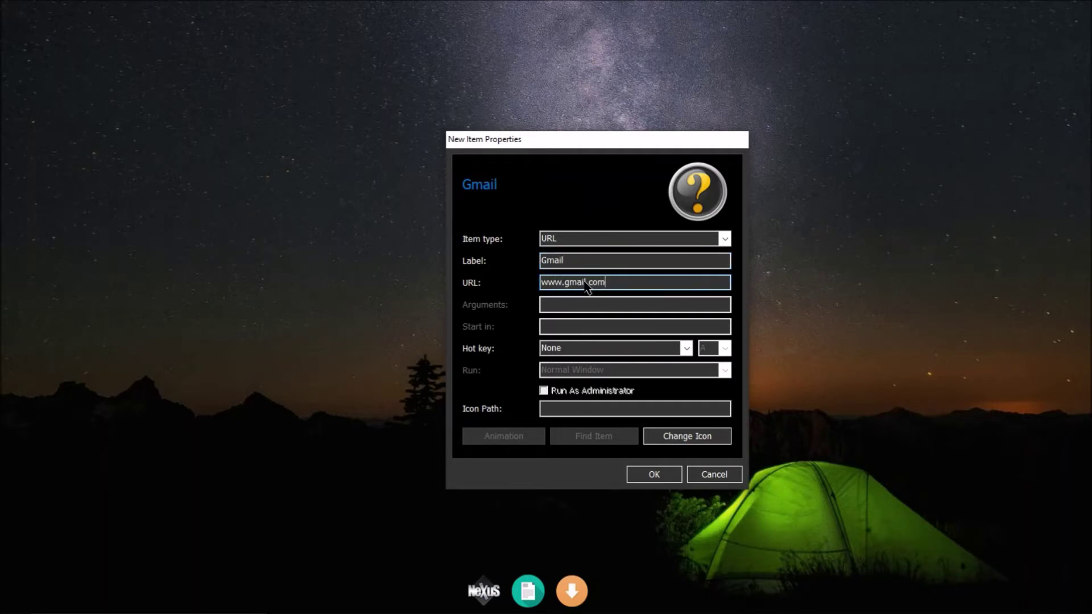
Step: Give the Gmail item the Gmail icon from the My Icons folder and save the item
click(721, 438)
click(906, 353)
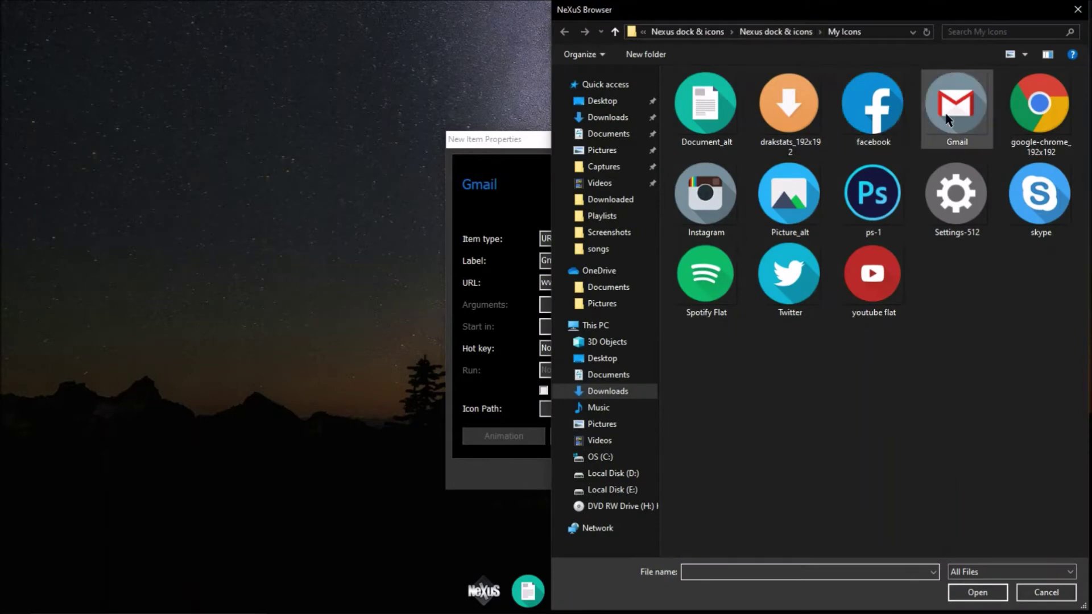
click(946, 119)
double_click(947, 120)
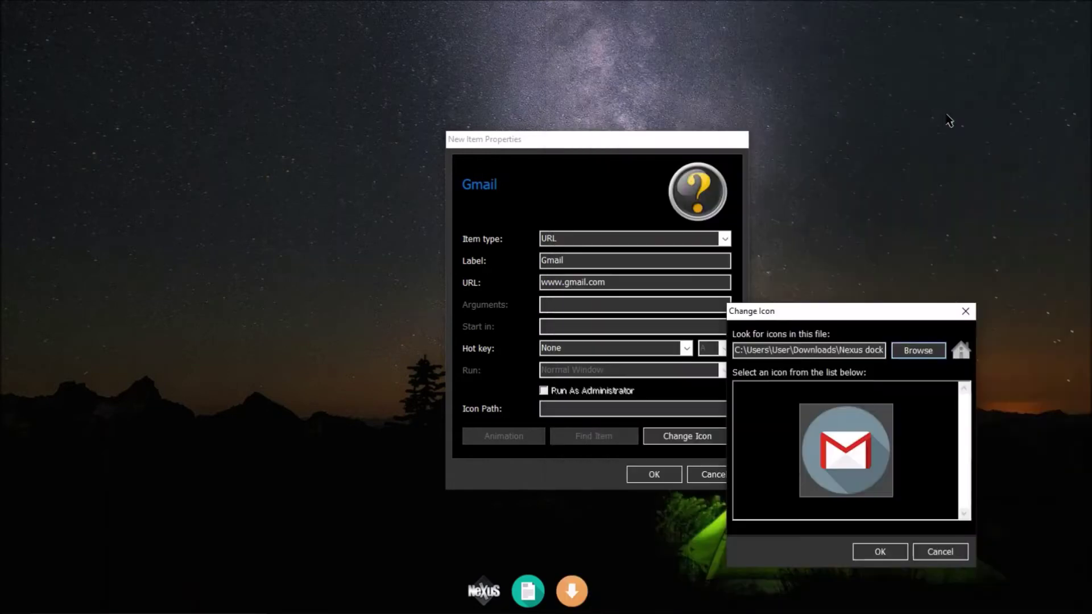
click(880, 552)
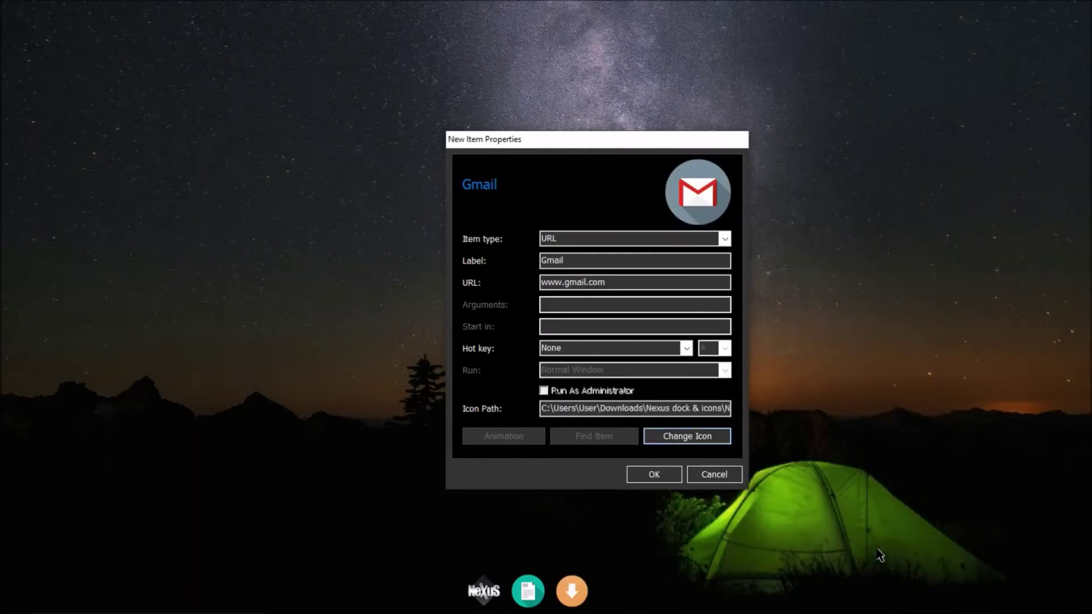
click(649, 478)
Step: Insert another new dock item after Gmail and set its item type to URL
right_click(627, 580)
mouse_move(676, 534)
click(768, 535)
drag(693, 207, 647, 195)
click(785, 298)
click(762, 313)
click(785, 298)
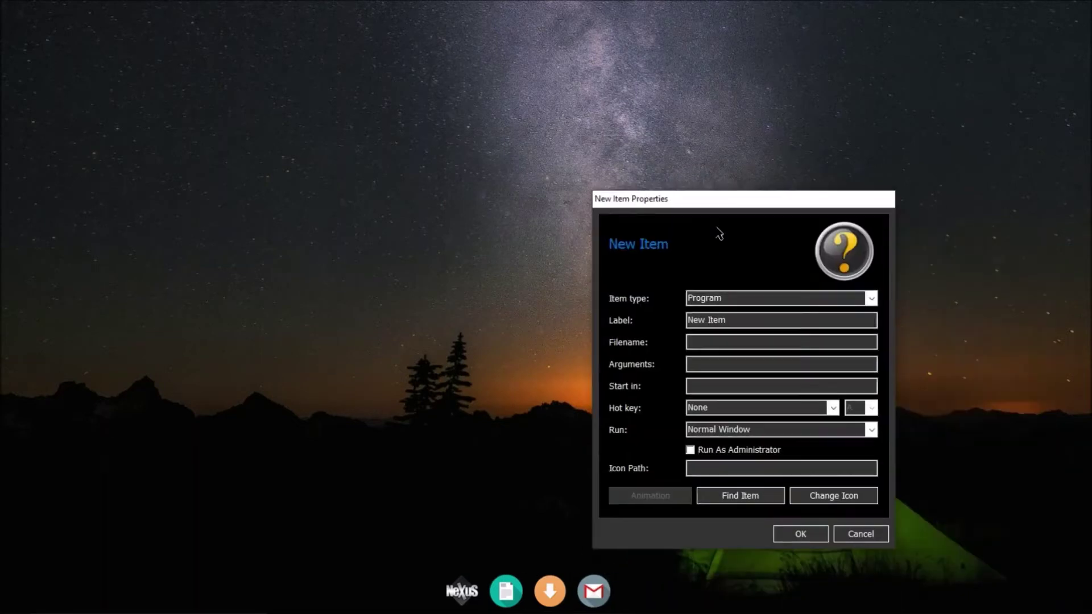
click(750, 368)
drag(731, 321, 644, 326)
text(Skype)
click(830, 342)
text(www.skpe.com)
click(720, 342)
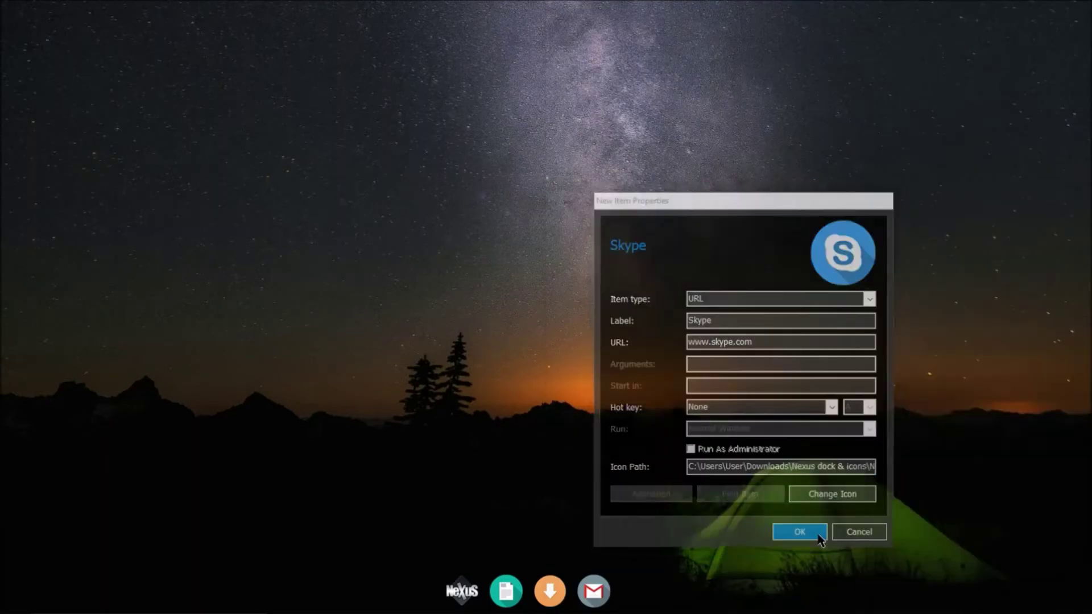
click(799, 533)
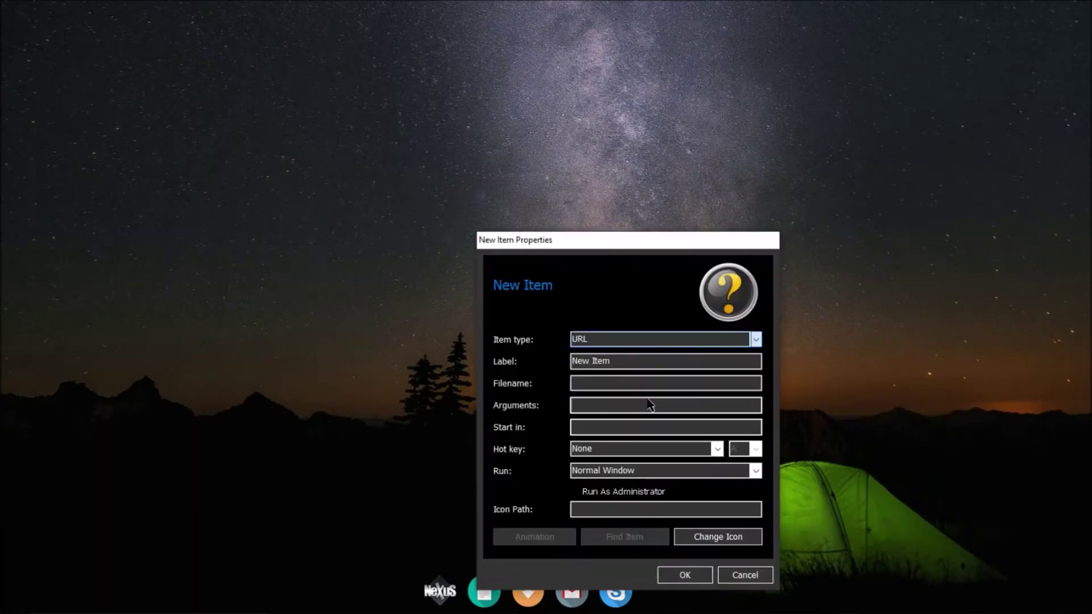
text(www.youtube.com)
click(717, 534)
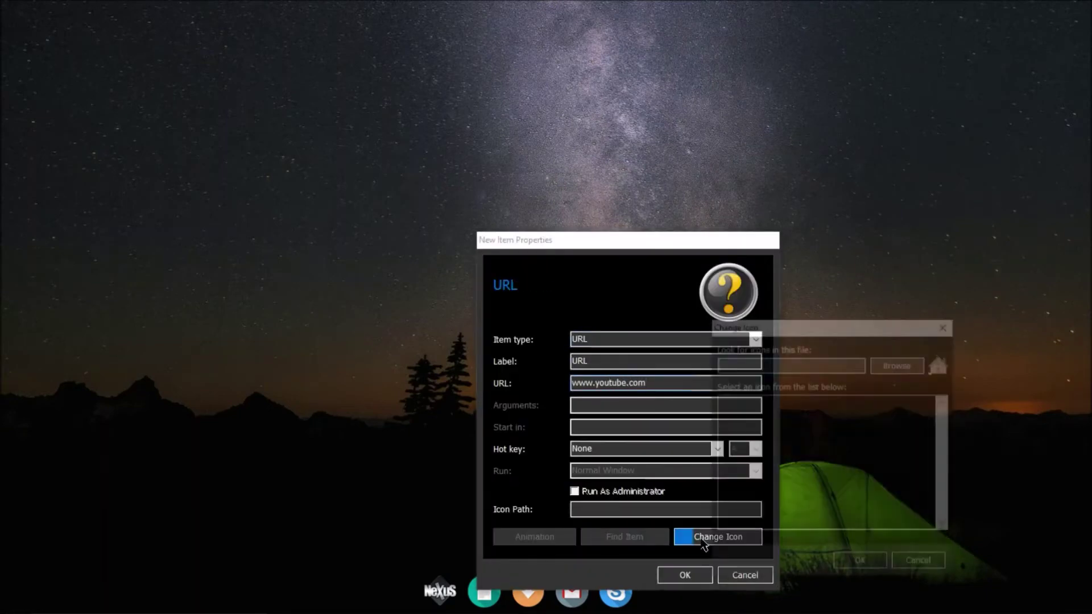
double_click(859, 268)
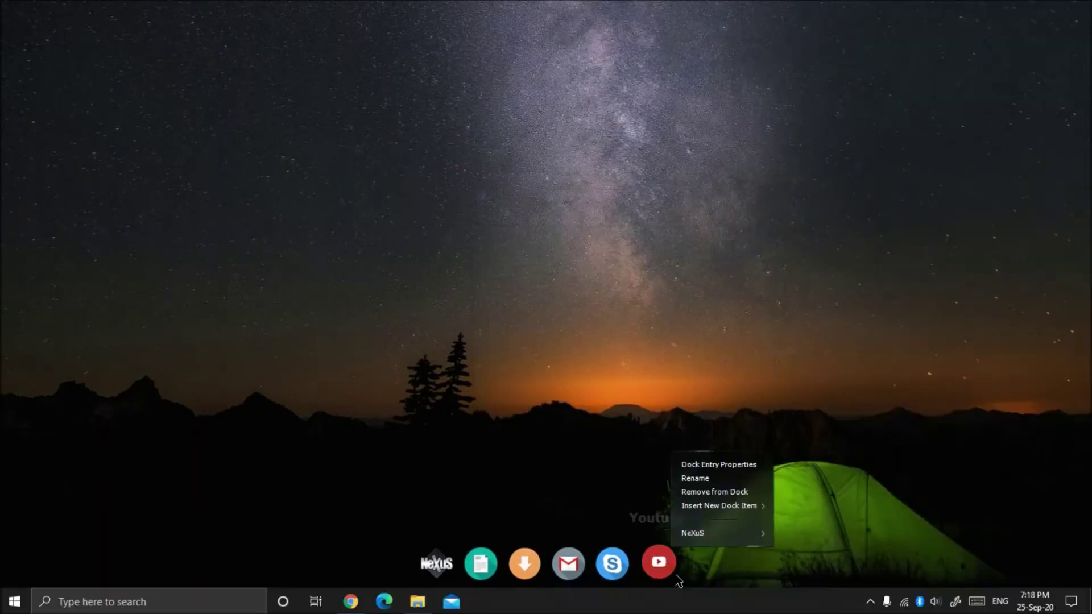
Step: Insert a dock item labelled Chrome that launches chrome.exe and give it the google-chrome icon
click(707, 504)
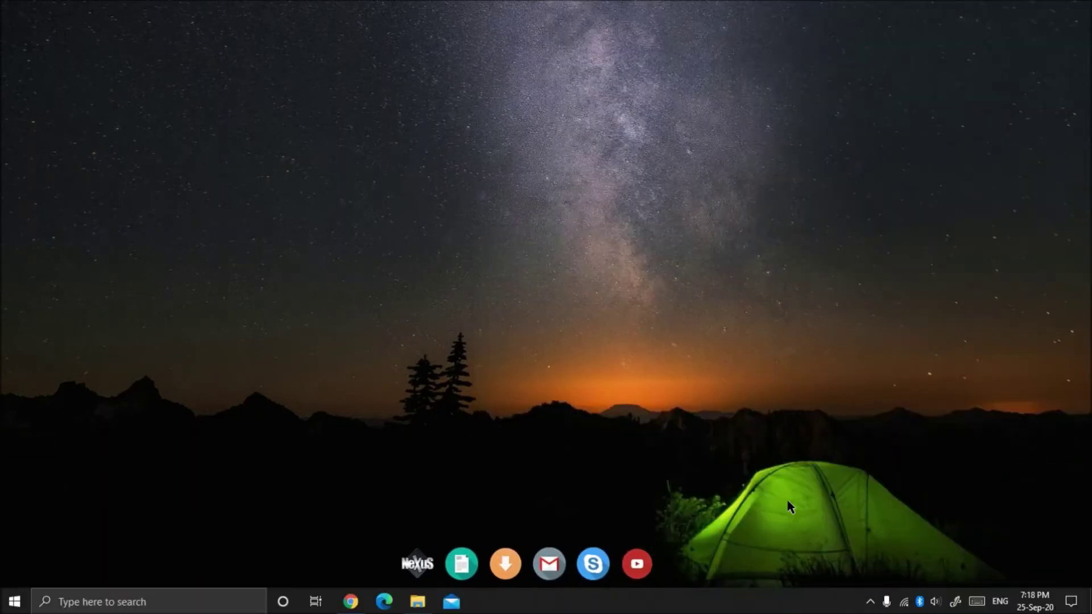
text(Chrome)
key(Tab)
text(chrome.exe)
click(697, 500)
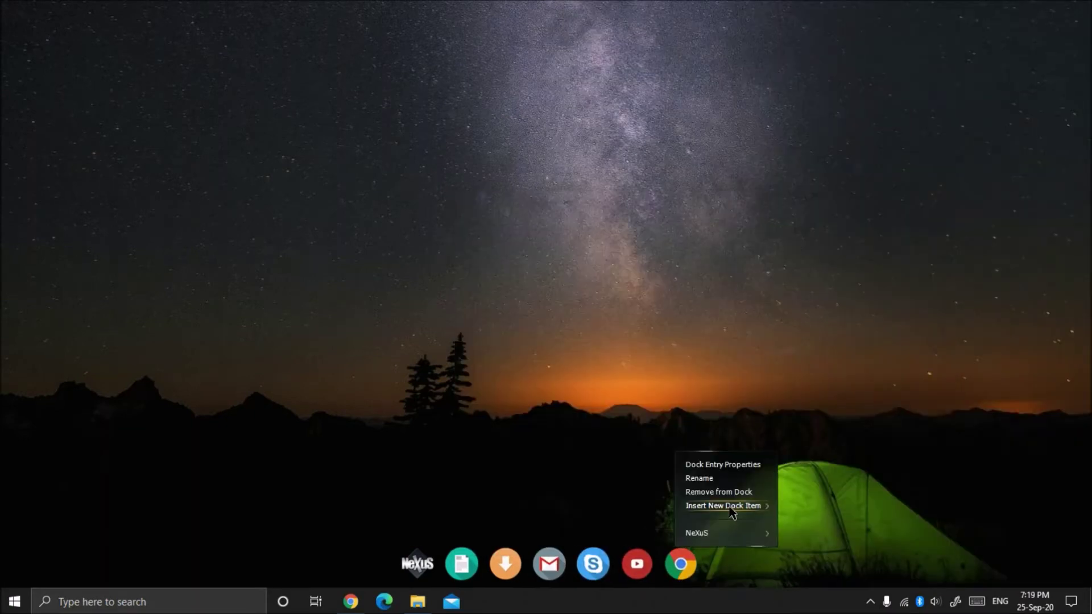
Step: Insert a Folder dock item labelled Pictures for C:\Users\User\Pictures and give it the Picture_alt icon
click(734, 505)
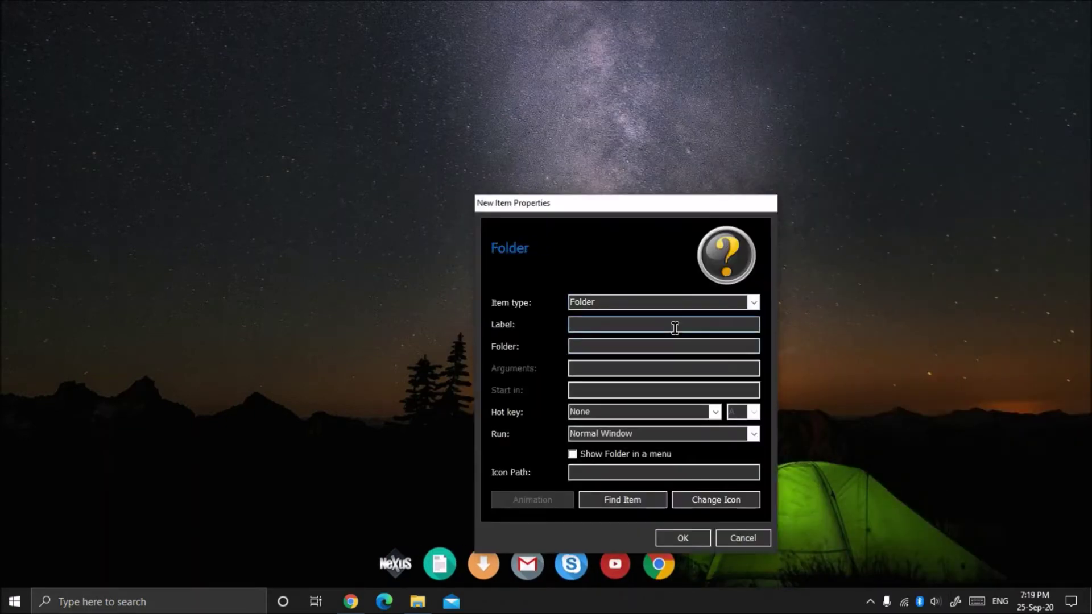
text(Pictures)
click(622, 499)
click(617, 385)
click(418, 602)
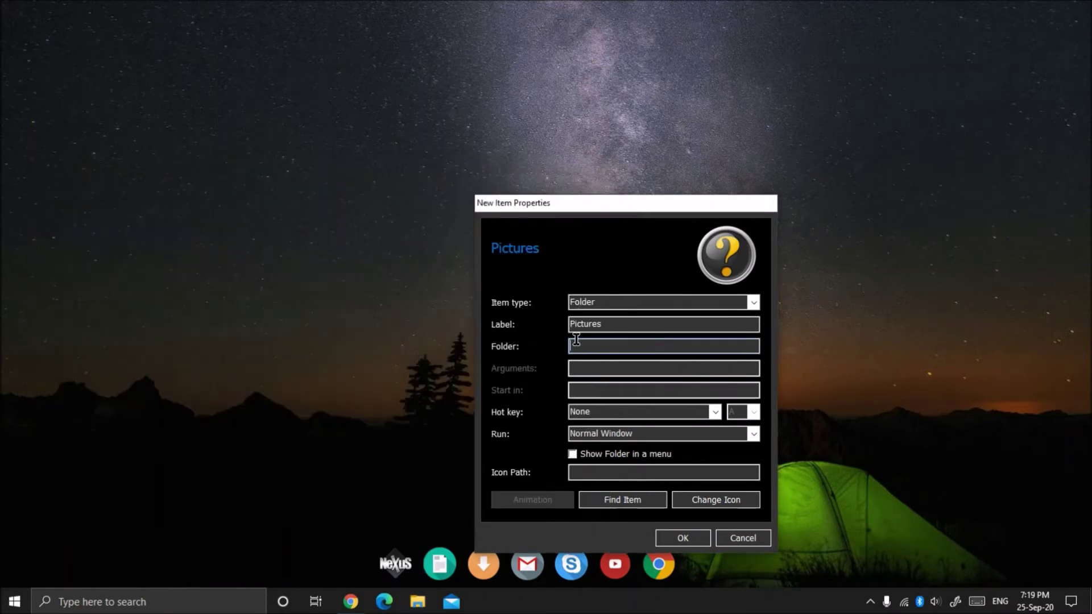
text(C:\Users\User\Pictures)
click(716, 500)
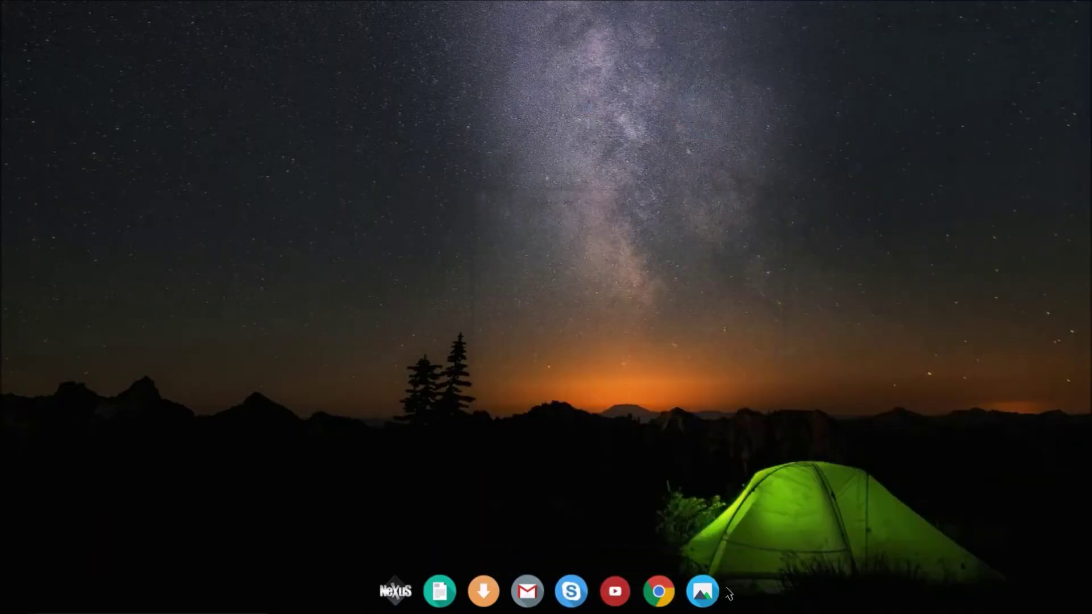
Step: Insert a new dock item after Pictures with the item type Folder and the label Songs
right_click(702, 590)
mouse_move(771, 505)
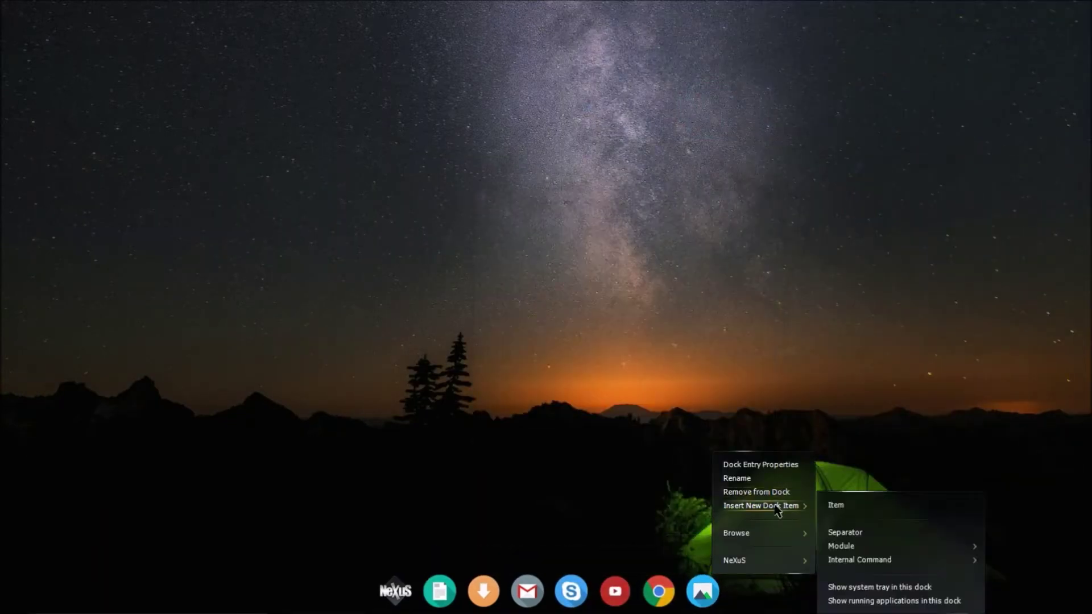
click(836, 501)
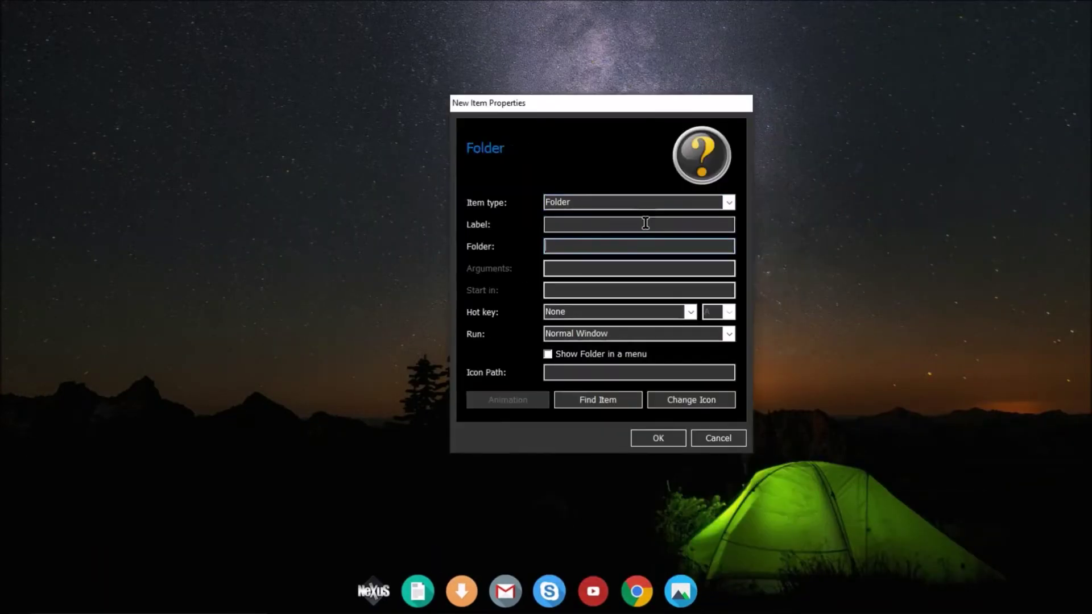
double_click(643, 221)
text(Songs)
Step: Set the Songs item's folder path to C:\Users\User\Music, give it the Spotify Flat icon and save the item
click(418, 591)
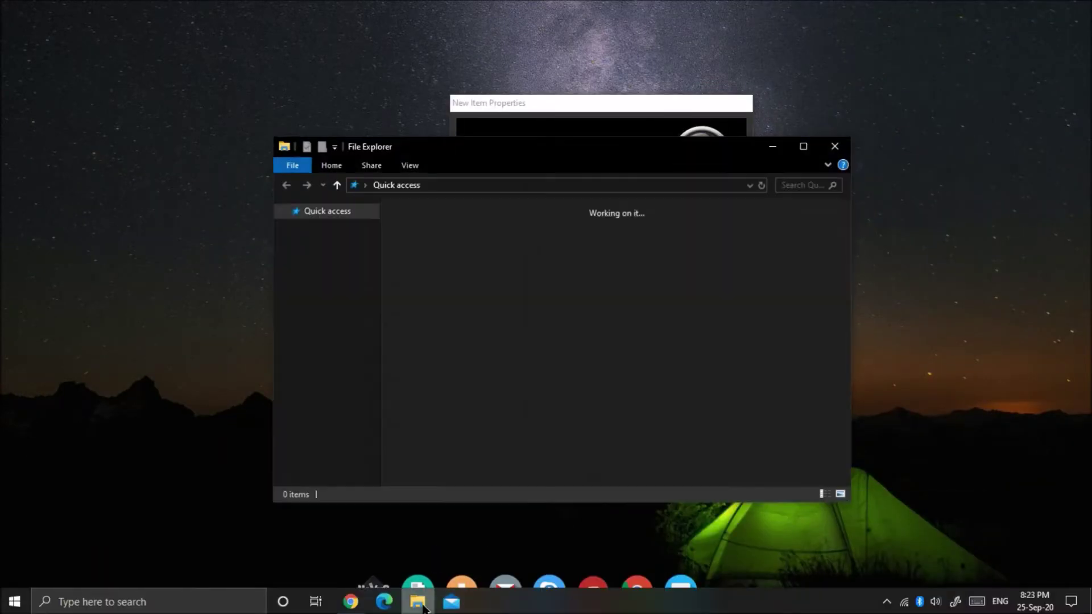
right_click(626, 250)
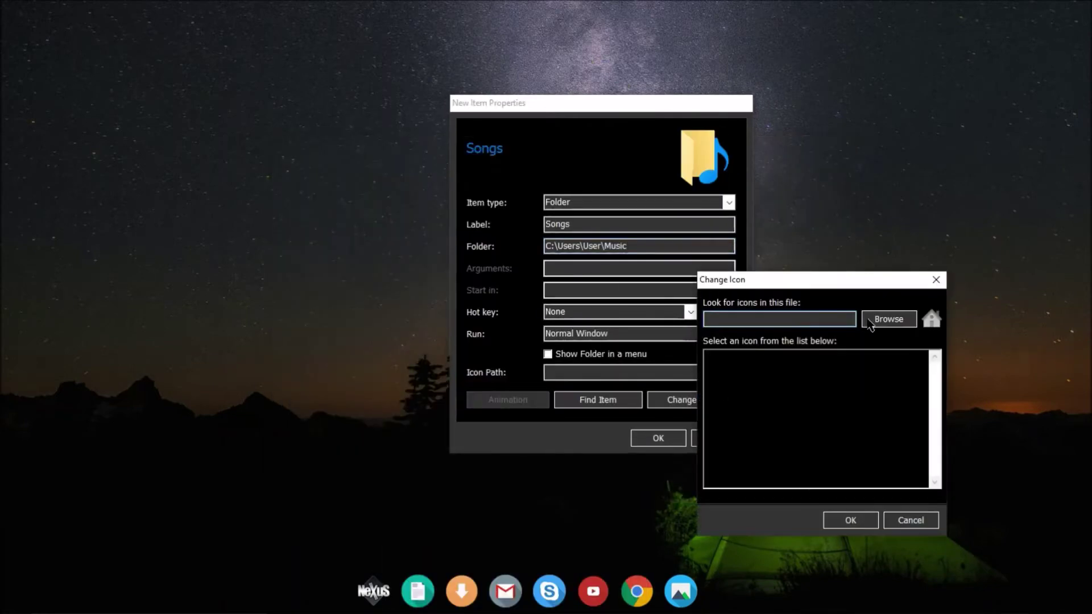
click(868, 320)
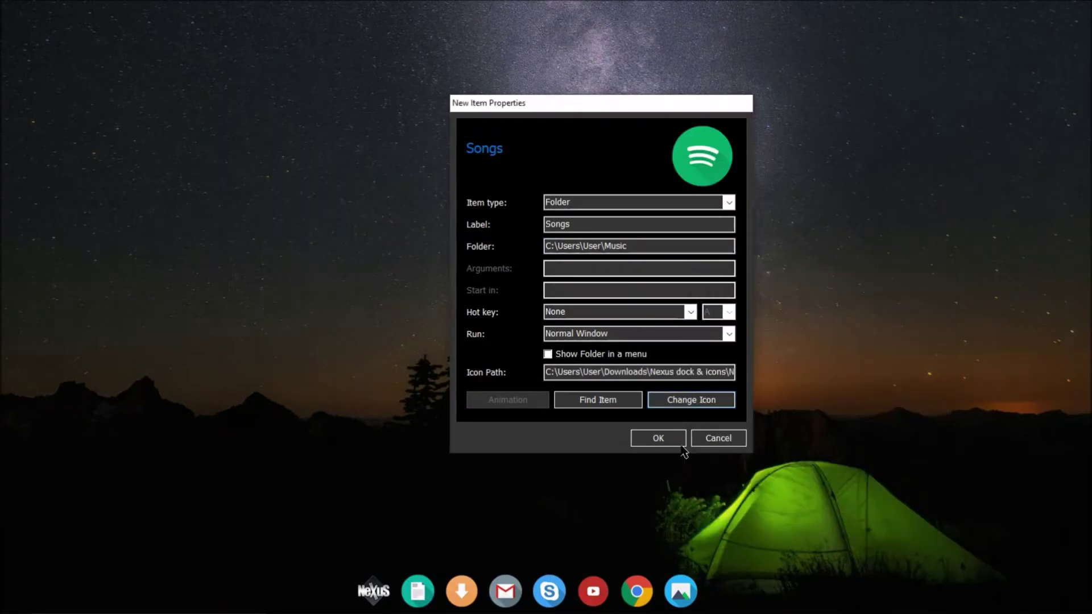
click(658, 438)
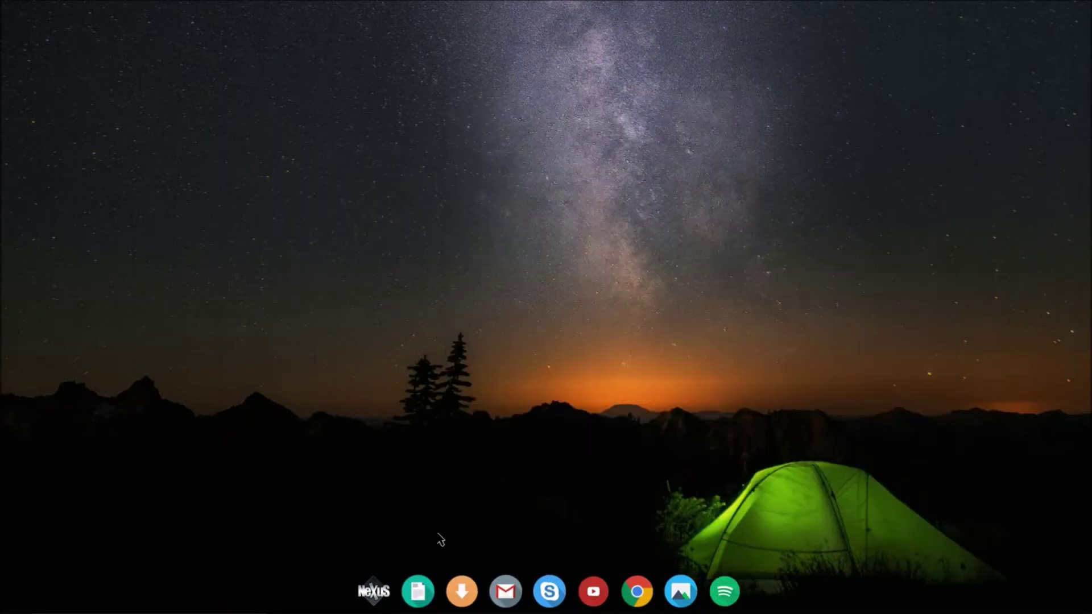
Step: Reduce the dock icon size to 38 pixels in the dock's appearance preferences, apply it and close the preferences
click(390, 598)
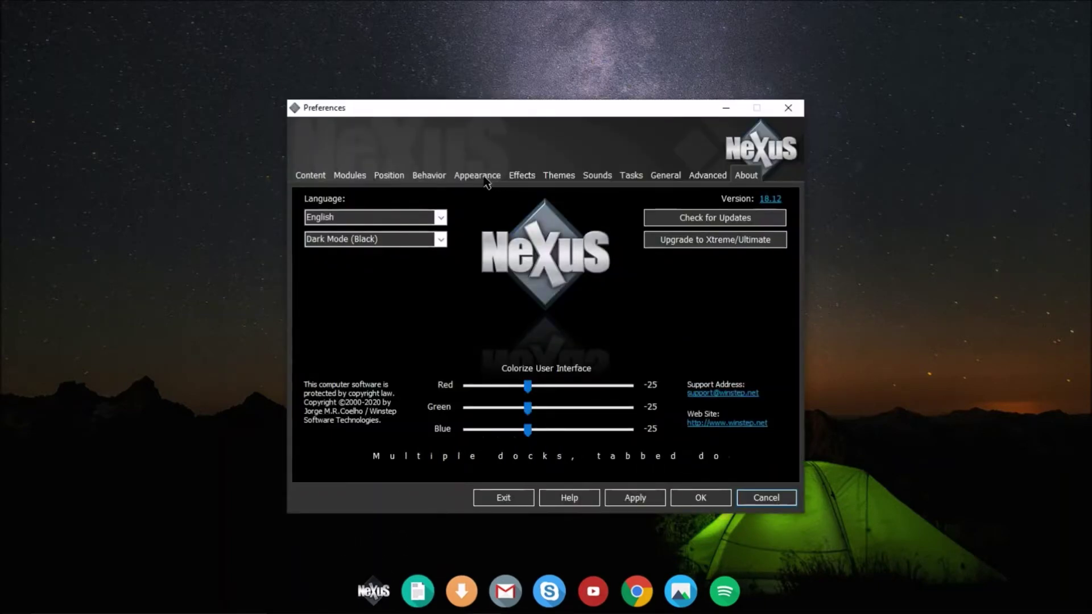
click(487, 181)
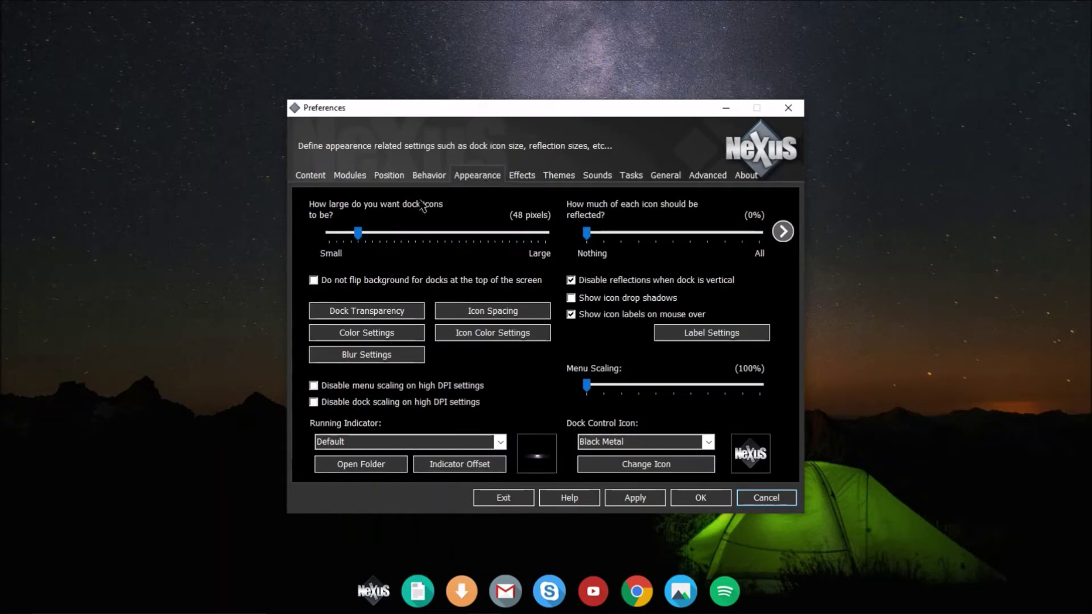
drag(359, 239, 356, 243)
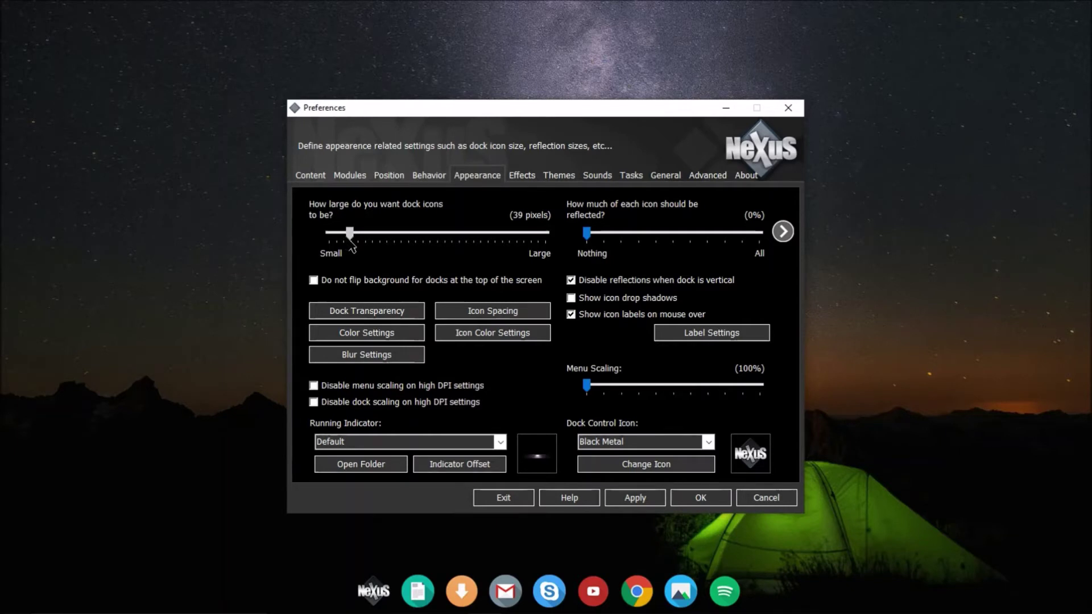
click(619, 503)
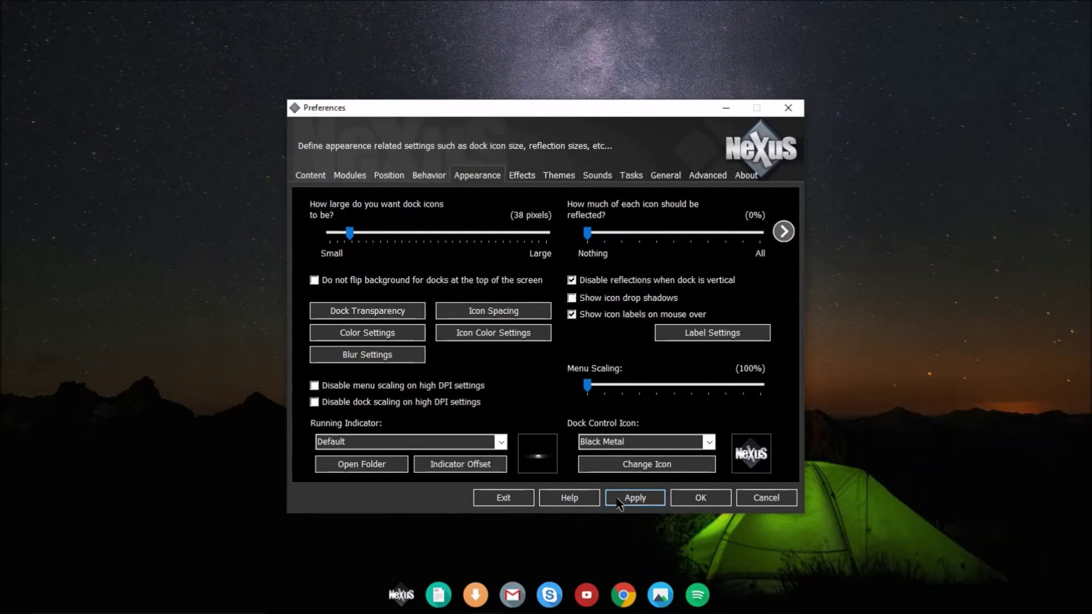
click(700, 500)
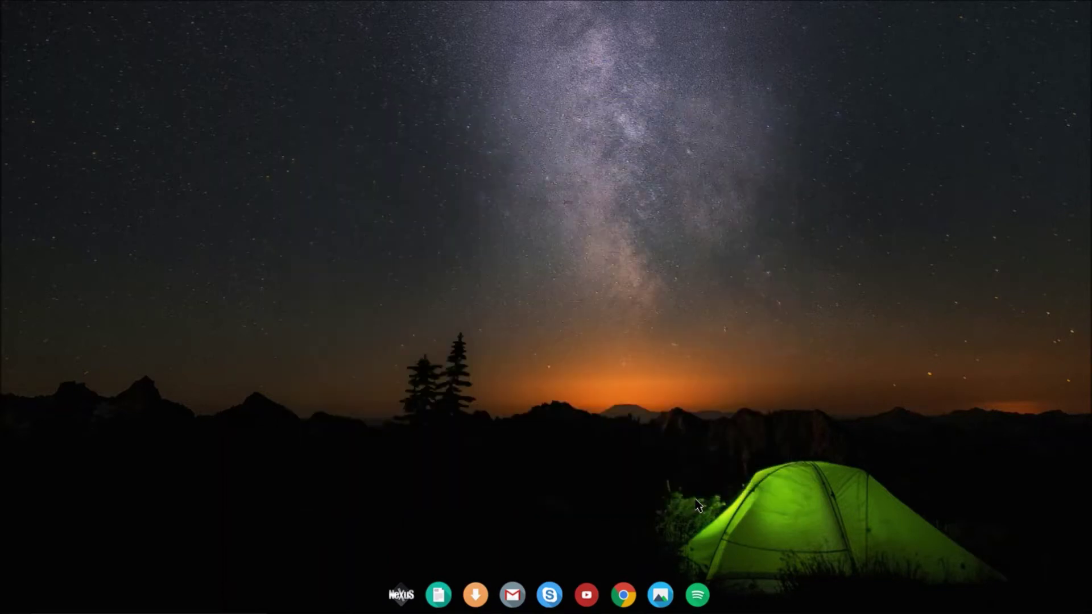
Step: Offset the dock 48 pixels from the screen edge in its position preferences, apply it and close the preferences
click(401, 595)
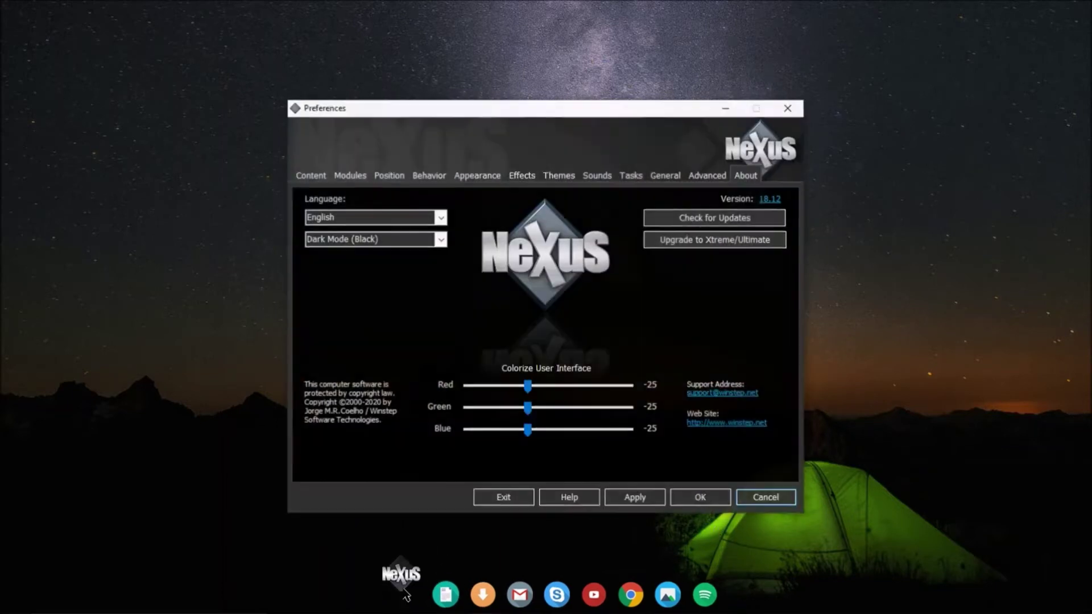
click(389, 175)
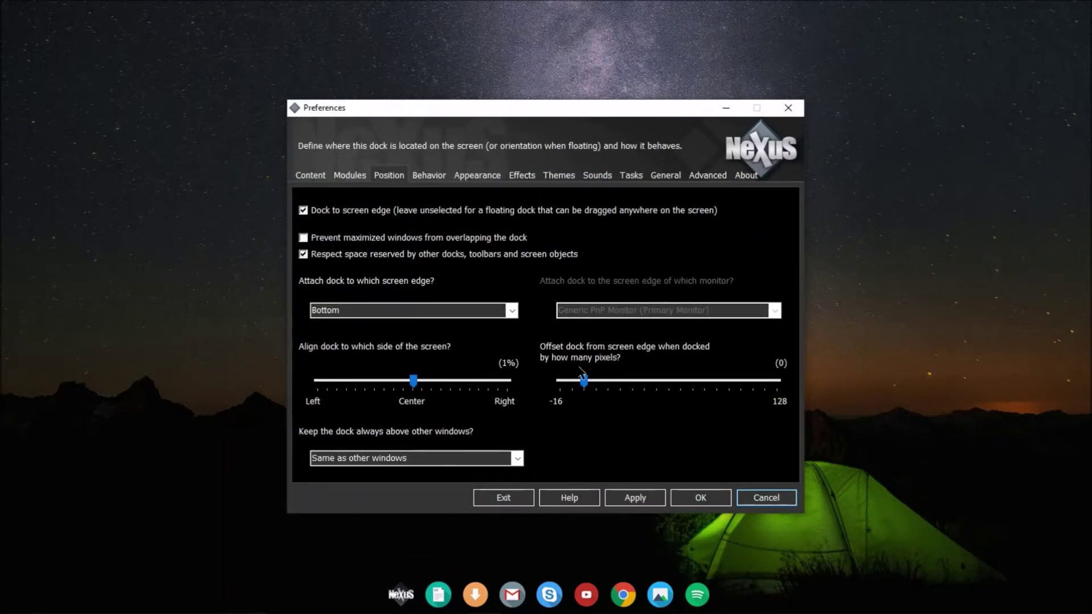
drag(584, 383, 620, 382)
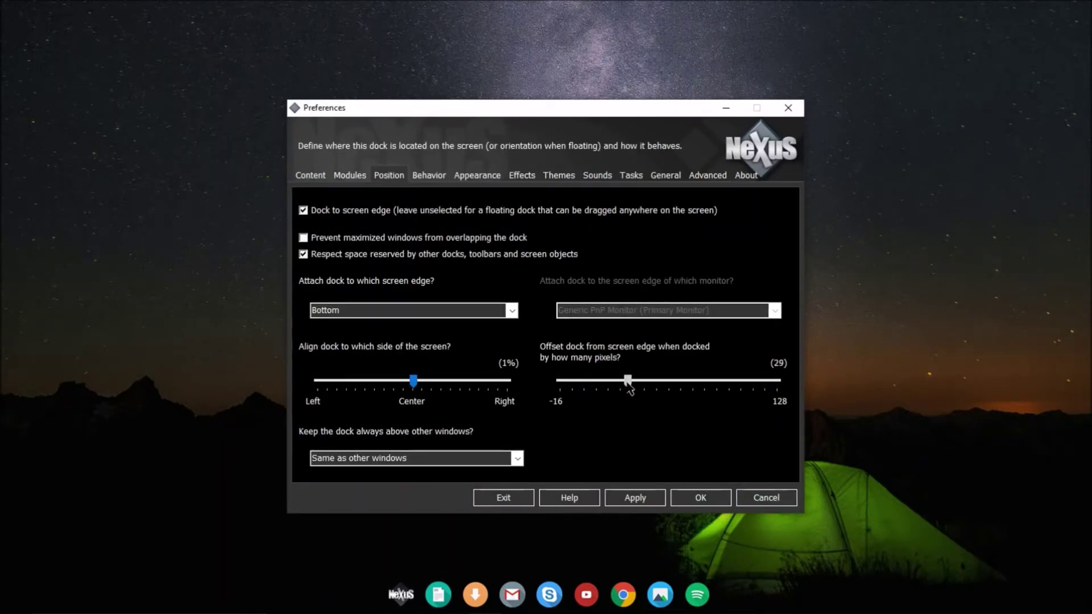
click(634, 503)
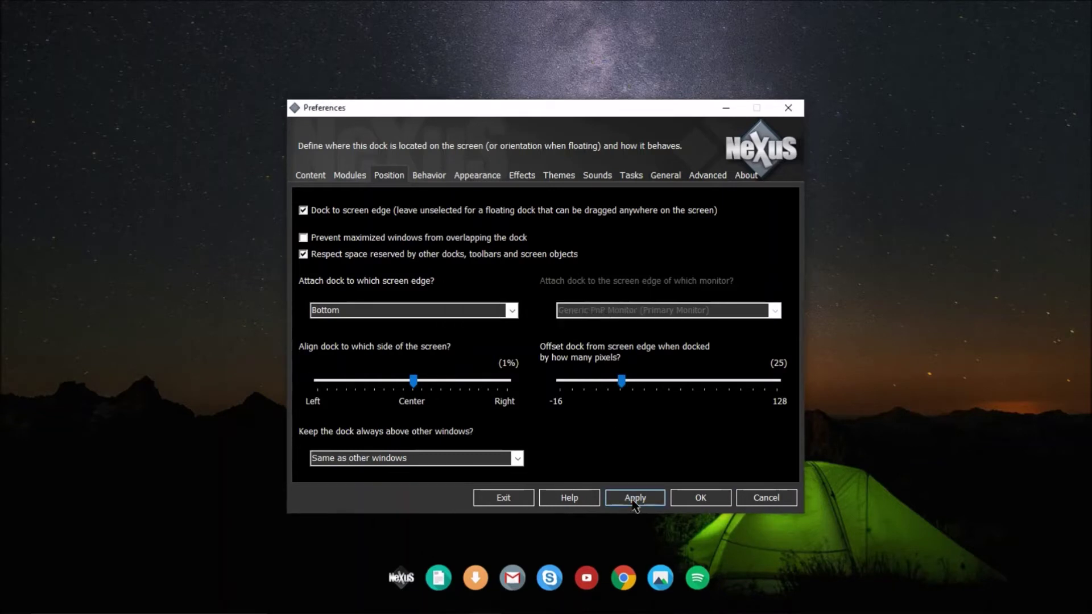
drag(625, 381, 665, 394)
click(635, 499)
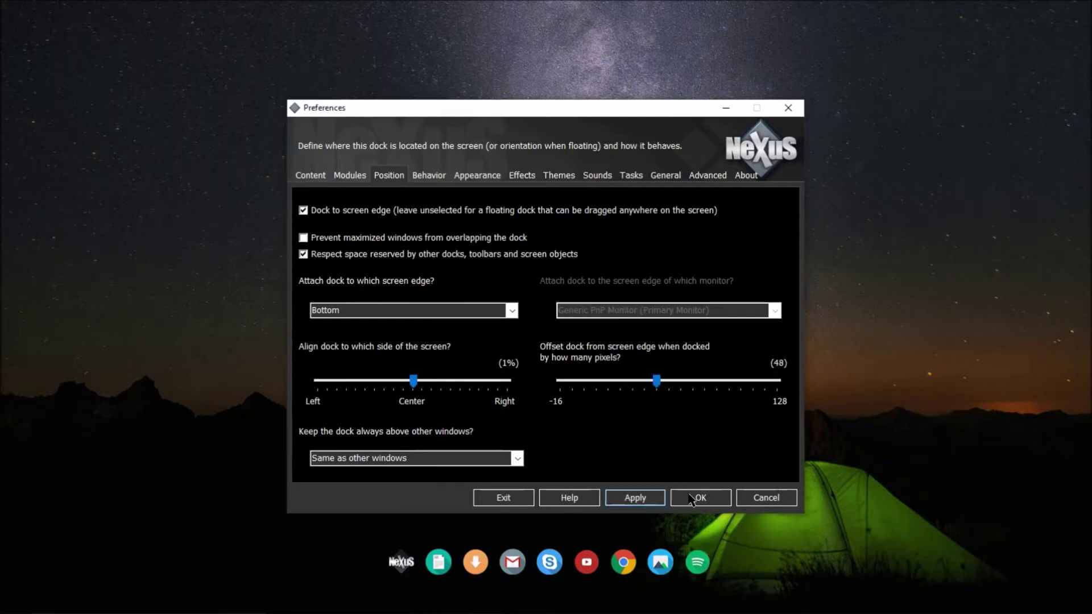
click(691, 499)
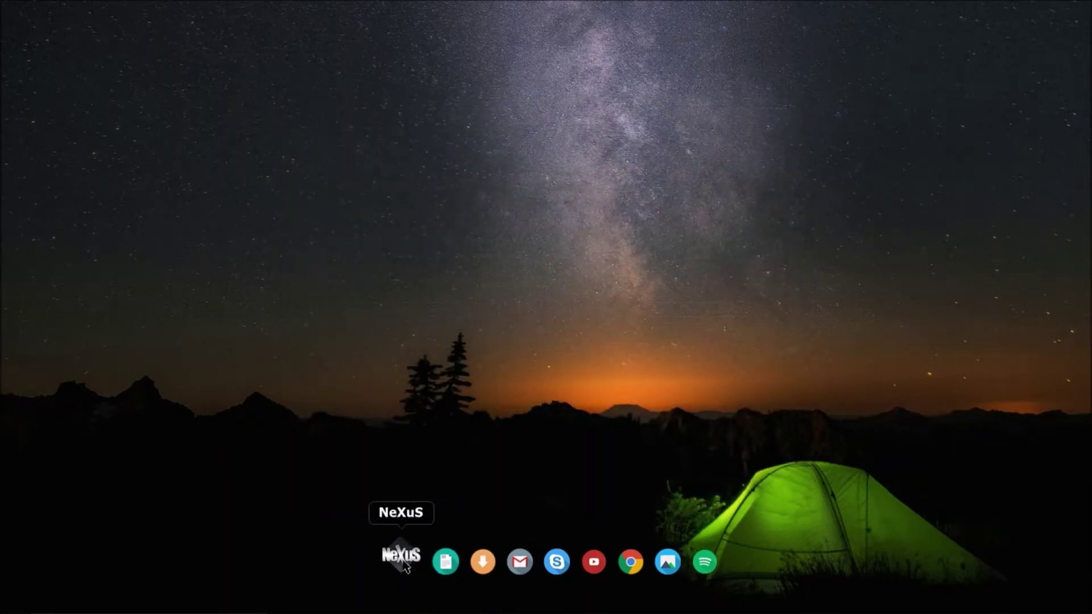
Step: Change the icon of the dock's NeXuS control item to Settings-512 from the My Icons folder and save it
right_click(413, 563)
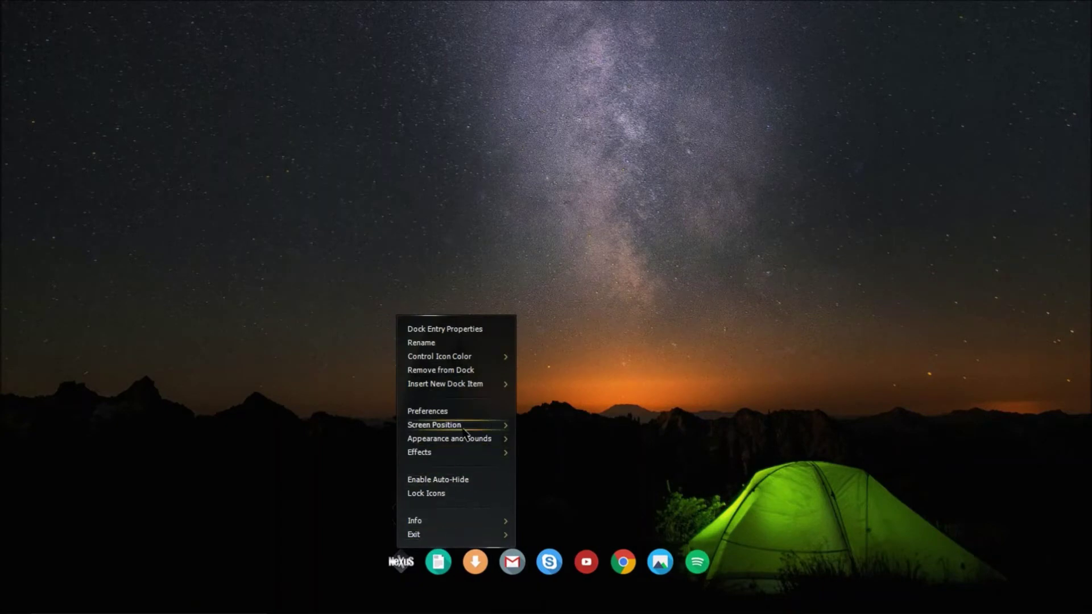
click(484, 331)
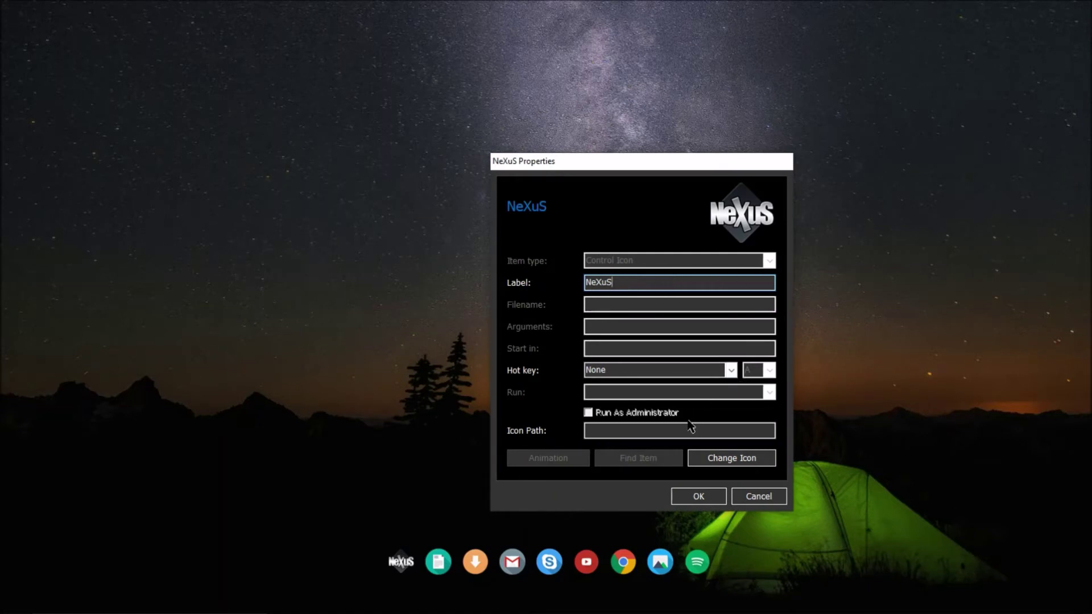
click(708, 459)
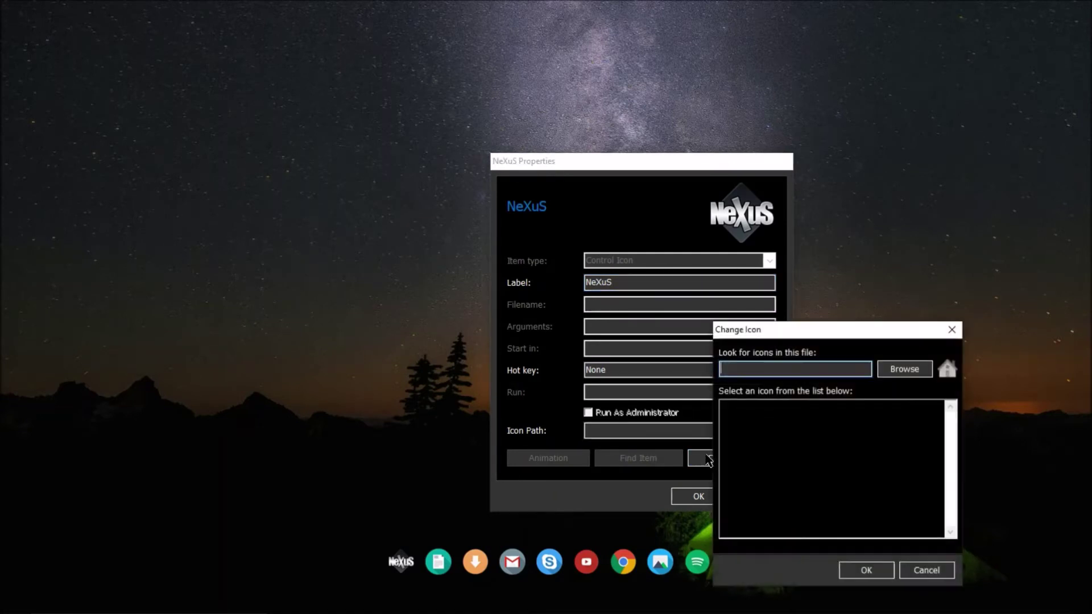
click(900, 374)
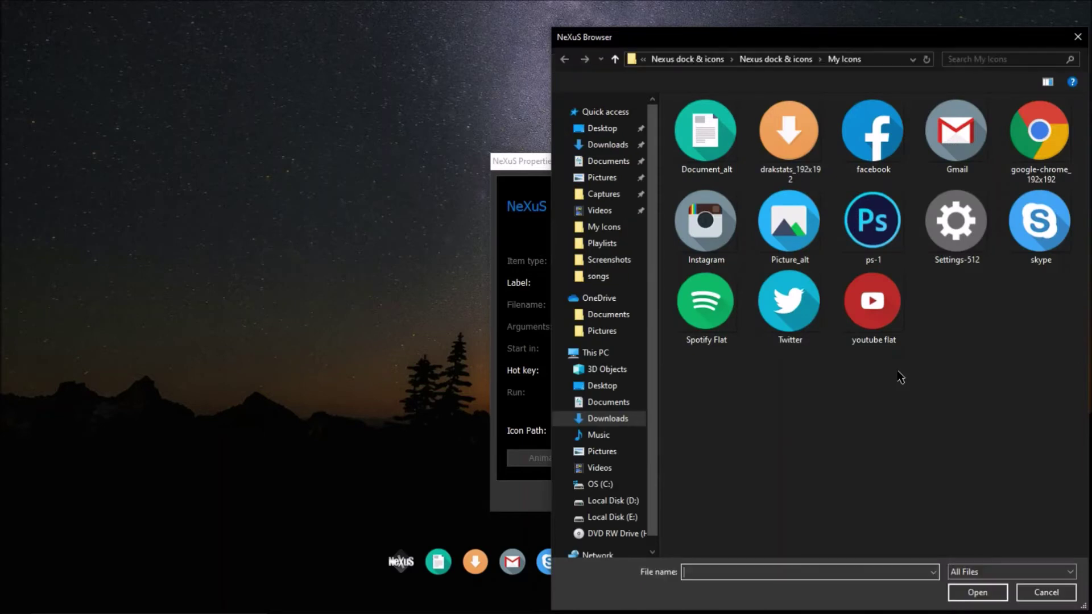
double_click(988, 242)
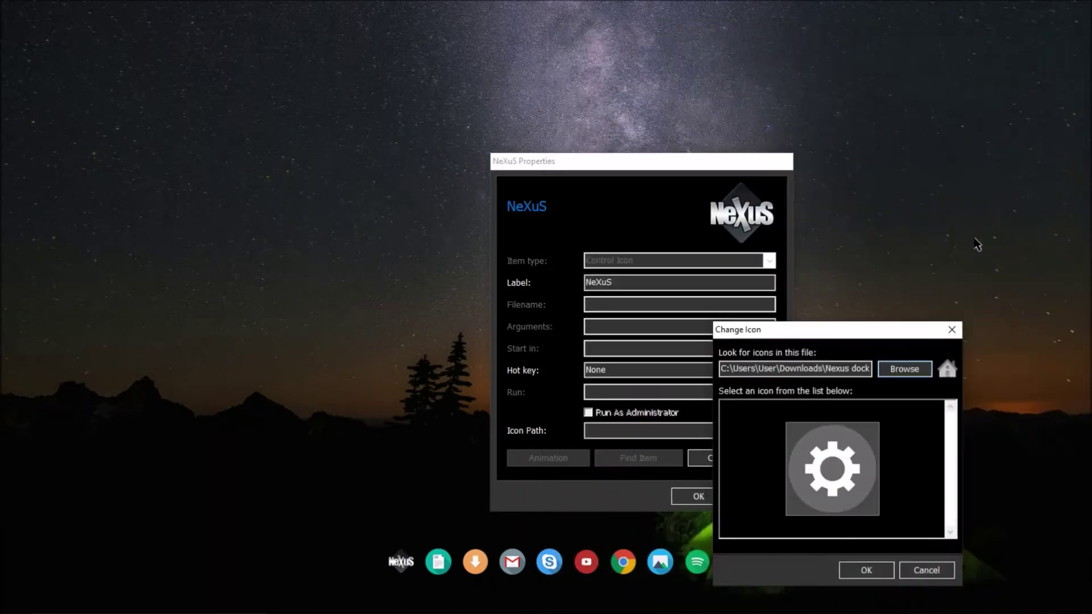
click(866, 571)
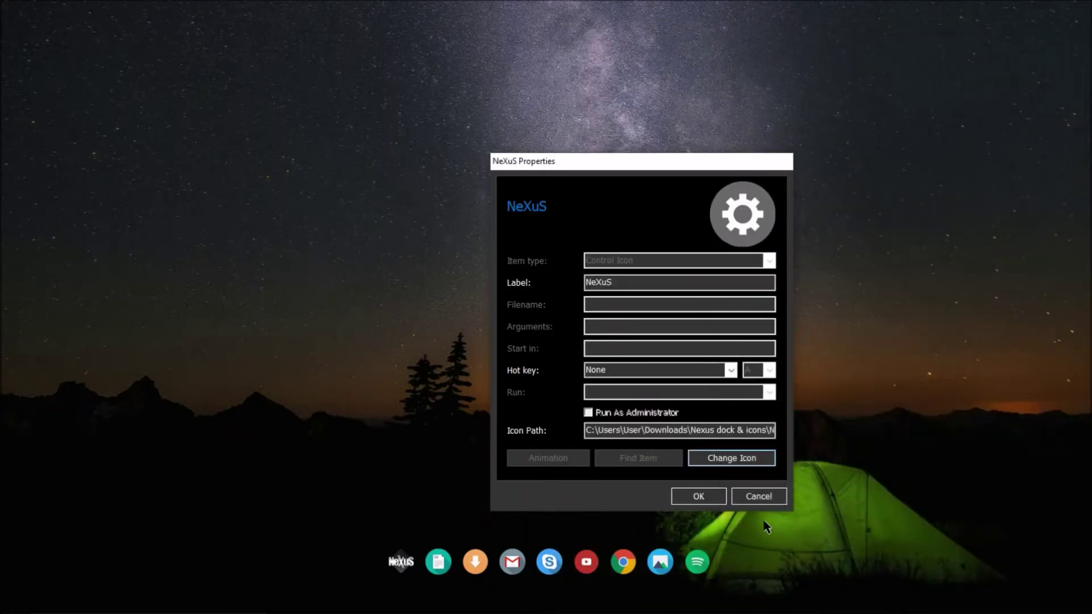
click(706, 498)
Step: Switch to Chrome, download the Rainmeter 4.4 Beta installer from rainmeter.net and open it
click(351, 604)
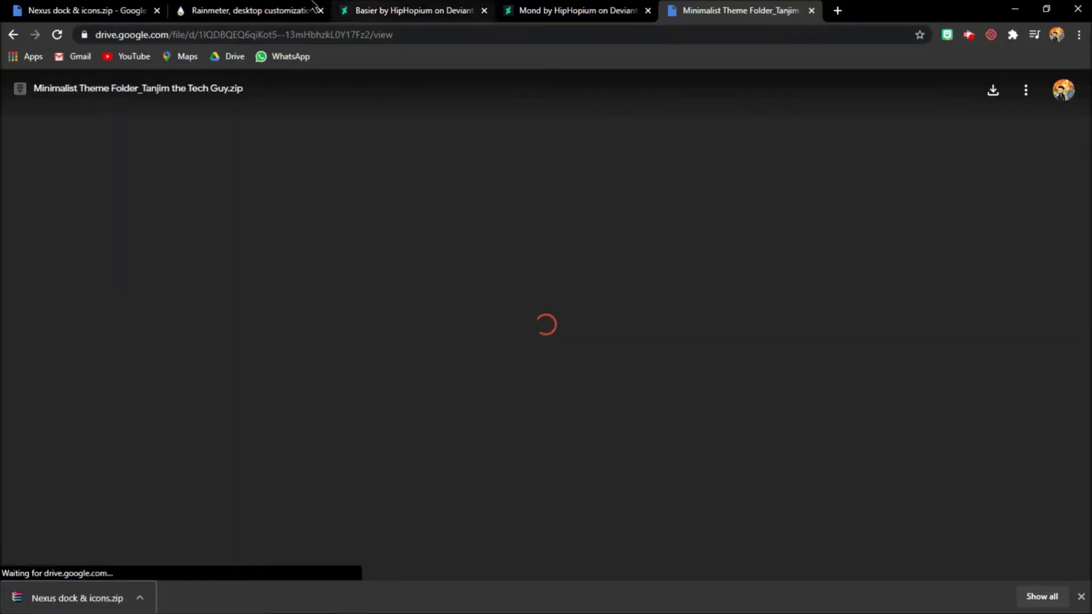
click(263, 10)
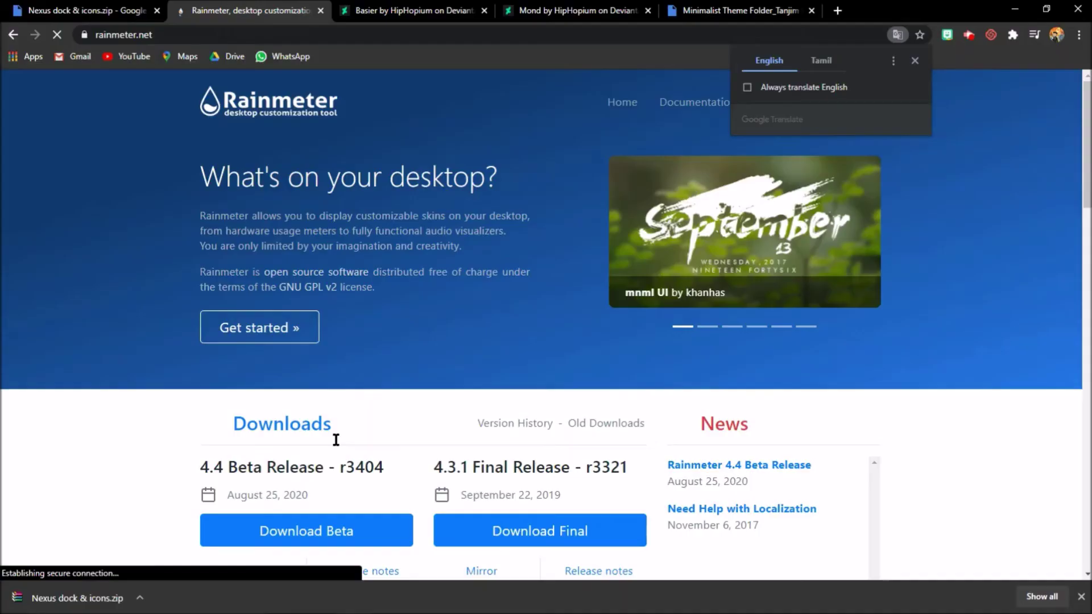
scroll(391, 438, down, 2)
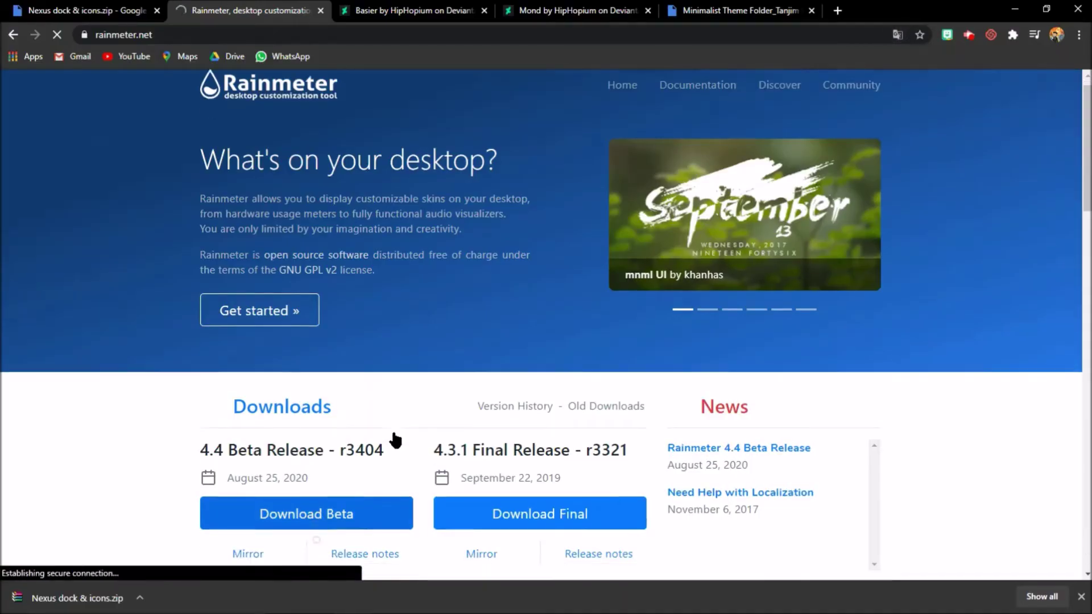
scroll(396, 436, down, 1)
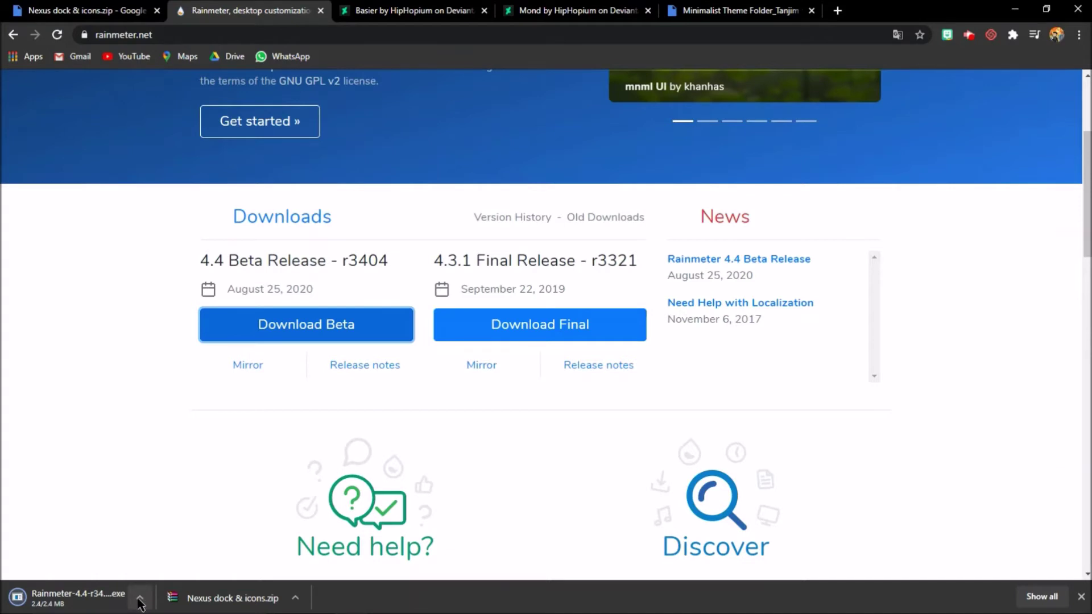
click(140, 600)
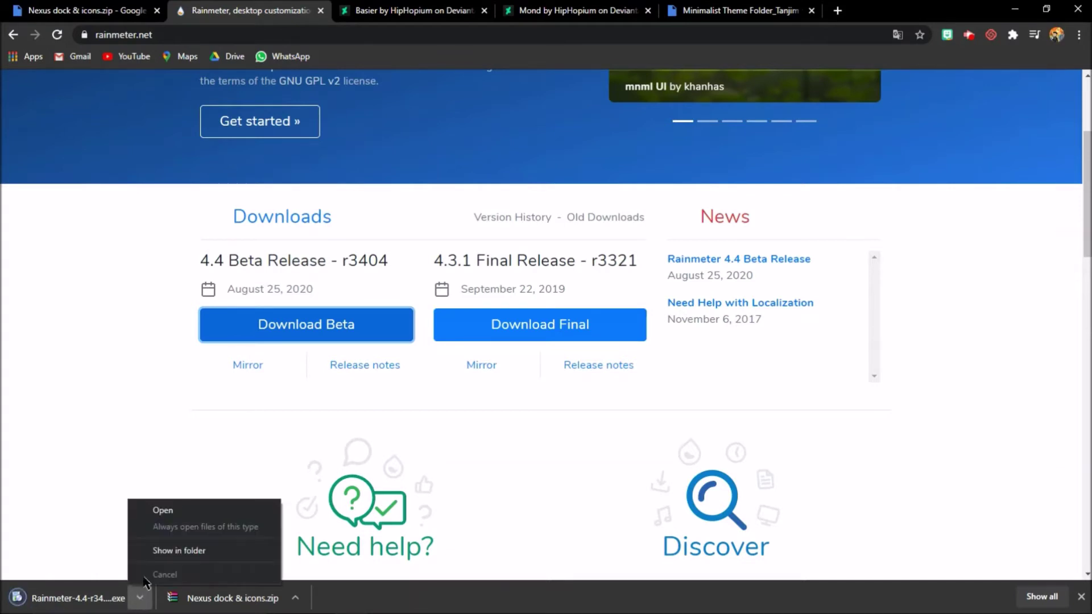
click(174, 511)
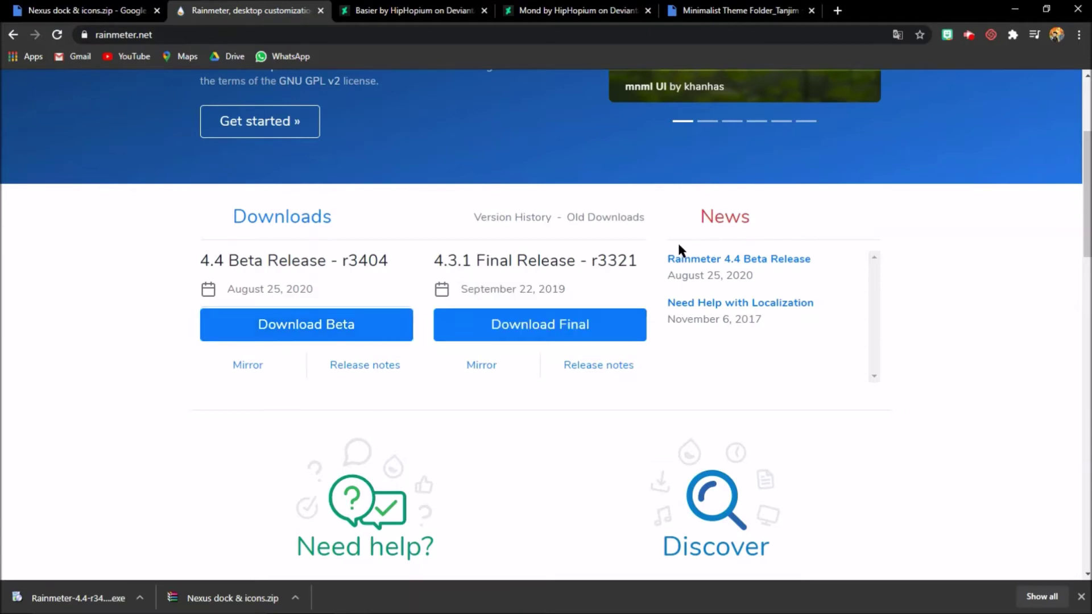
Step: Minimize the browser, install Rainmeter with the 64-bit version and launch on startup, and finish setup with Run Rainmeter enabled
click(1011, 10)
click(641, 424)
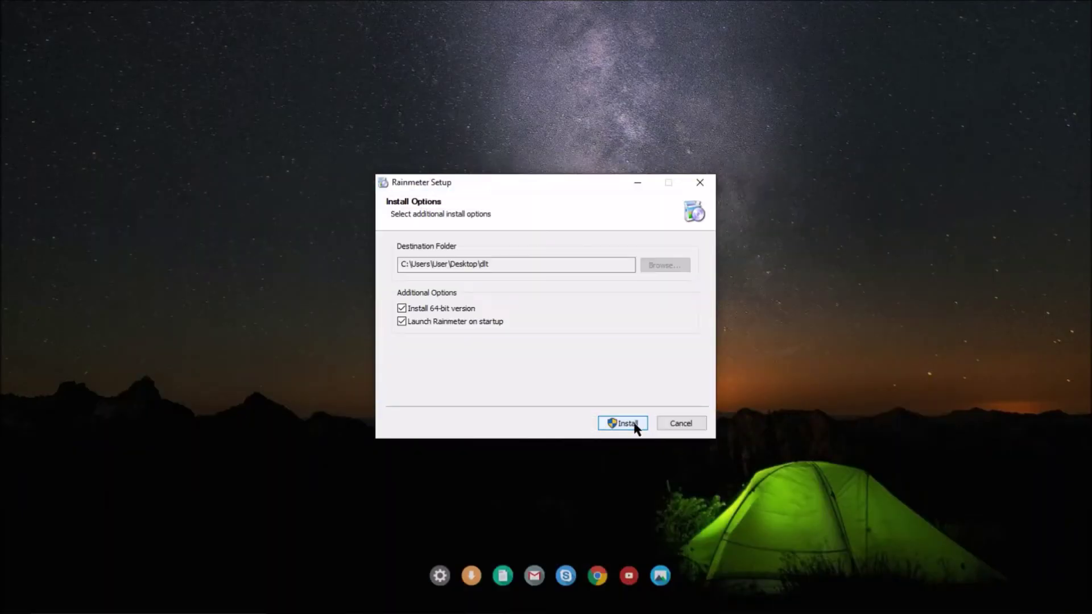
click(635, 425)
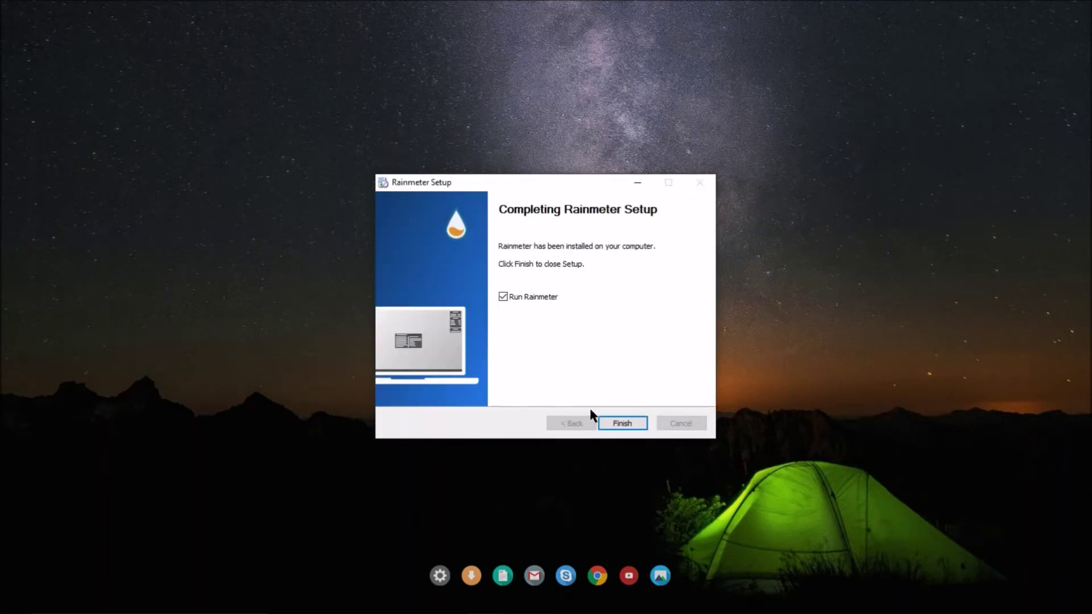
click(621, 428)
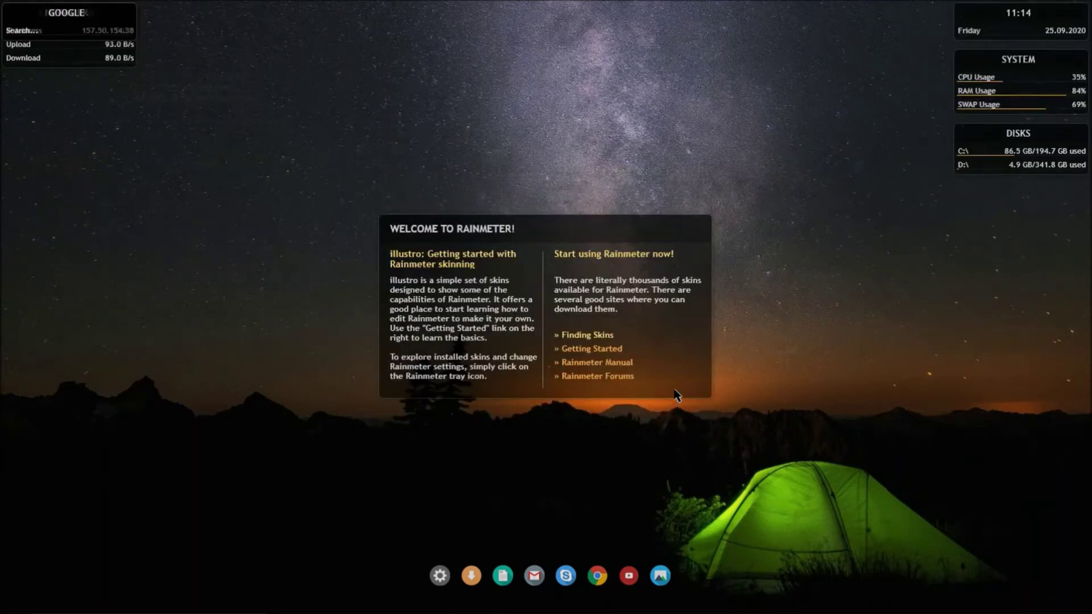
Step: Unload the illustro Welcome, Disks, System and Clock skins from the desktop
right_click(675, 396)
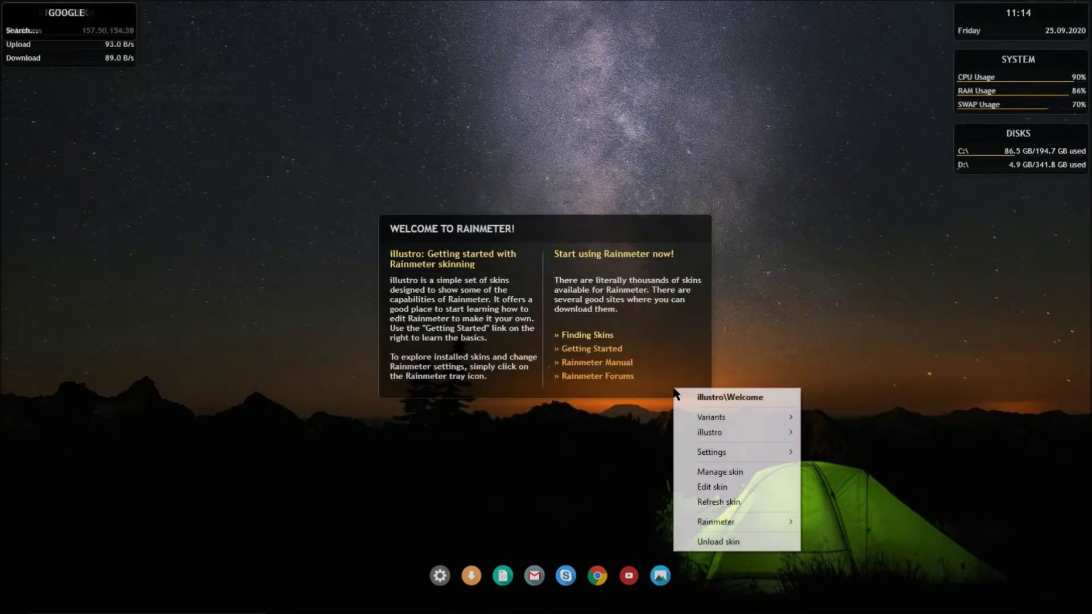
click(715, 541)
right_click(973, 153)
click(1028, 311)
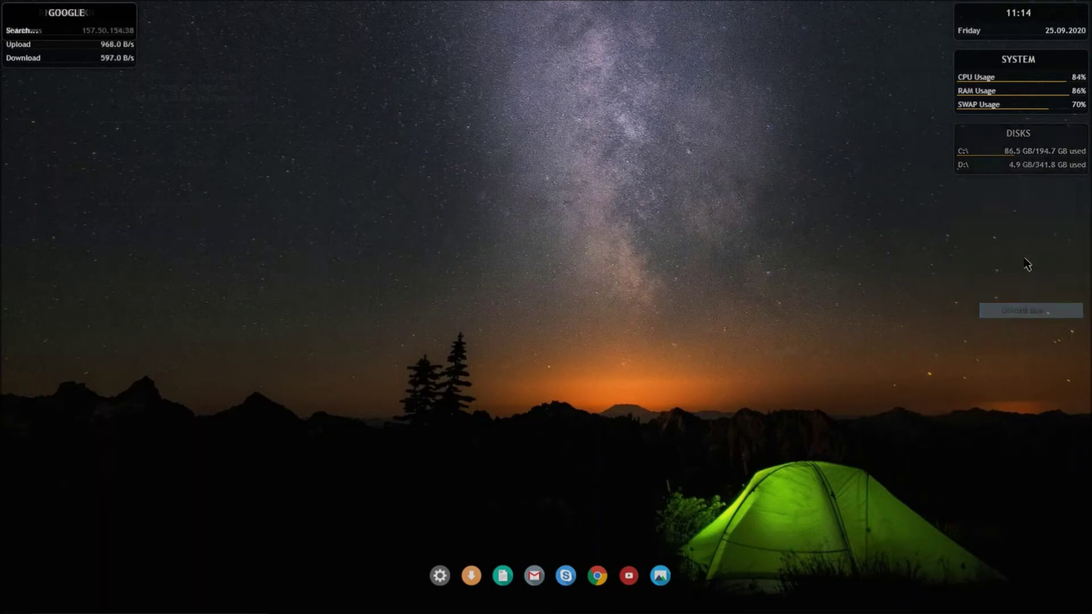
right_click(1016, 94)
click(1022, 247)
right_click(1003, 30)
click(1013, 182)
Step: Unload the remaining overlapping illustro skins, including Network and Google, to clear the desktop
right_click(120, 55)
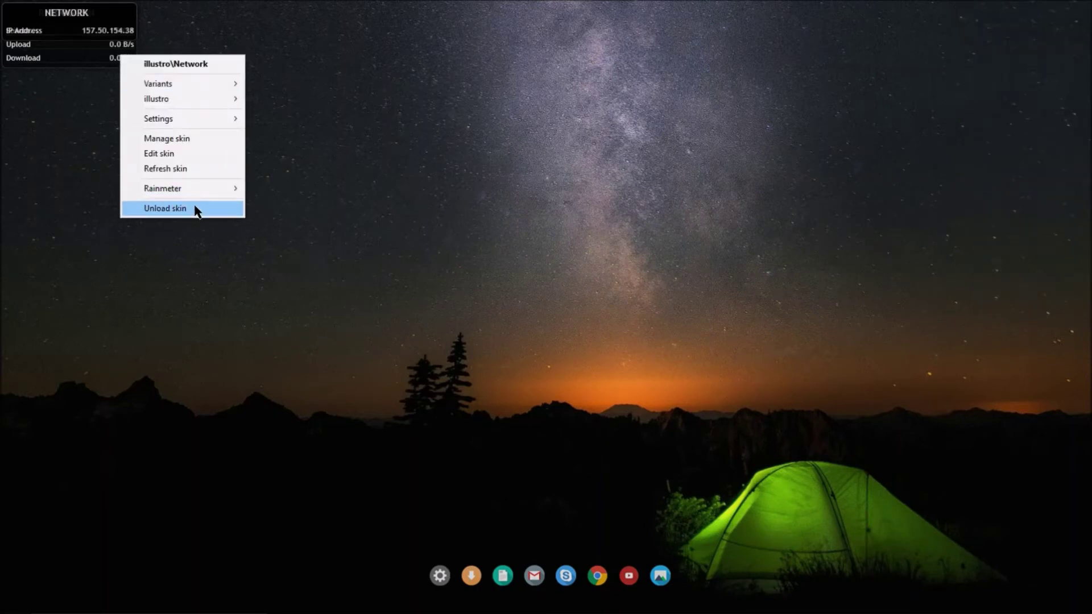
click(165, 208)
right_click(93, 12)
click(123, 165)
right_click(98, 28)
click(168, 182)
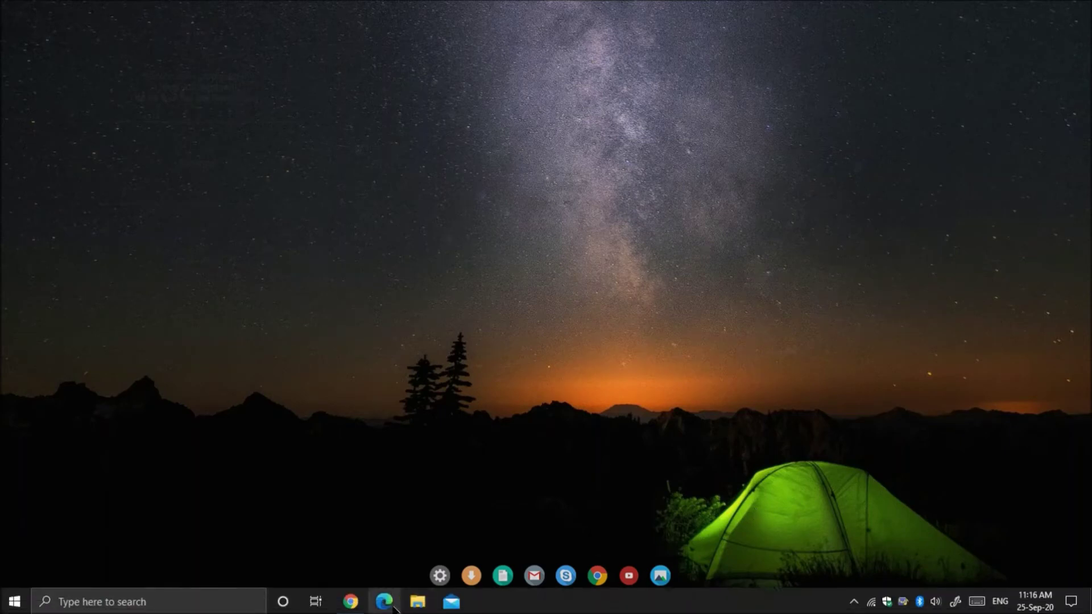
Step: Switch to Chrome, download the Basier skin from its DeviantArt page and install it with the Rainmeter Skin Installer
click(359, 602)
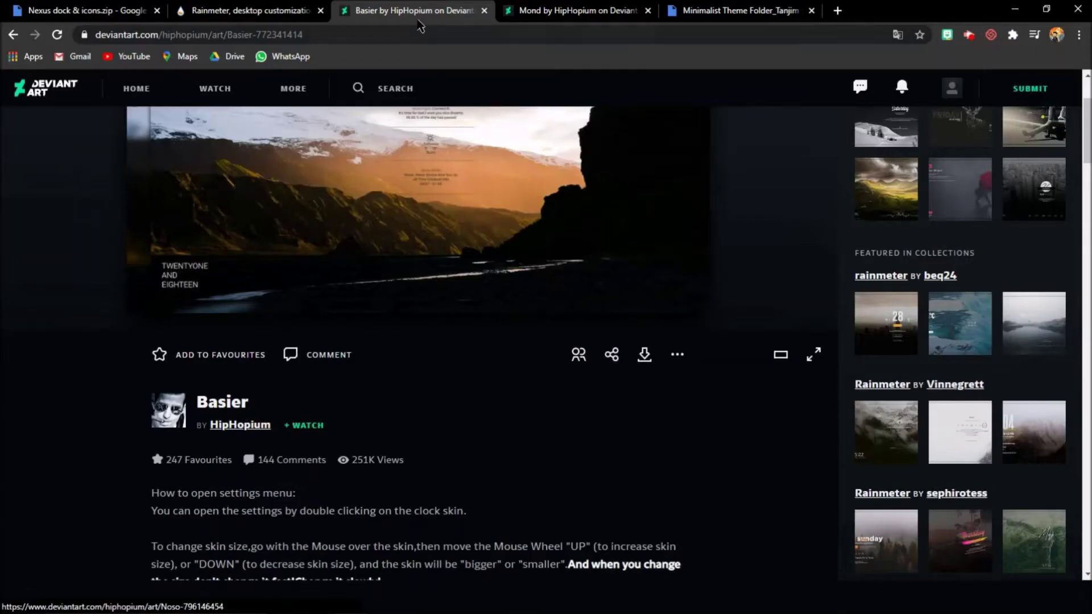
click(648, 362)
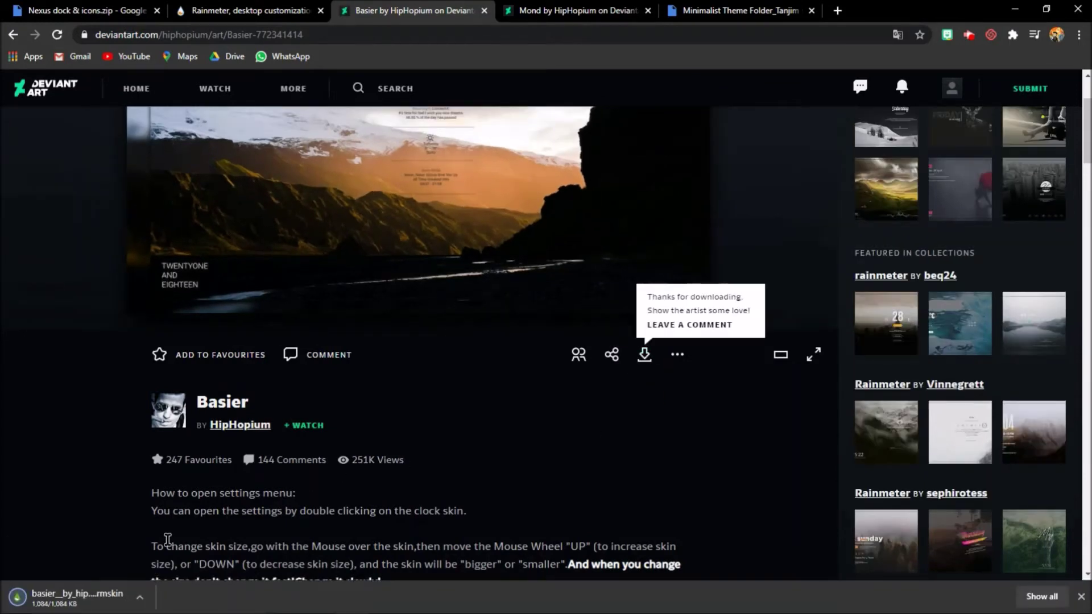
click(140, 597)
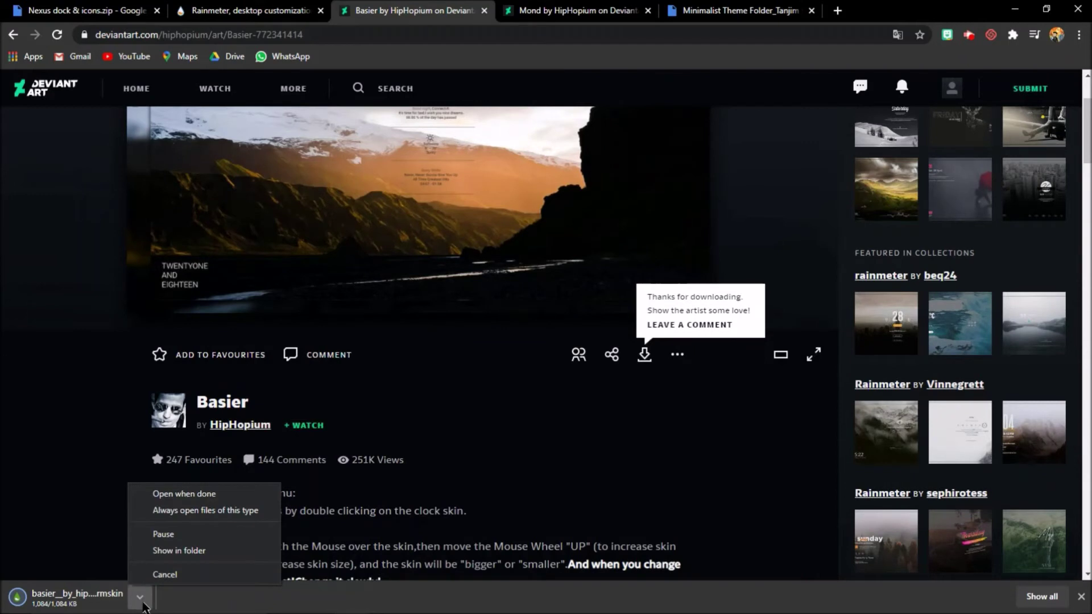
click(184, 495)
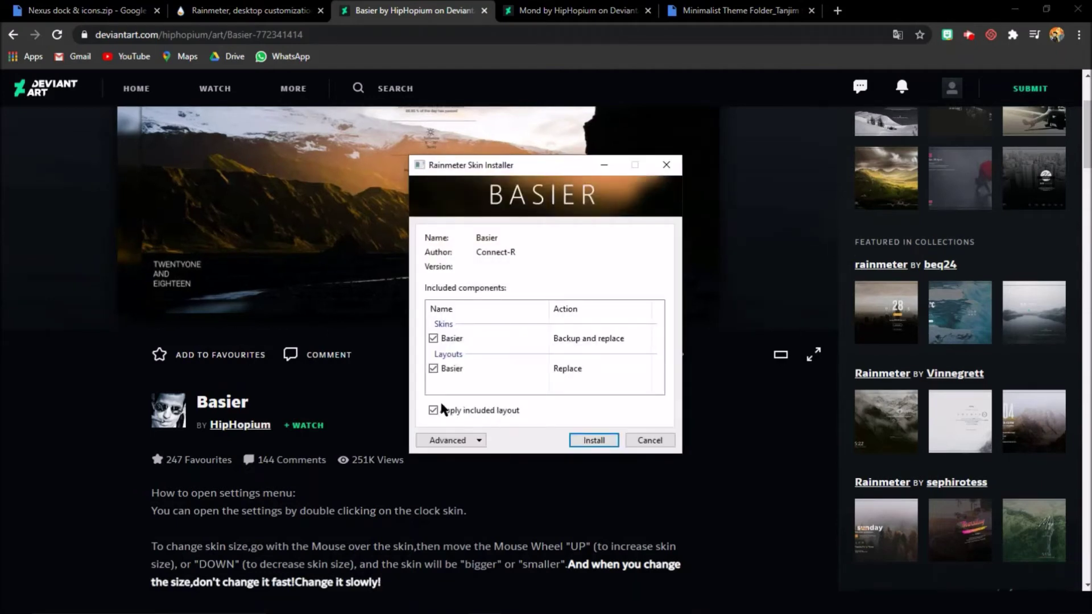
click(592, 440)
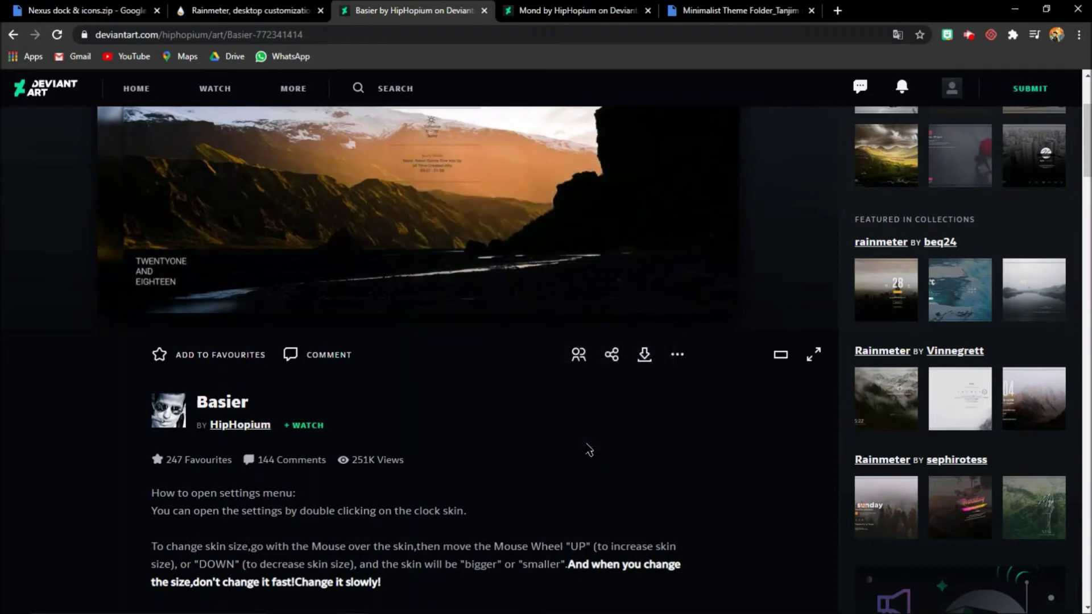
Step: Download the Mond skin from its DeviantArt page and install it in Rainmeter with Apply included layout turned off
click(557, 11)
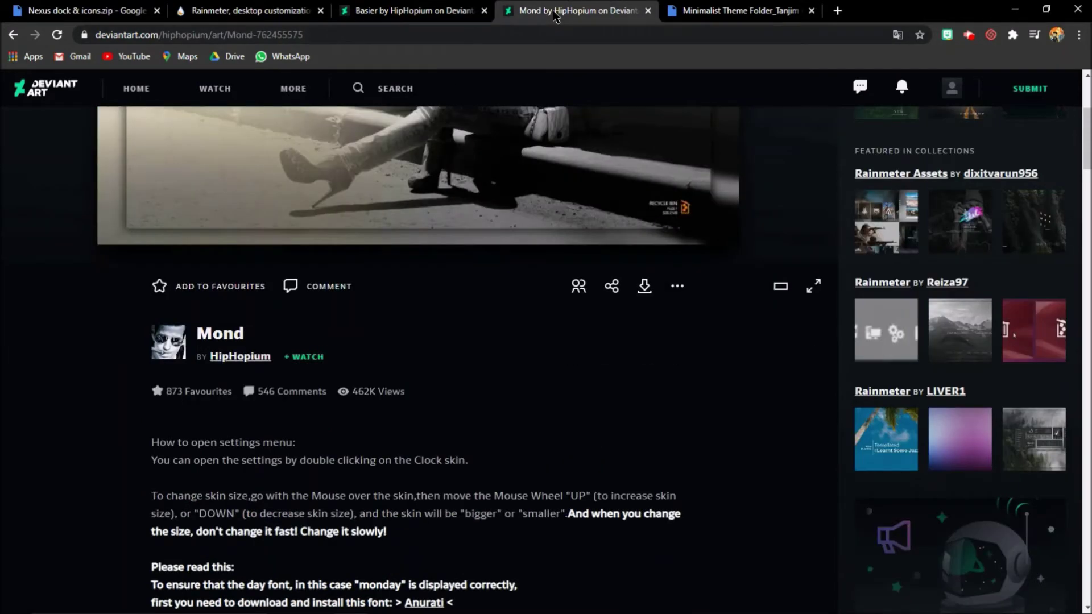
click(644, 288)
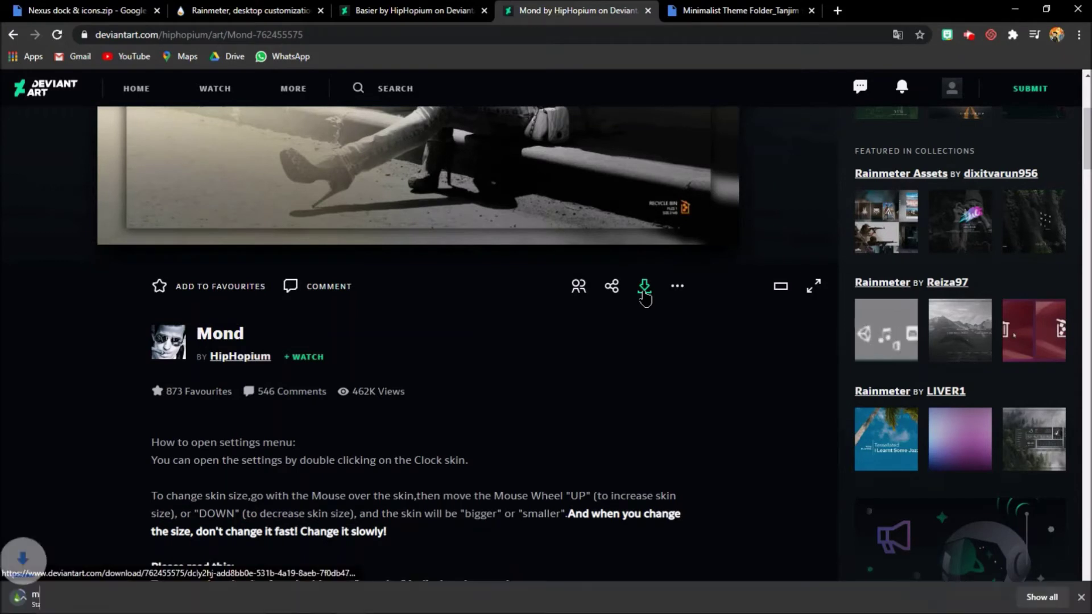
click(149, 596)
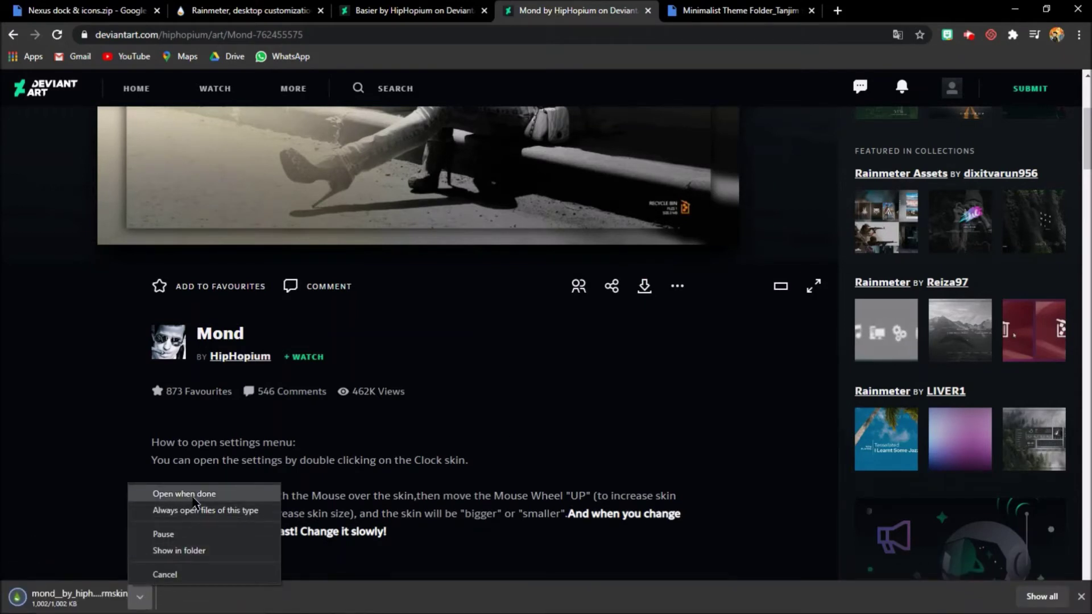
click(193, 497)
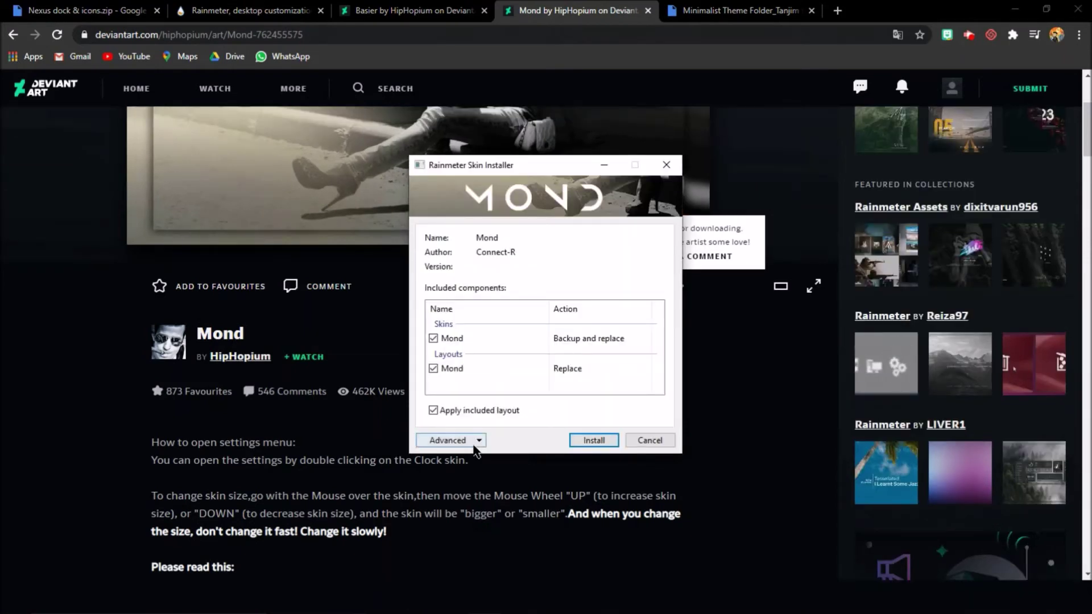
click(434, 411)
click(581, 443)
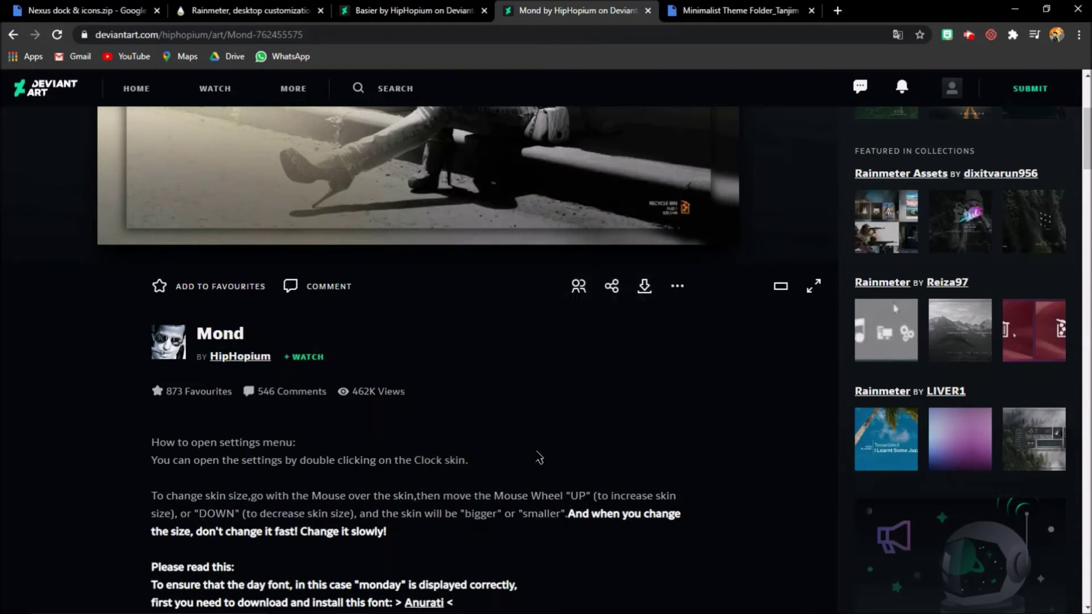
Step: Download the Minimalist Theme Folder archive from its Google Drive page and extract it into its own folder within Downloads
click(750, 12)
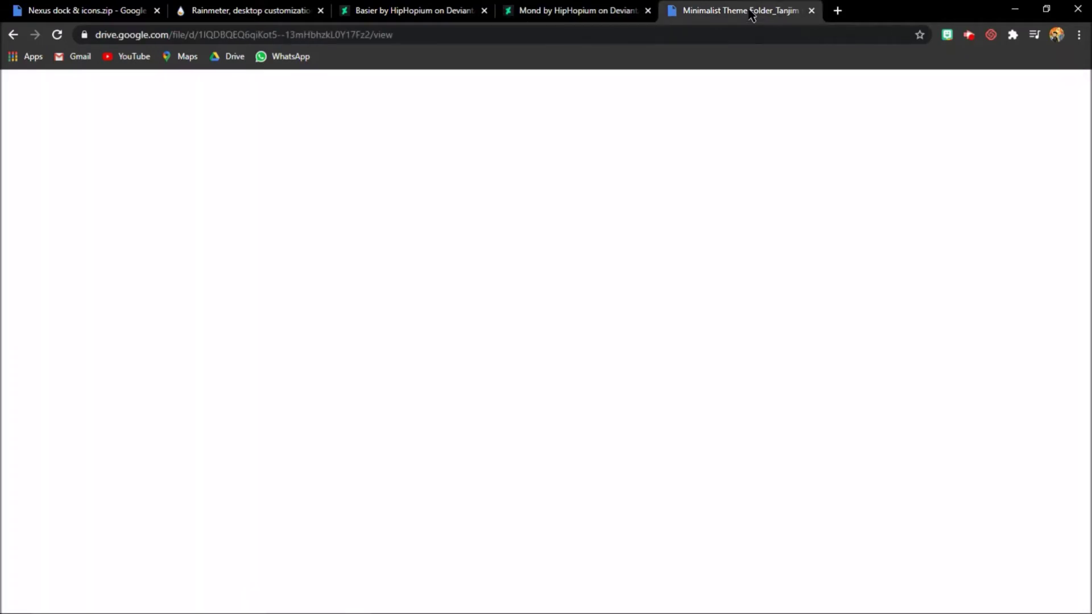
click(996, 94)
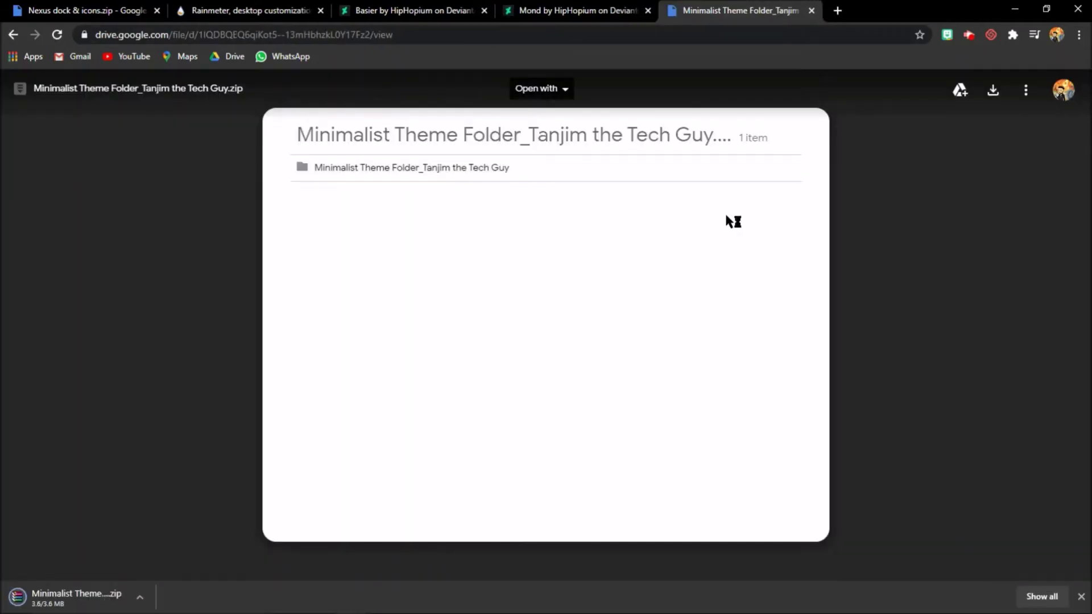
mouse_move(455, 610)
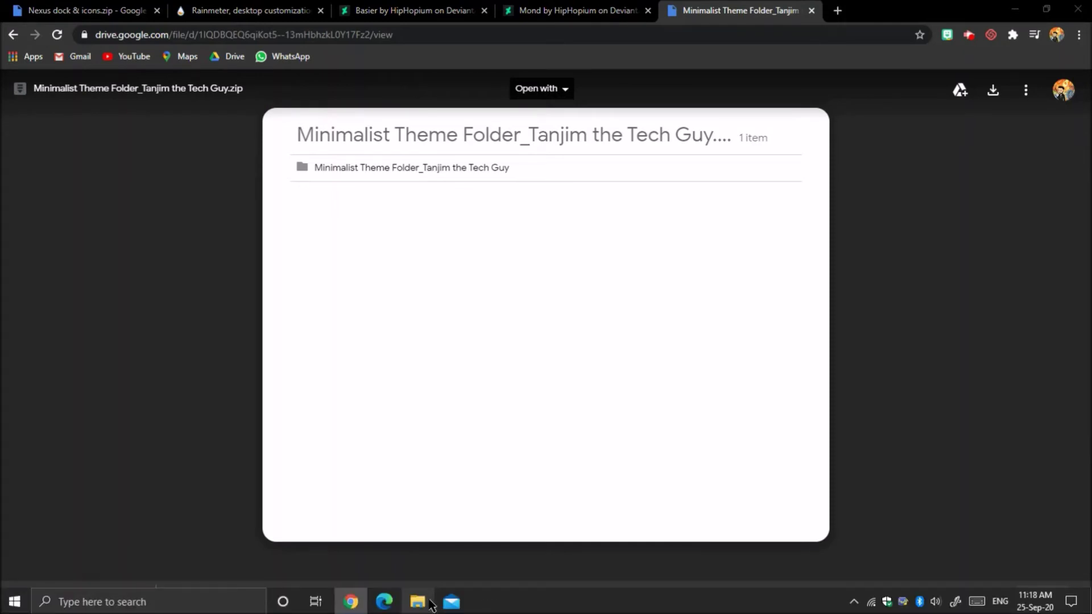
click(428, 603)
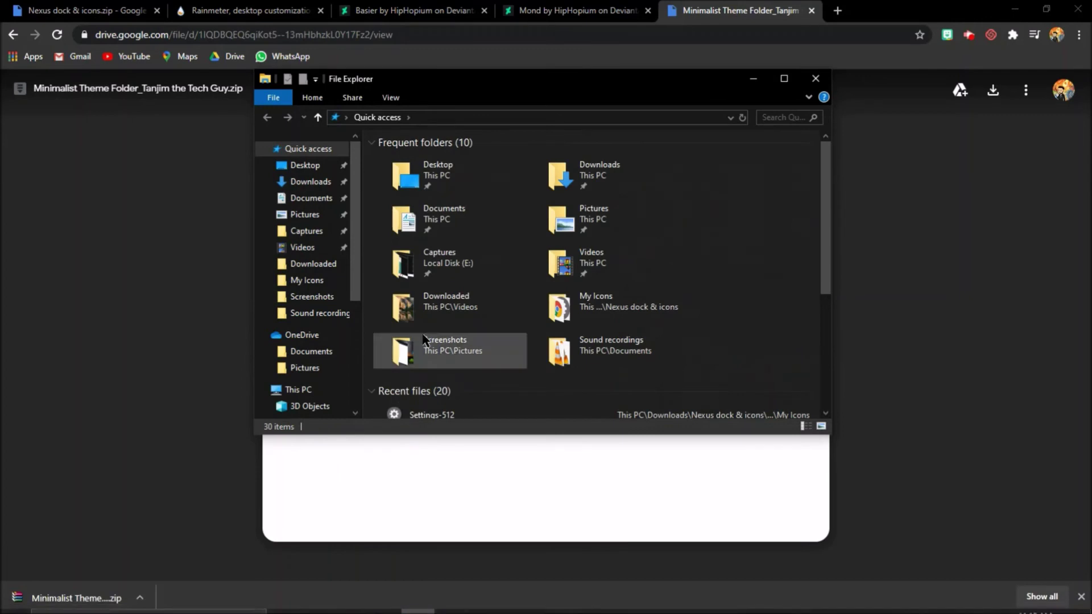
double_click(562, 175)
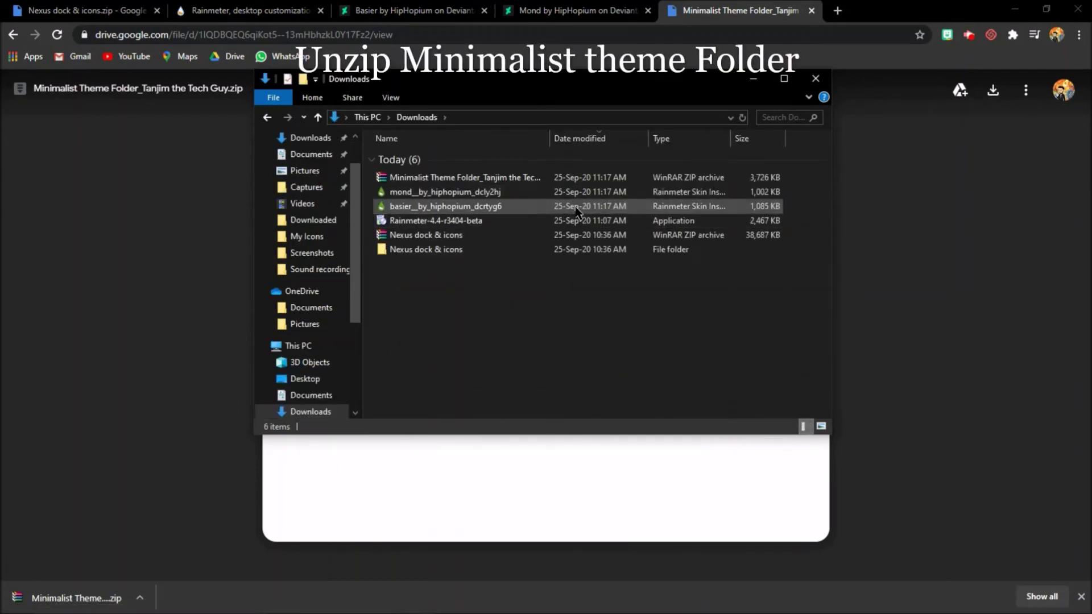
right_click(571, 180)
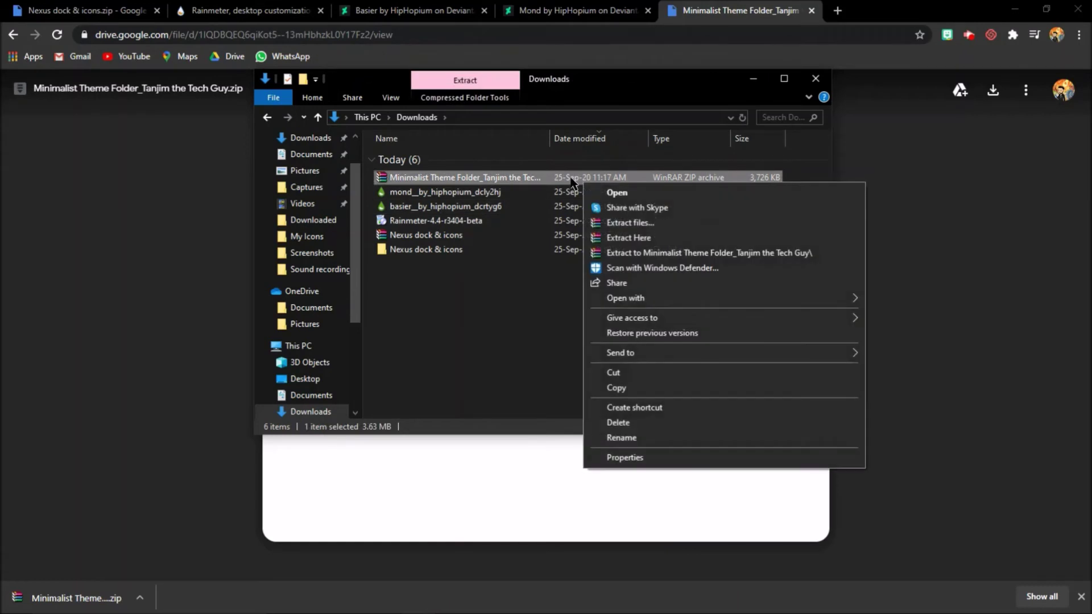
click(604, 256)
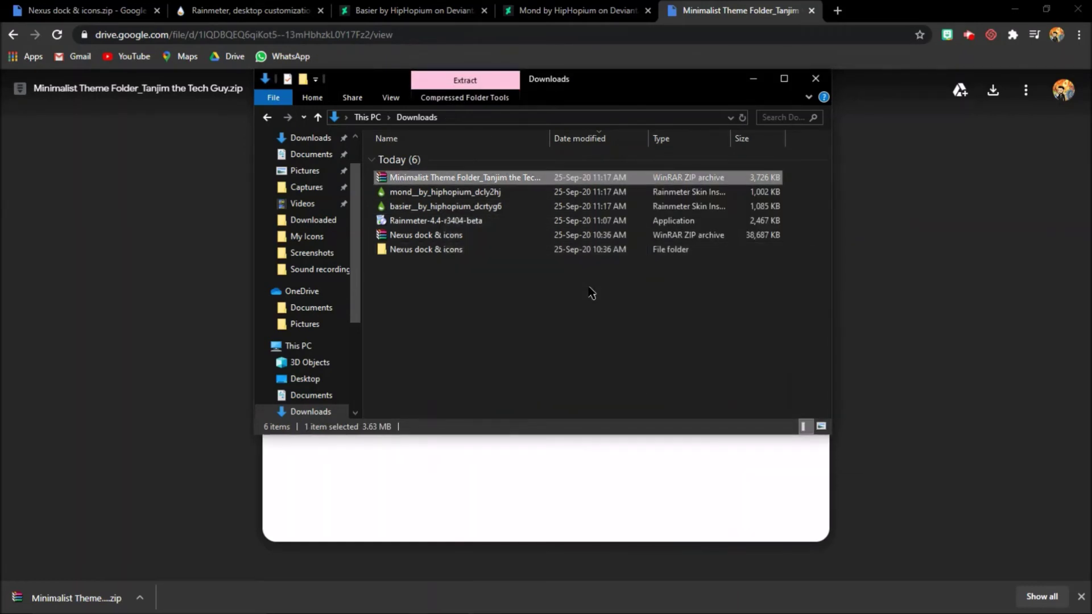
Step: Open the mountain JPG from the extracted Minimalist Theme Folder in Photos, set it as the desktop background and close Photos
double_click(493, 265)
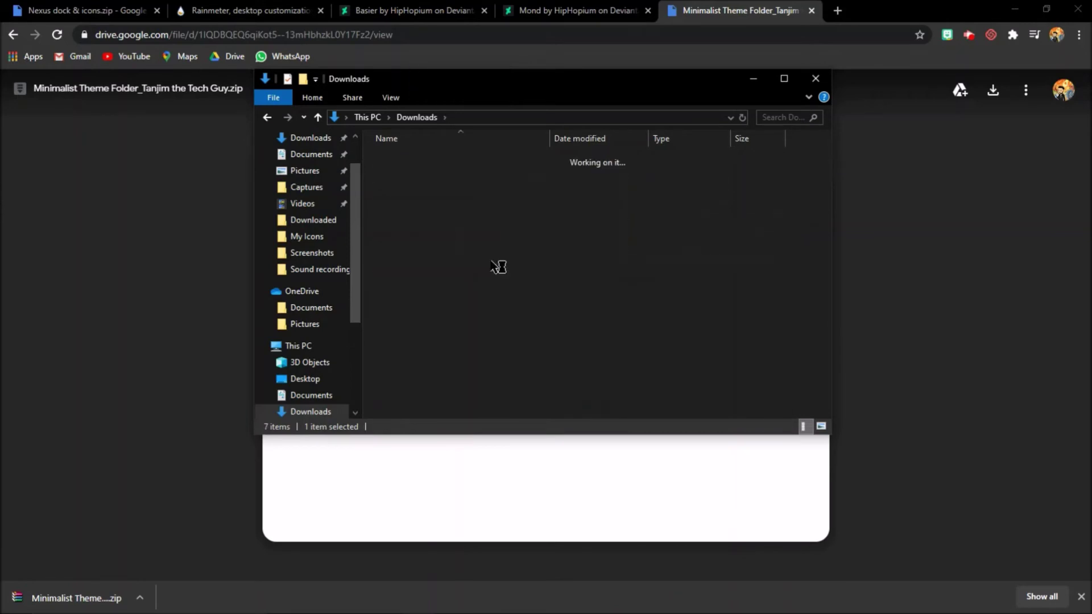
double_click(516, 159)
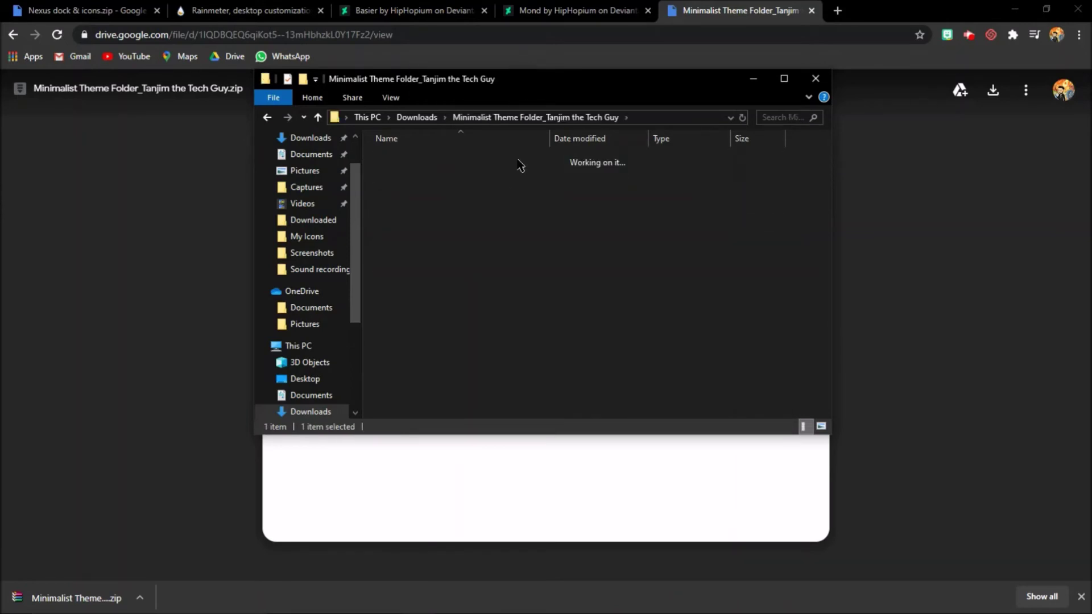
double_click(518, 190)
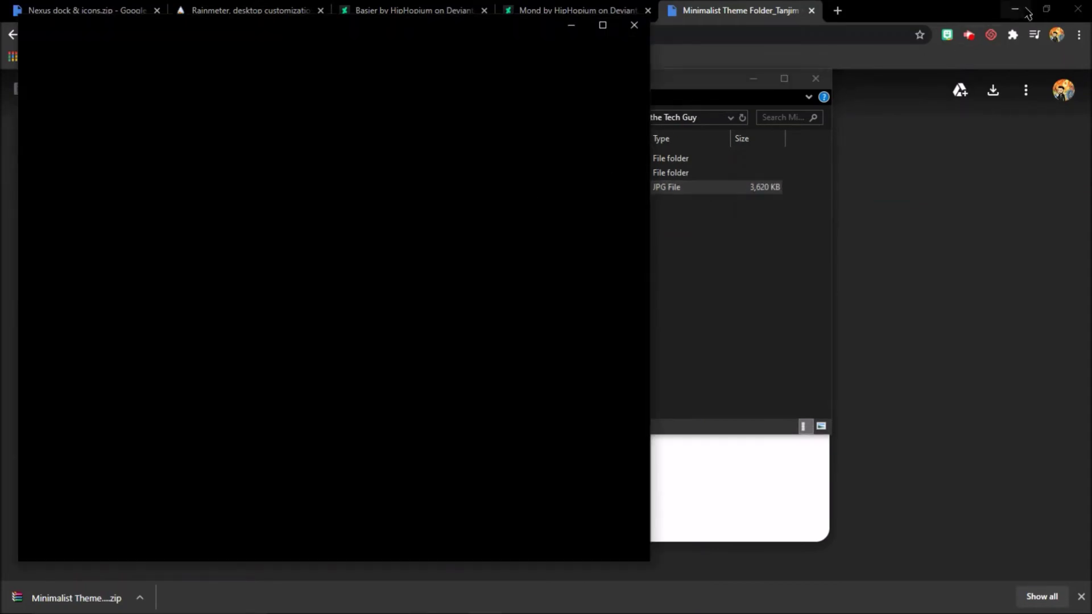
click(1015, 10)
click(755, 81)
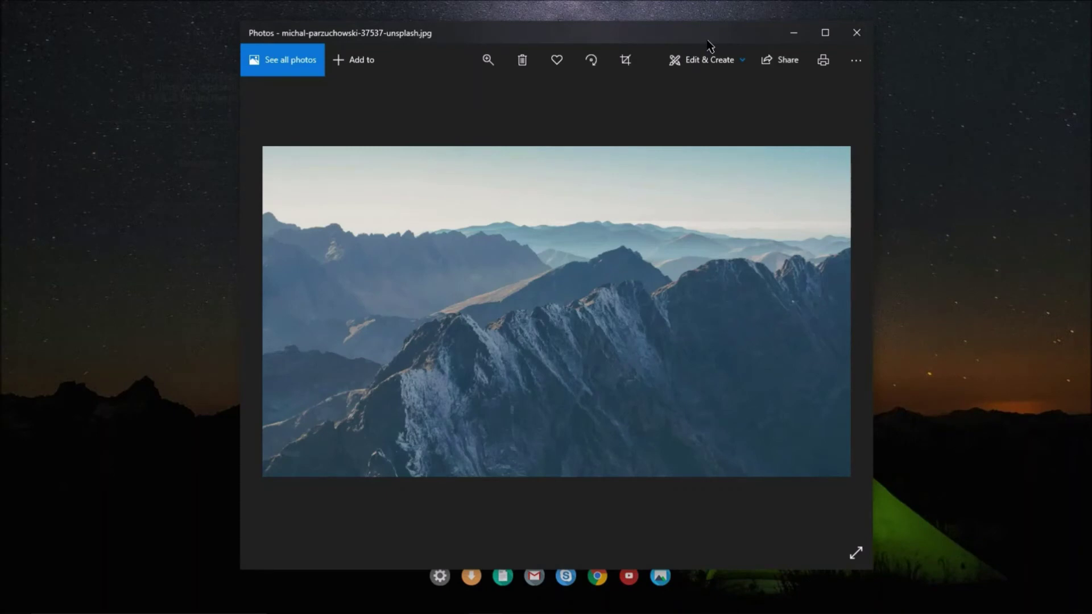
right_click(667, 220)
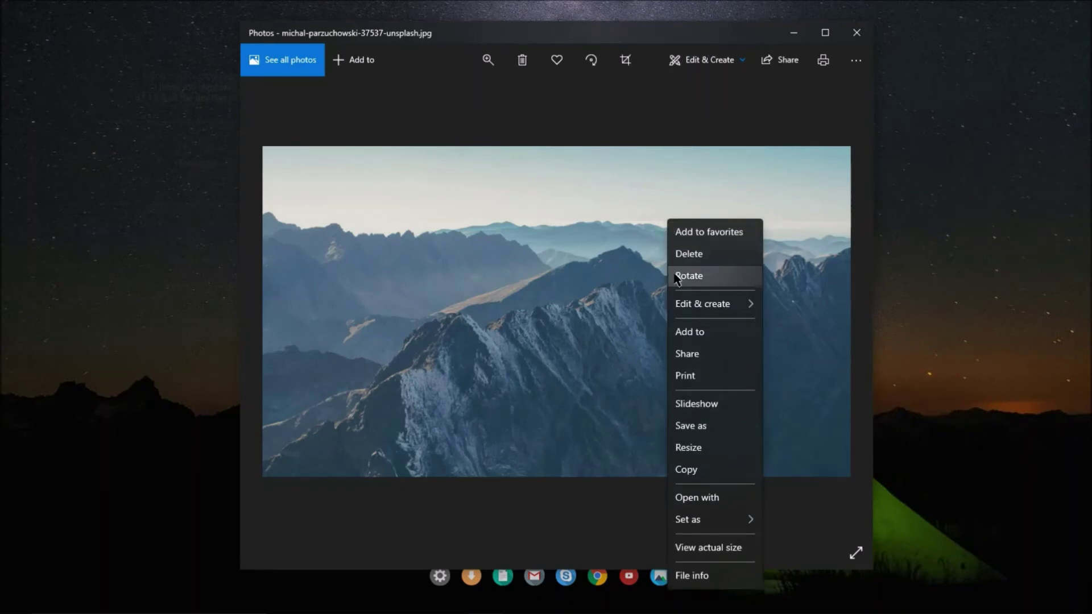
mouse_move(749, 517)
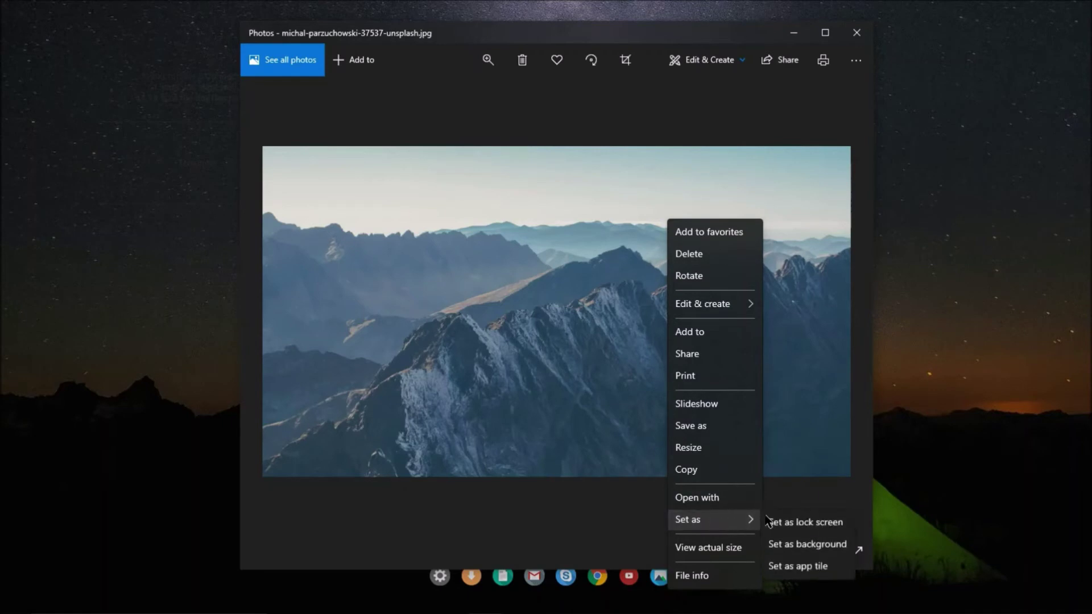
click(794, 545)
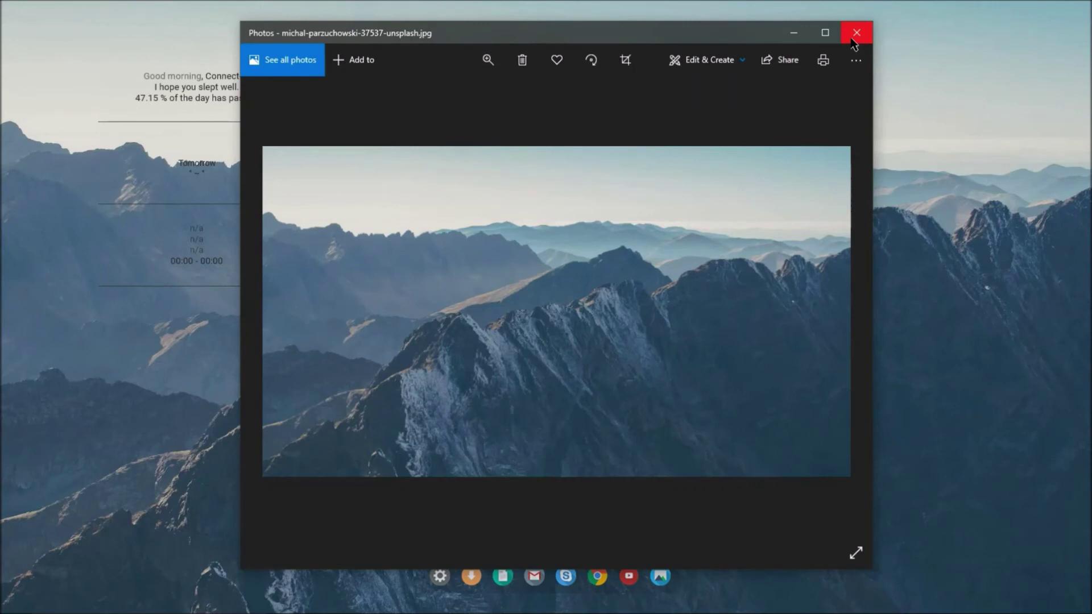
click(855, 35)
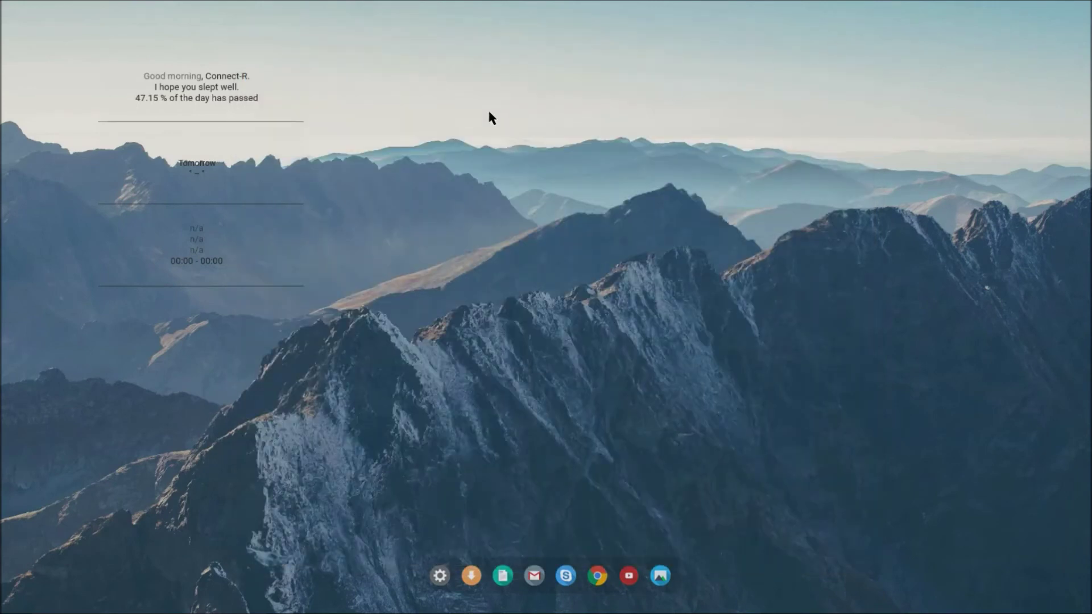
Step: Unload the Basier Info skin from the desktop
right_click(256, 127)
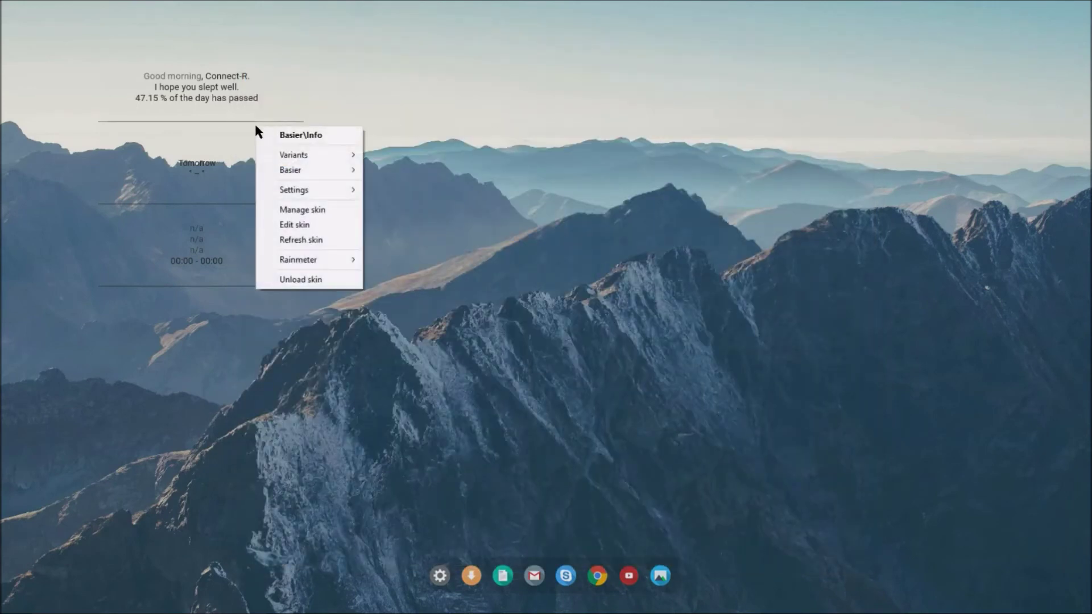
click(302, 279)
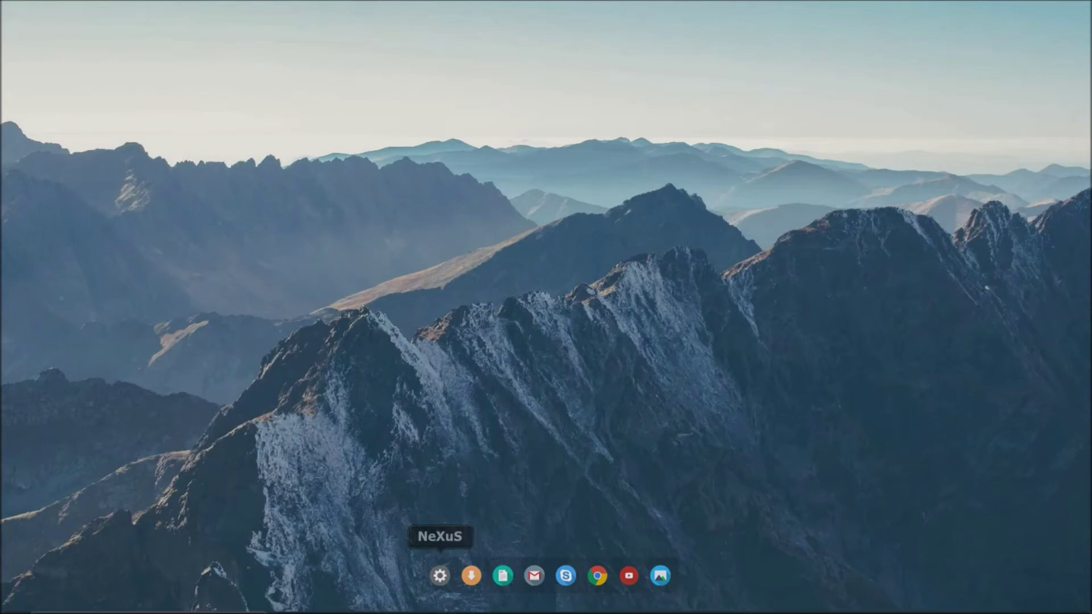
Step: Copy the Spotify info and Visualizer folders from the theme folder into Documents\Rainmeter\Skins, and close File Explorer
click(415, 606)
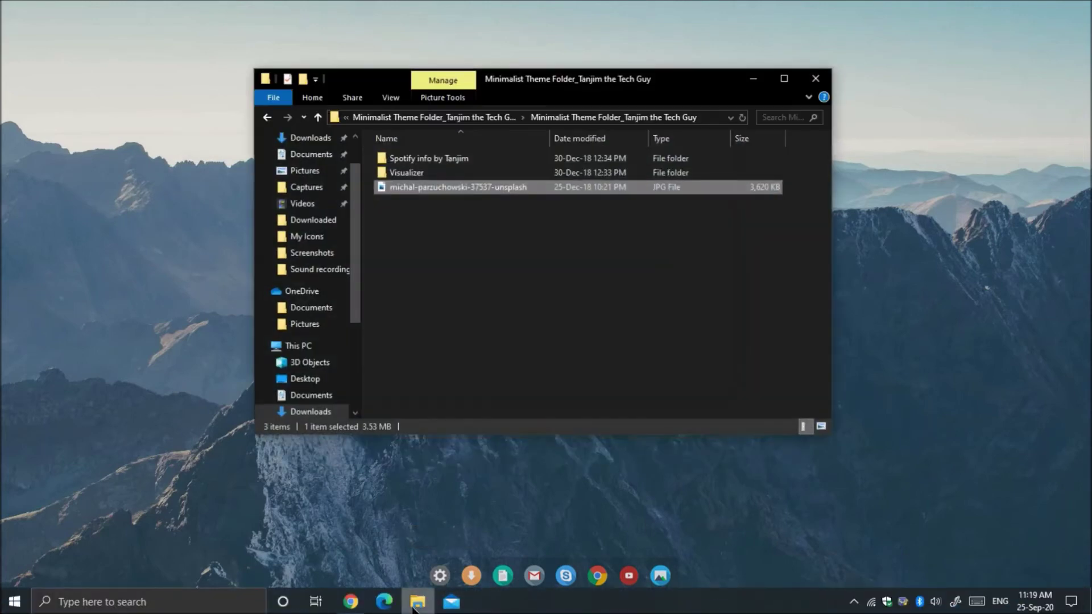
drag(371, 160, 409, 177)
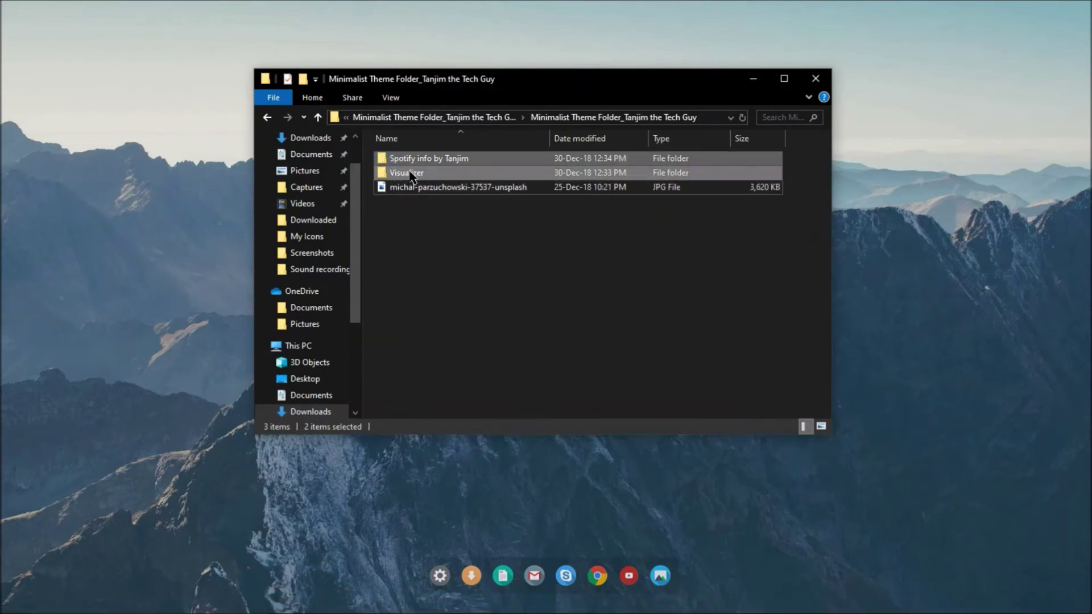
right_click(412, 177)
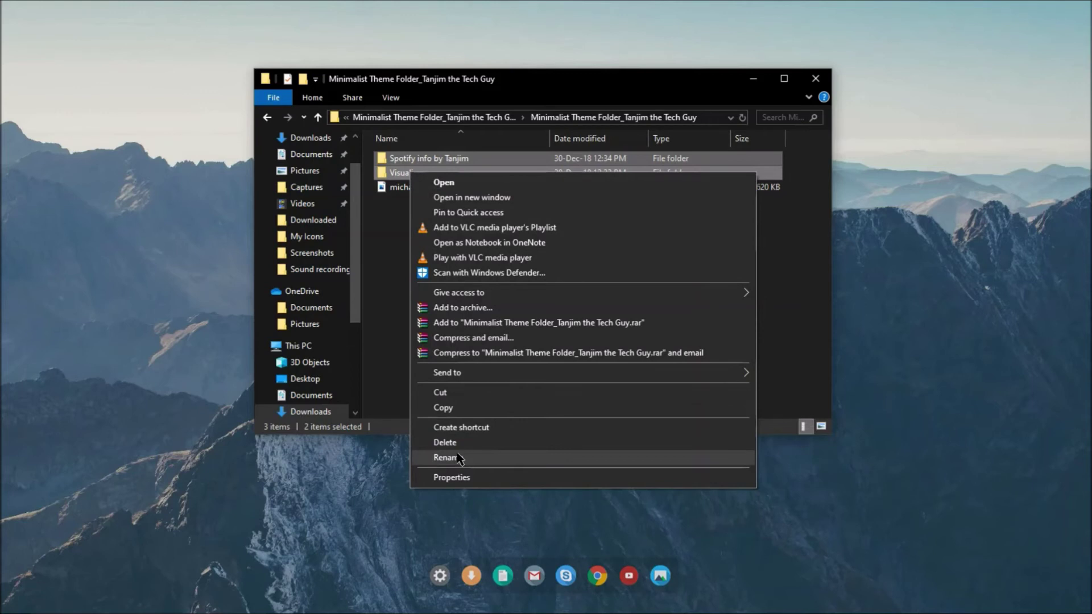
click(465, 408)
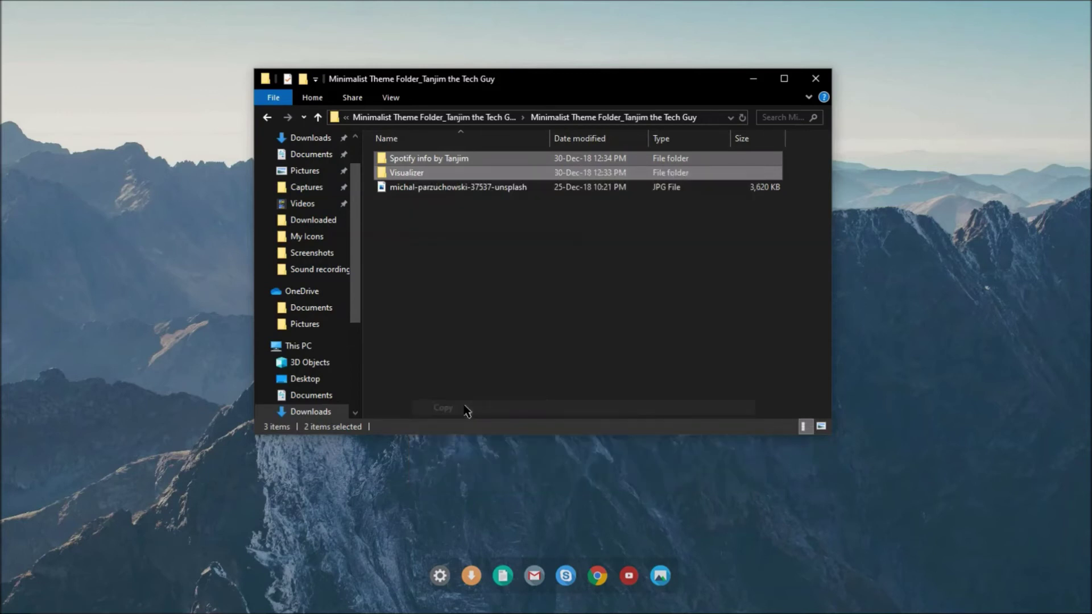
click(306, 162)
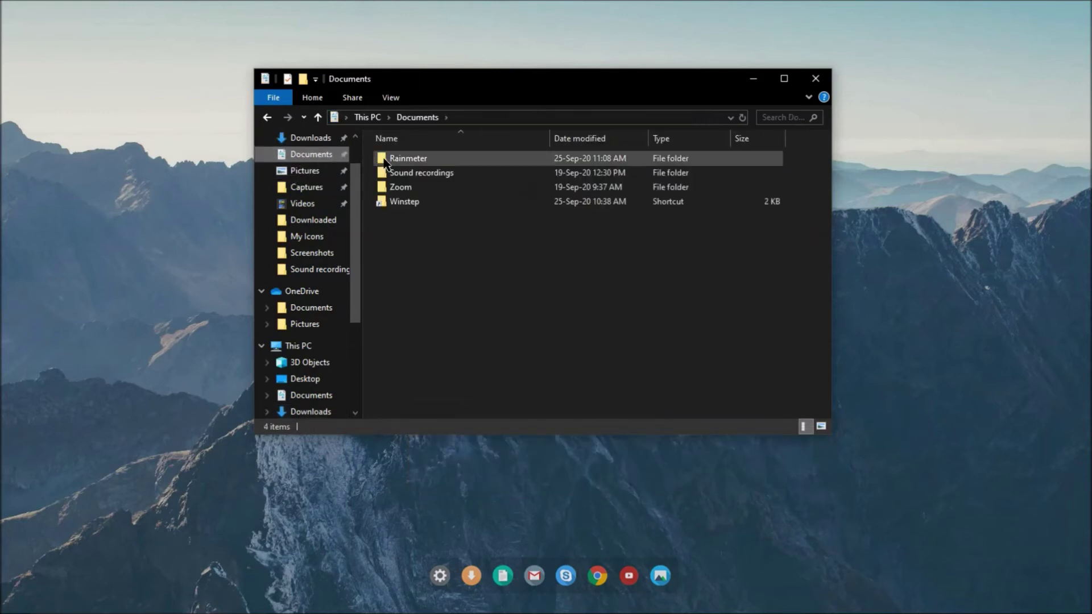
double_click(391, 159)
double_click(394, 161)
right_click(409, 239)
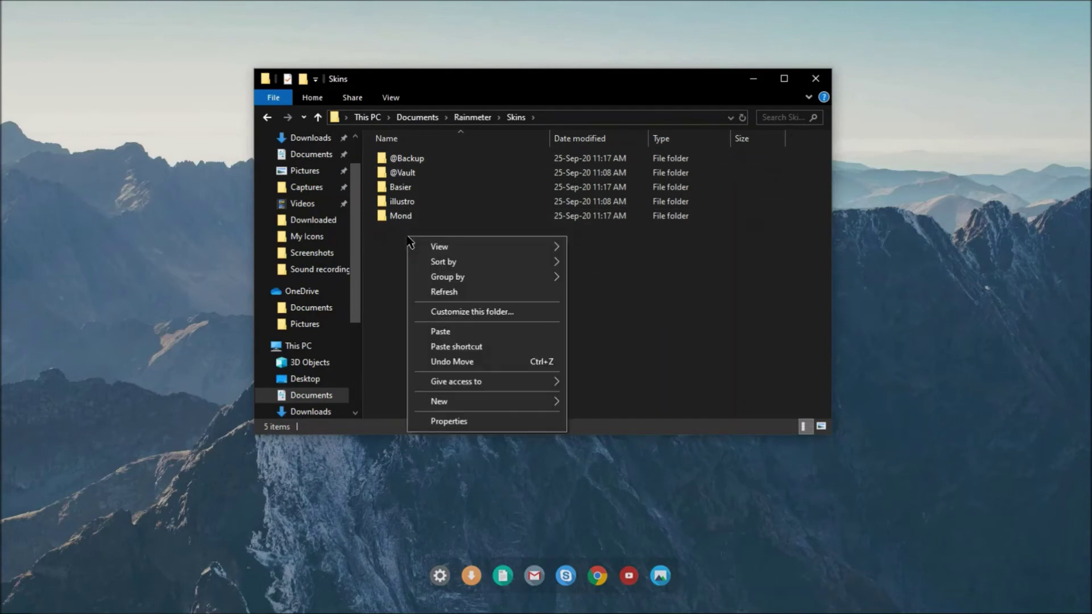
click(454, 335)
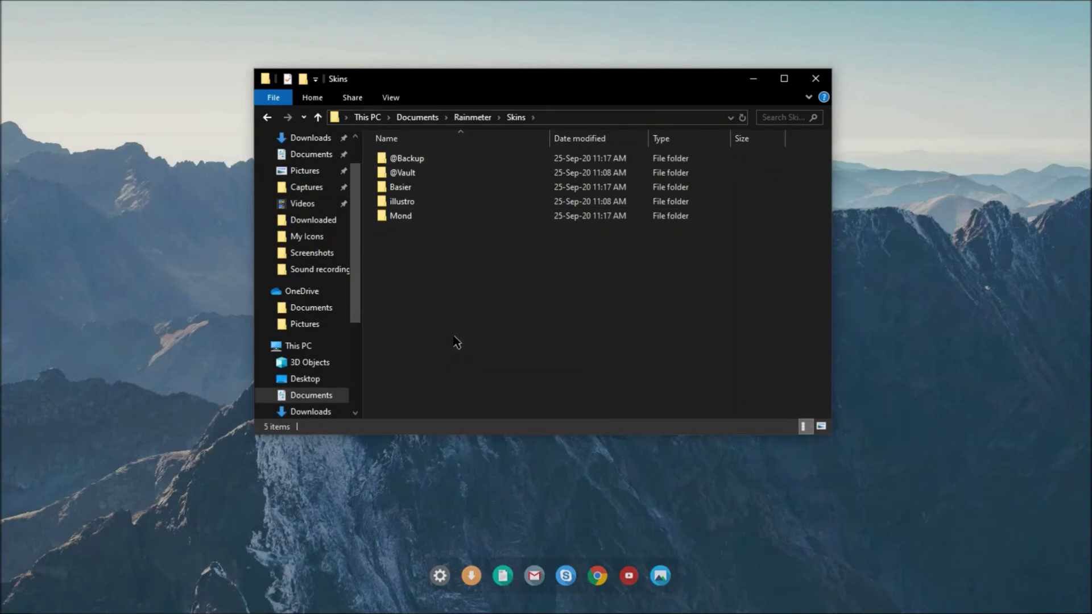
click(816, 78)
Step: Open the Rainmeter manager and refresh all skins to include the newly copied folders
click(855, 602)
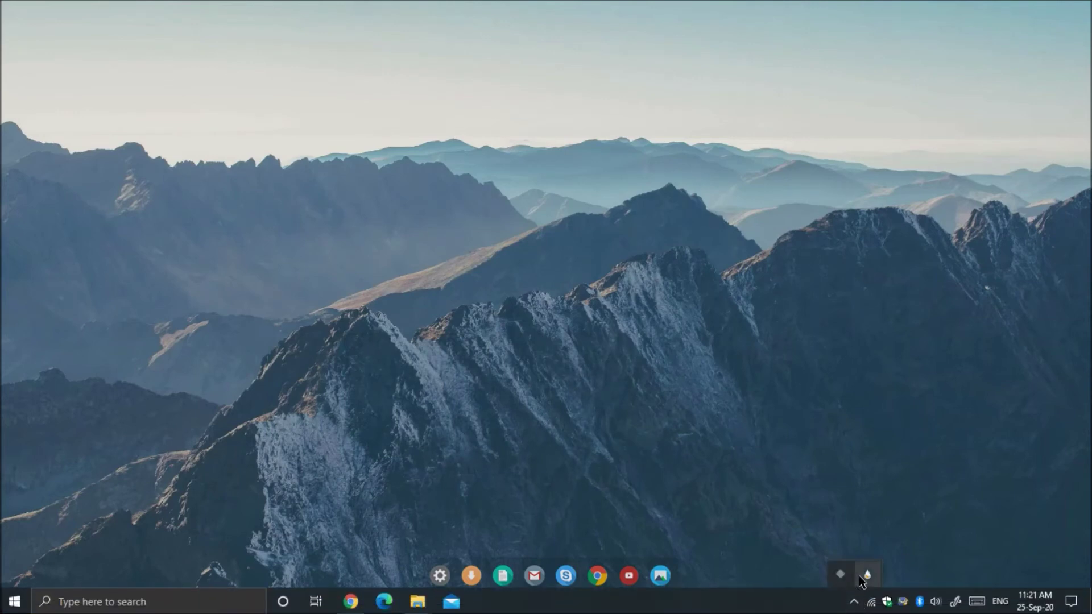
double_click(867, 575)
click(319, 481)
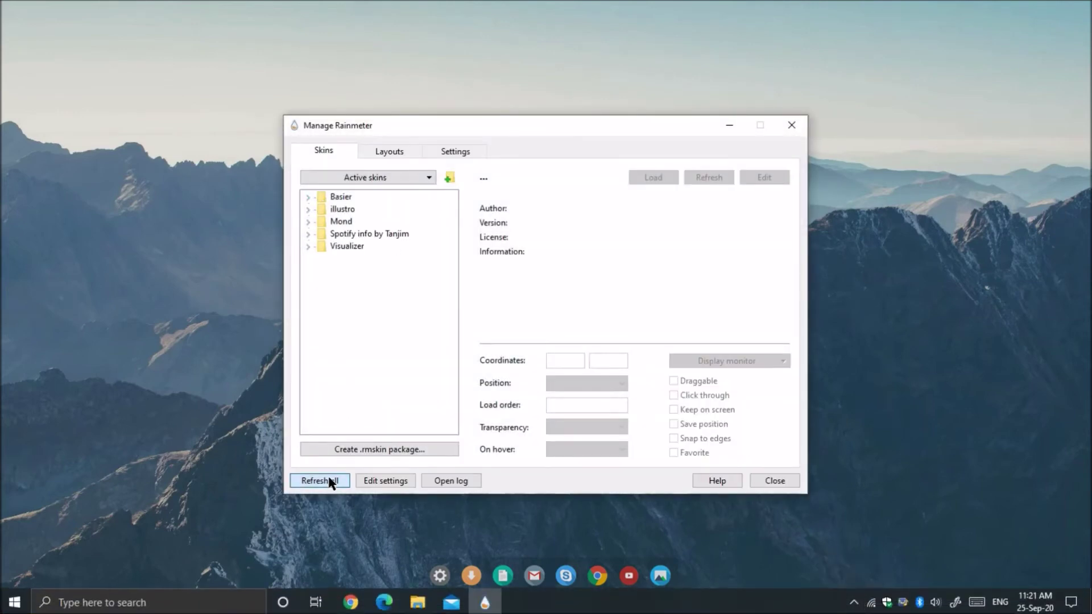
Step: Load the Basier Date.ini skin onto the desktop and minimize the Rainmeter manager
click(308, 197)
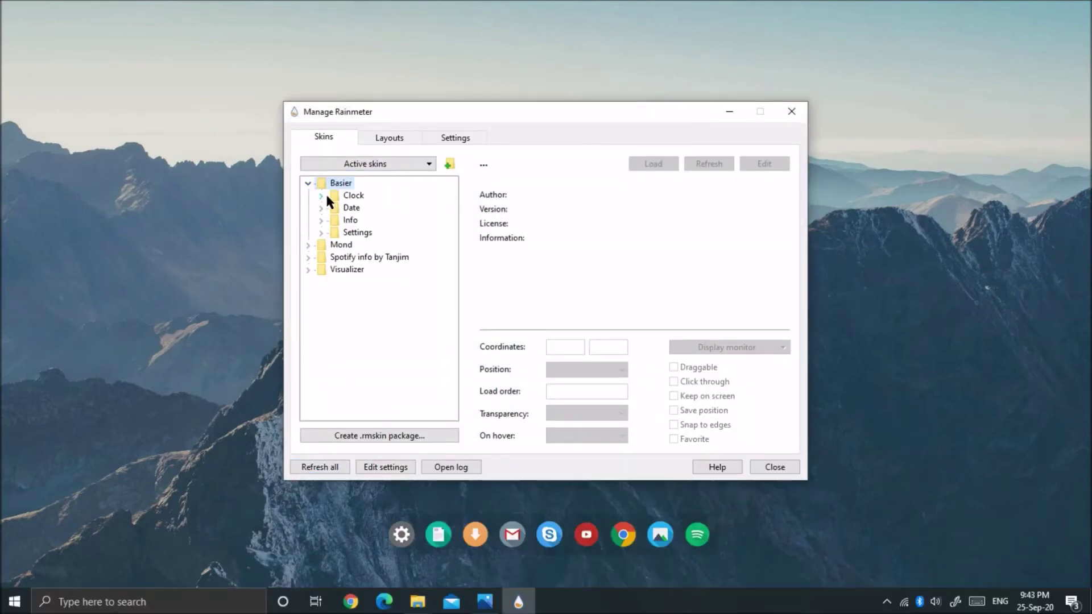
click(320, 207)
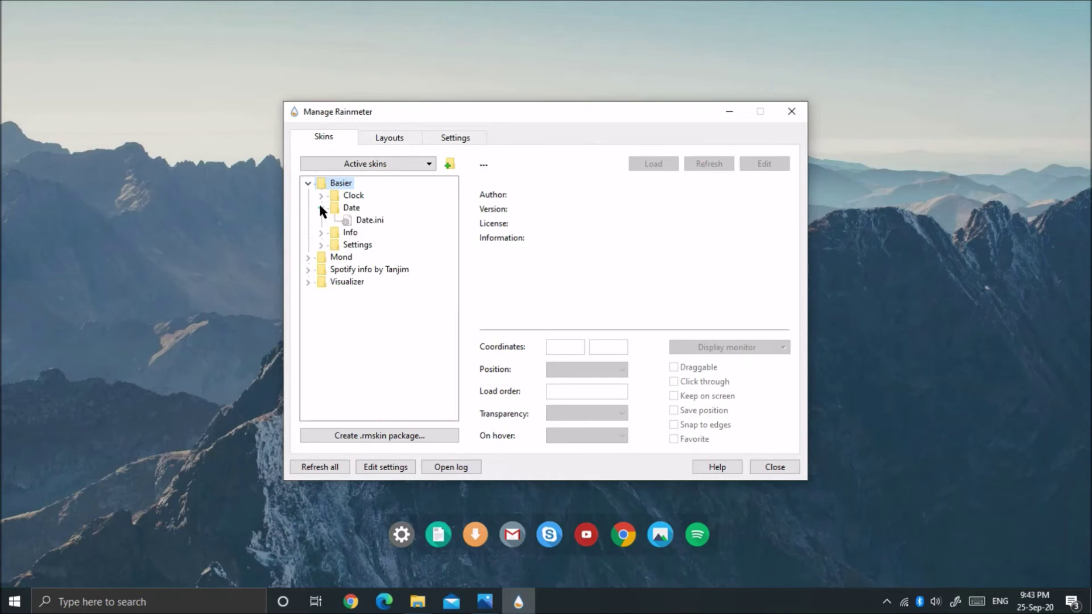
click(359, 221)
click(639, 165)
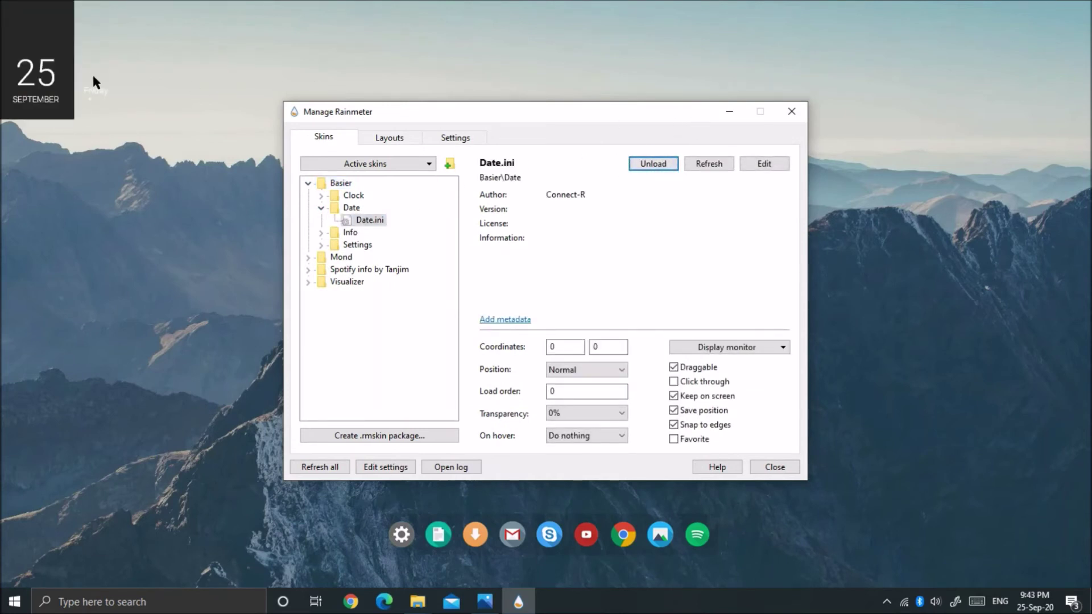
click(728, 111)
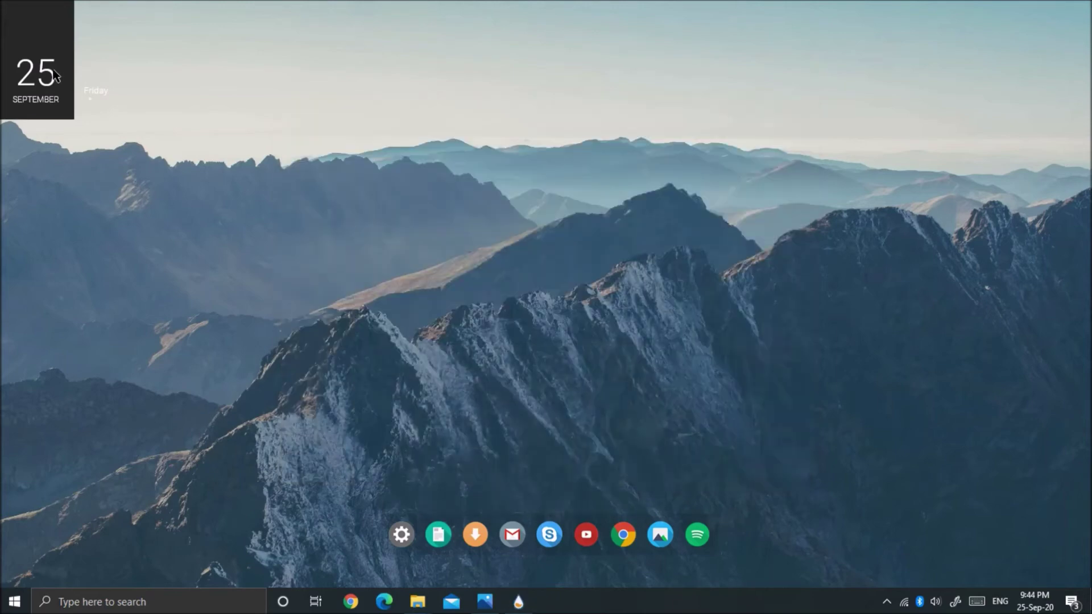
Step: Open the Date skin's code for editing and set the MeterBackg rectangle's height multiplier to 386 in the Shape line
right_click(55, 72)
click(97, 169)
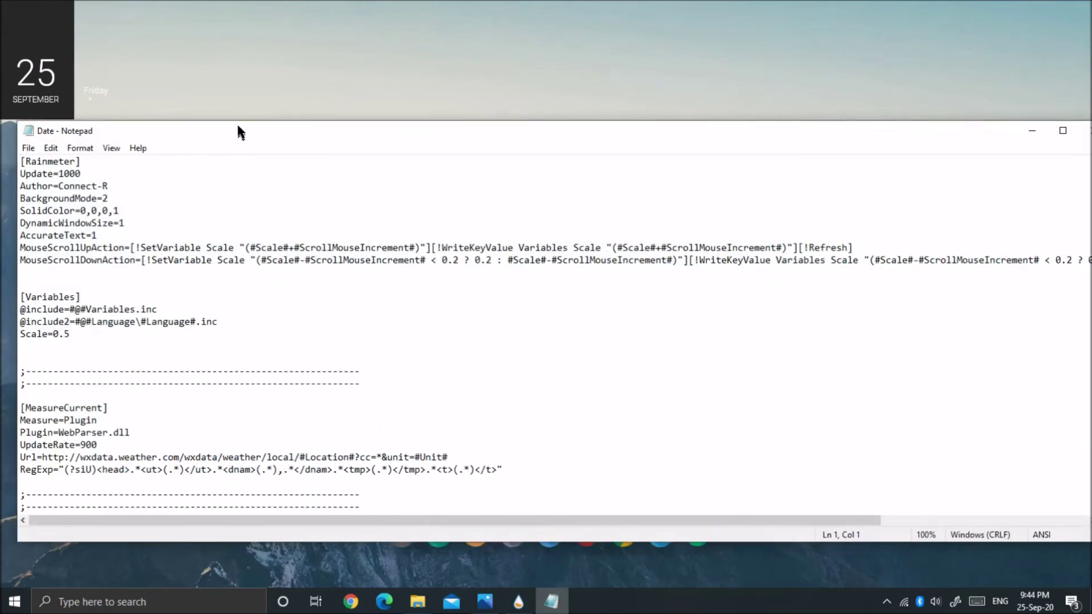
drag(238, 131, 225, 15)
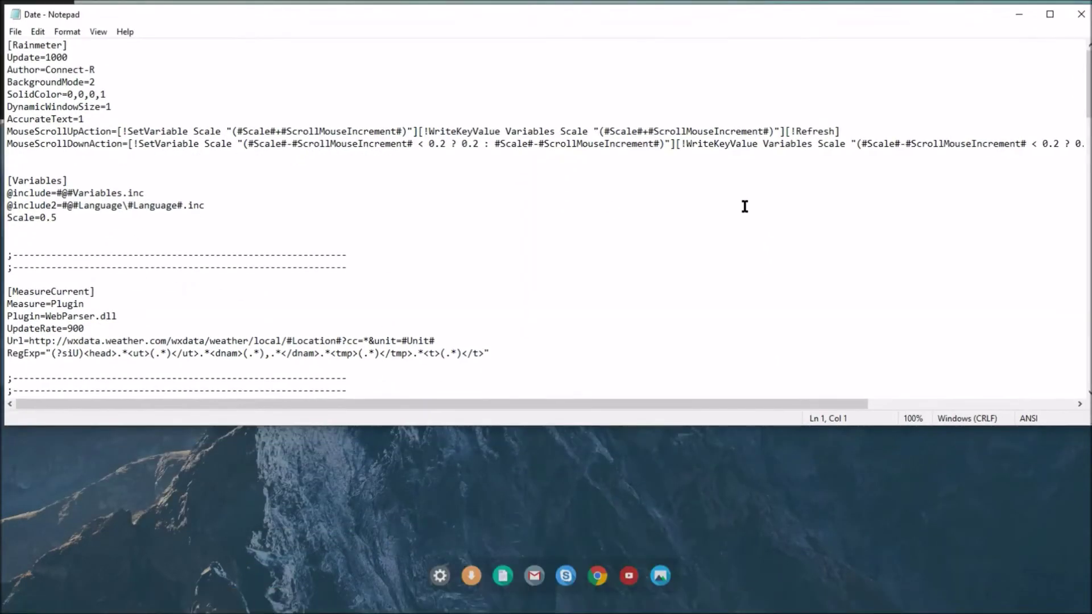
scroll(1084, 125, down, 6)
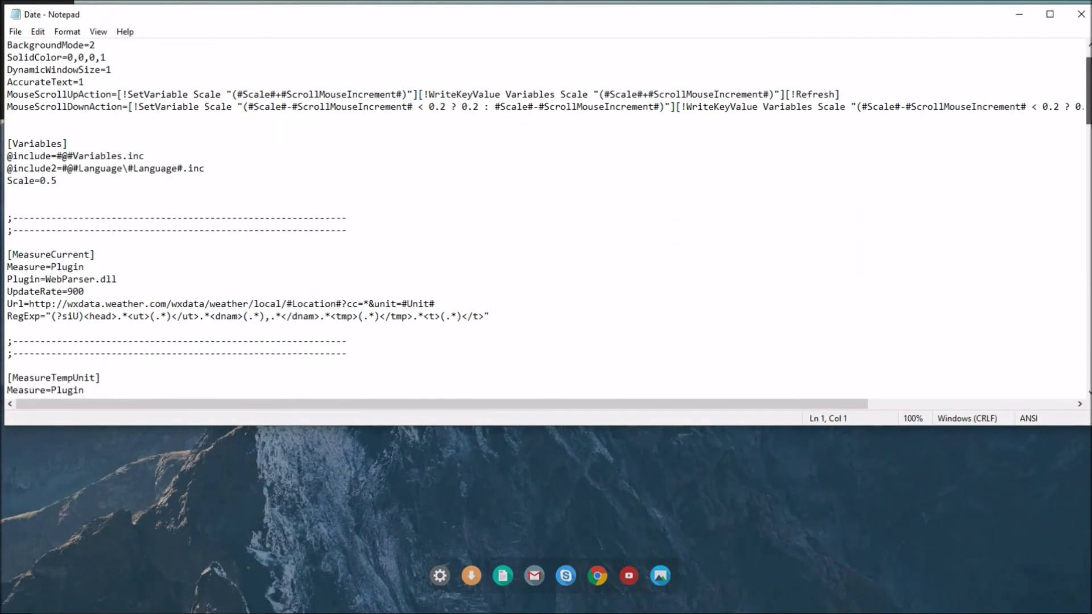
scroll(549, 218, down, 9)
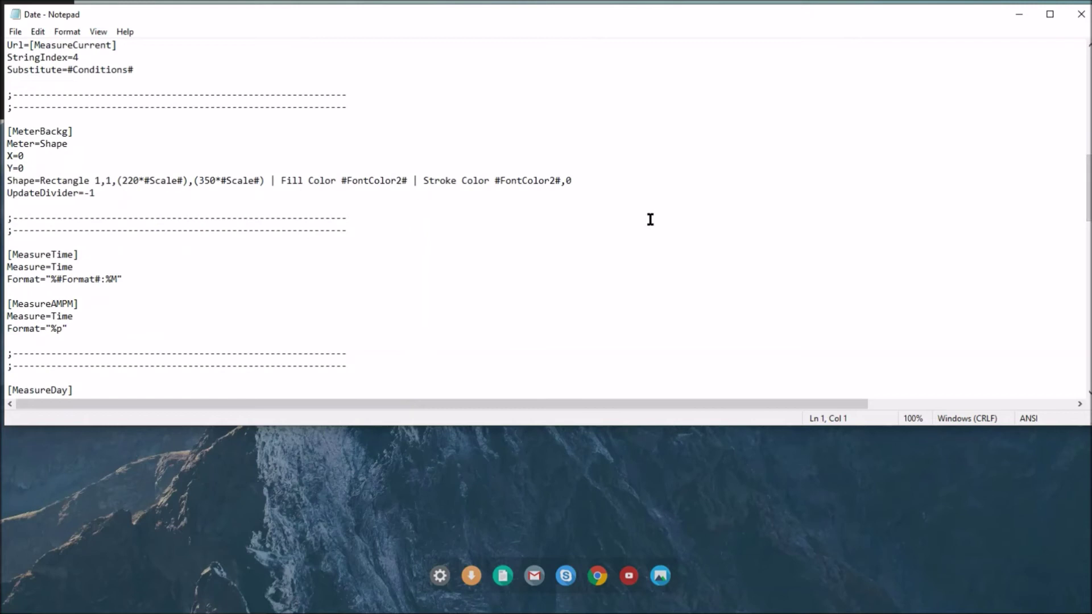
drag(215, 181, 210, 181)
key(BackSpace)
text(86)
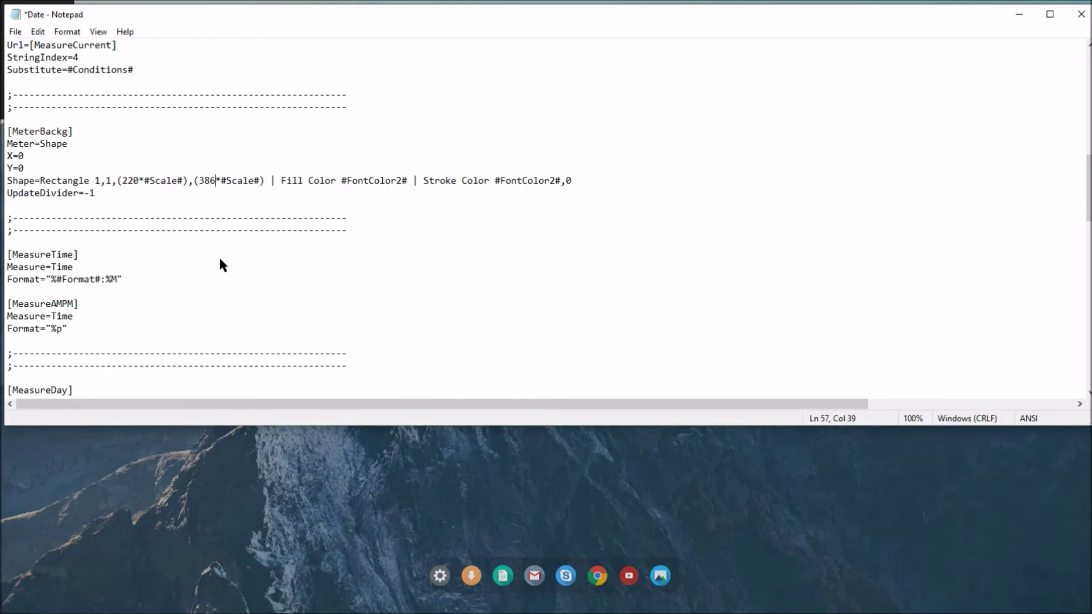
Step: Delete the meter section between MeterMonth and MeterCurrentCond in the Date skin's code and set MeterMonth's font size multiplier to 20
drag(1088, 198, 1088, 328)
drag(12, 243, 80, 364)
key(Delete)
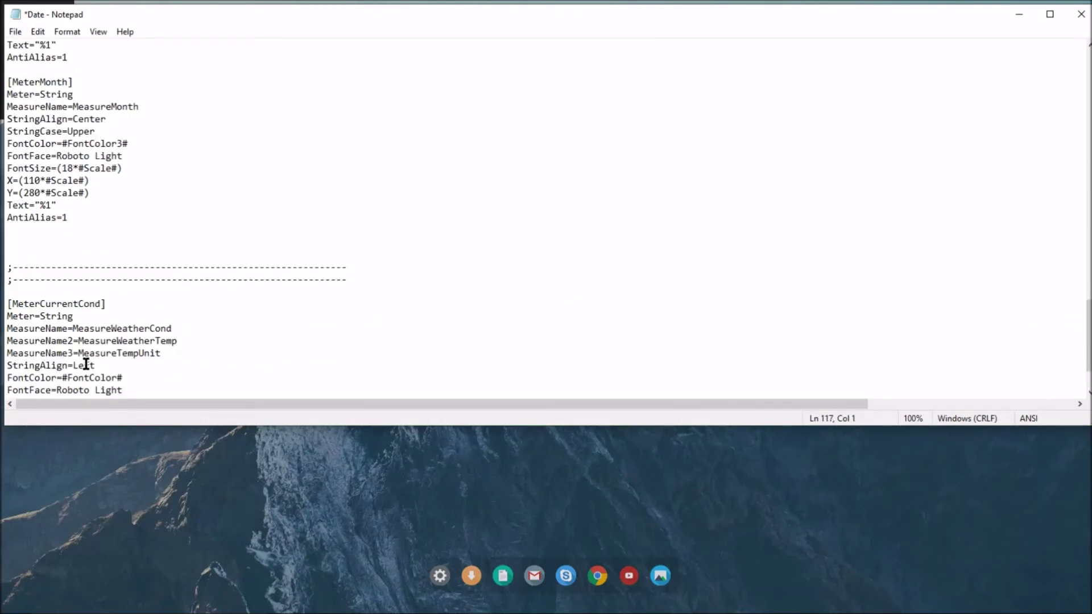
drag(60, 167, 69, 170)
text(20)
Step: Set MeterCurrentCond's font size multiplier to 28 and its Y multiplier to 275, and save the Date file
scroll(74, 170, down, 2)
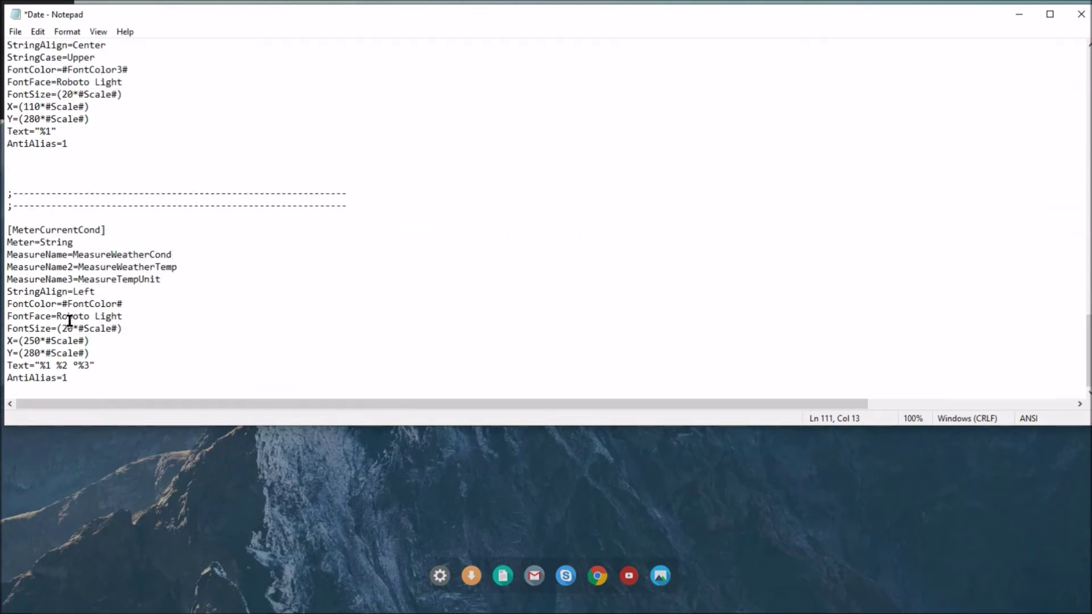
drag(61, 329, 37, 354)
text(28)
text(275)
click(14, 31)
click(50, 91)
Step: Refresh the Date skin on the desktop and close its code file
drag(695, 19, 847, 49)
right_click(44, 74)
click(63, 192)
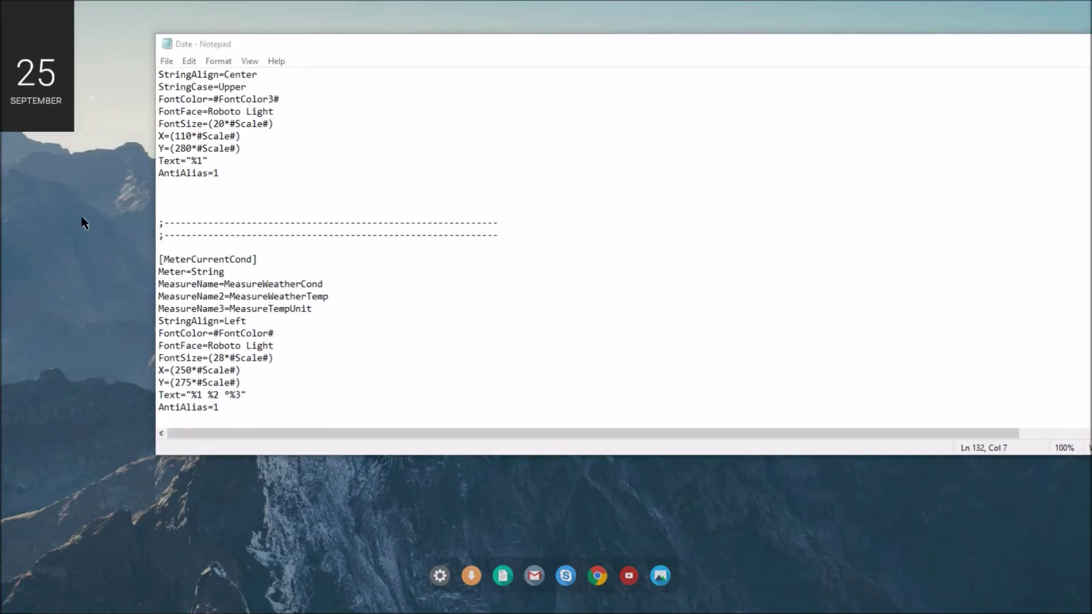
drag(587, 46, 422, 64)
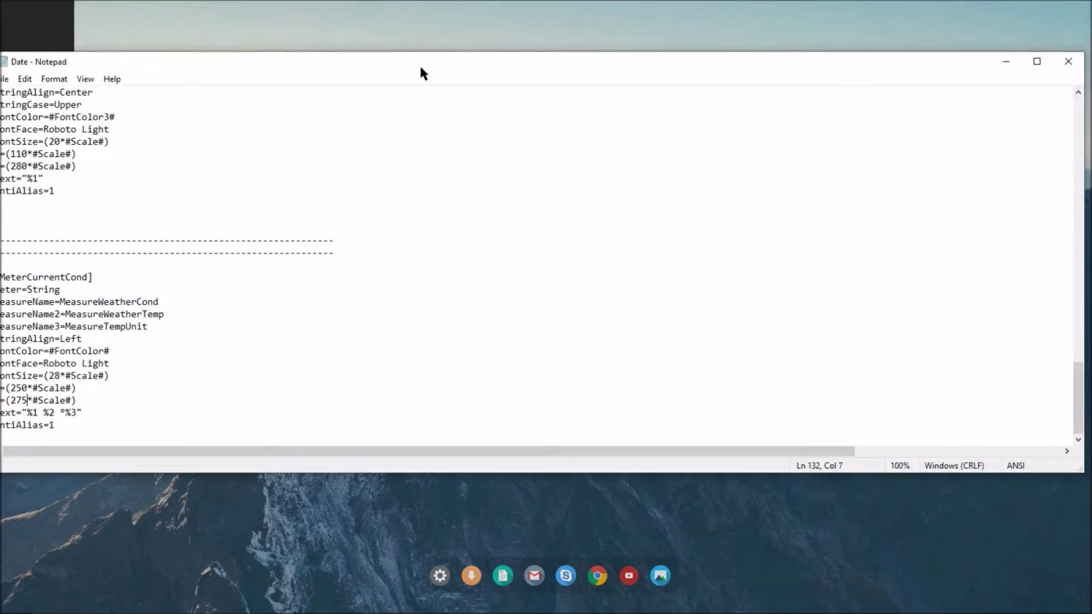
click(1051, 61)
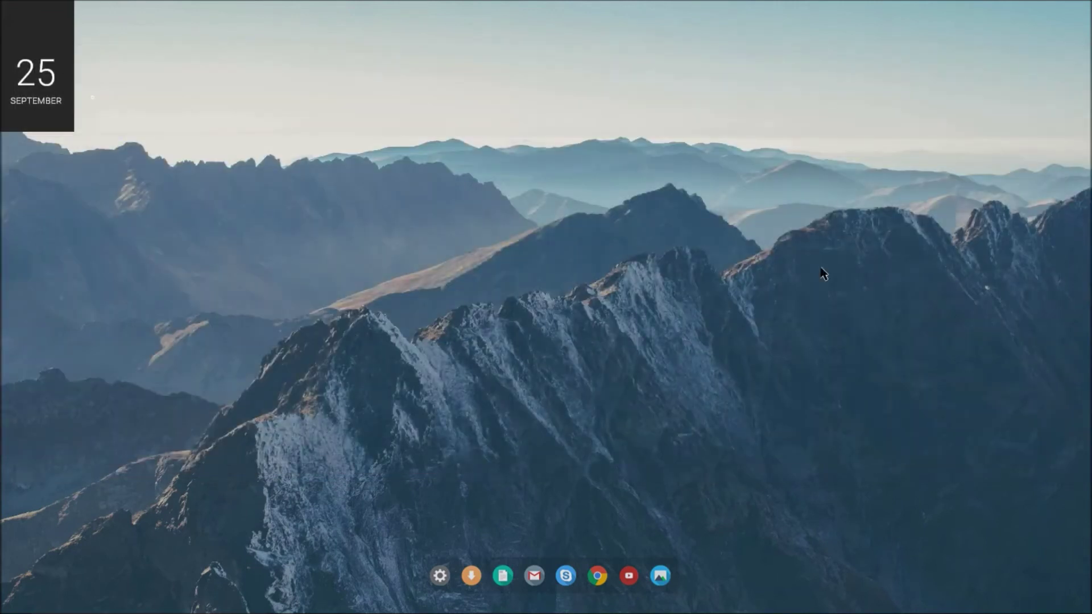
Step: Load the Basier Settings.ini skin from the Rainmeter manager and move its settings panel to the middle of the desktop
mouse_move(495, 613)
click(854, 601)
click(867, 575)
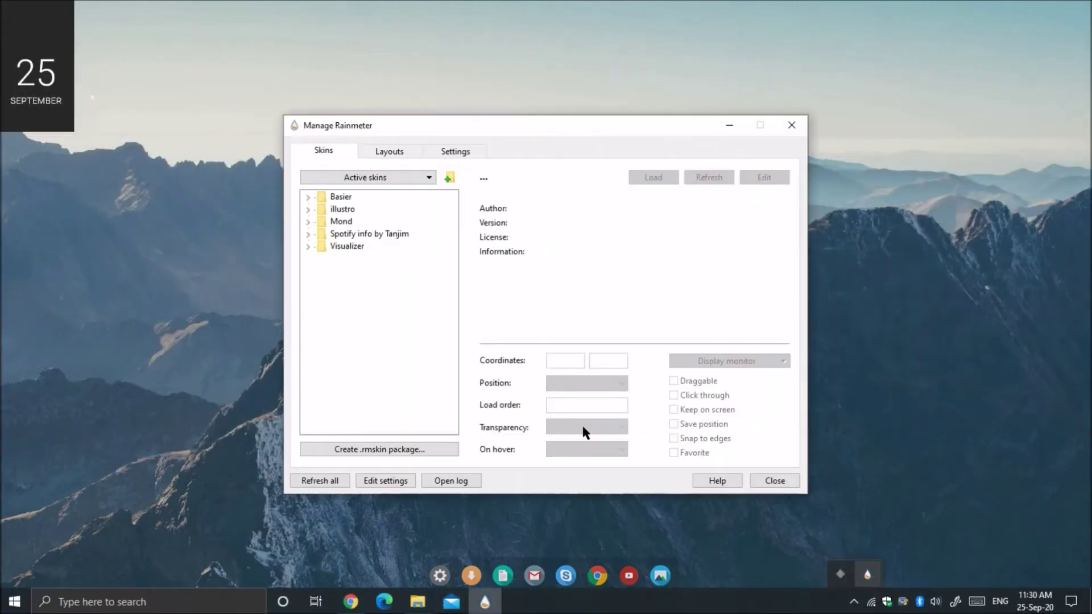
click(307, 197)
click(322, 245)
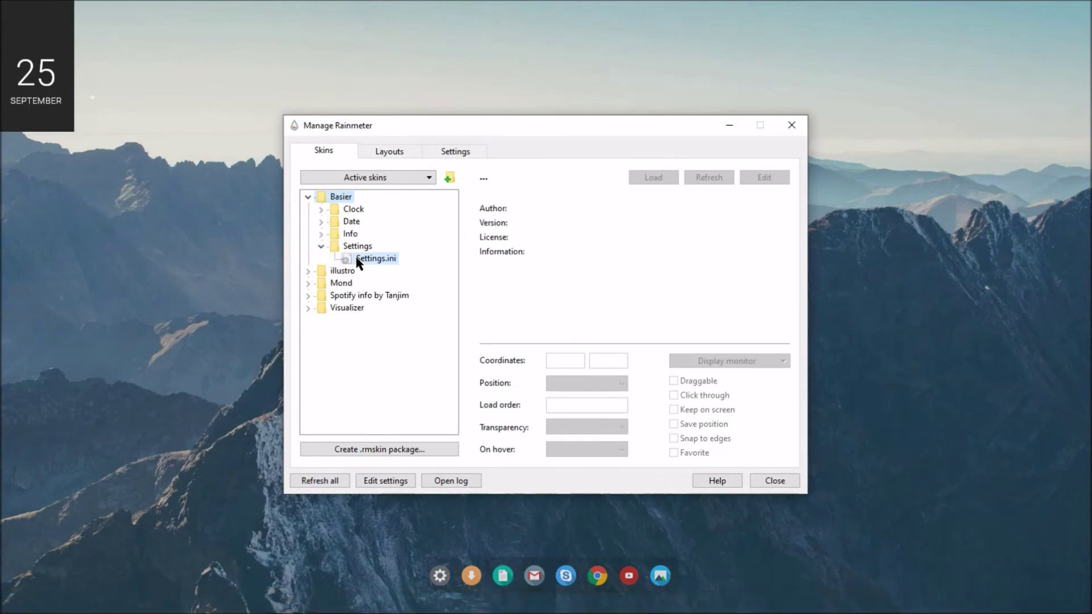
click(374, 259)
click(653, 178)
drag(671, 124, 896, 68)
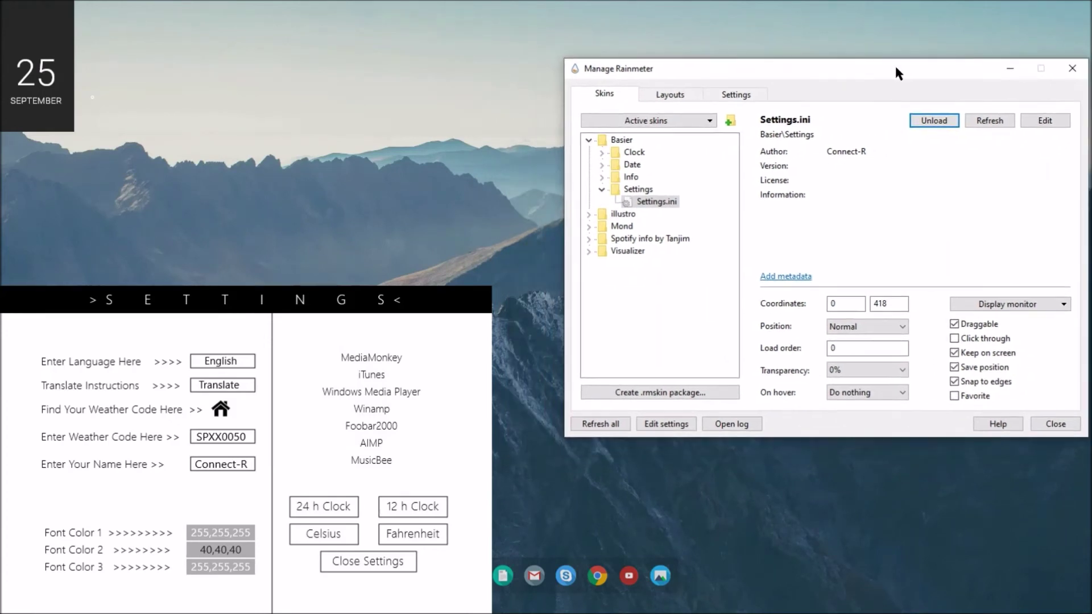
drag(385, 296, 648, 143)
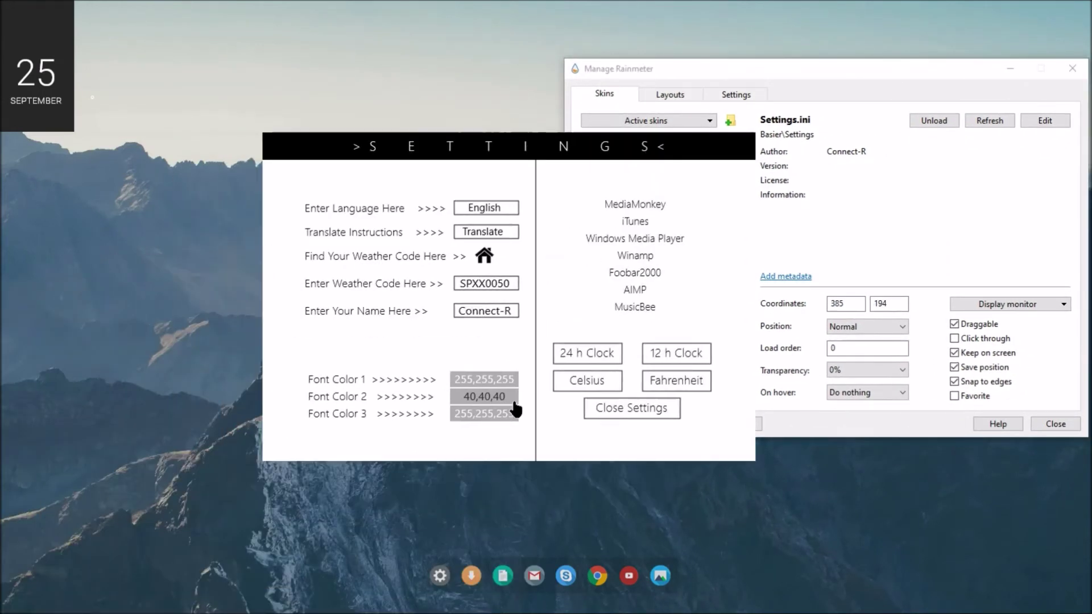
drag(470, 398, 511, 401)
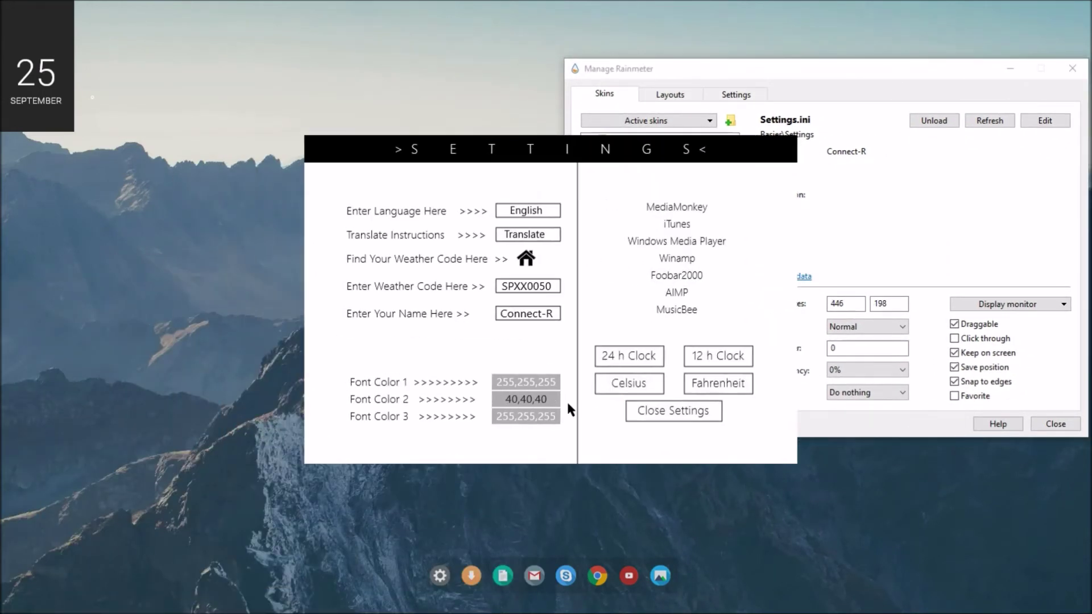
Step: Set Font Color 2 in the Basier settings to RGB 122,154,165 and close the settings panel
click(558, 400)
double_click(472, 416)
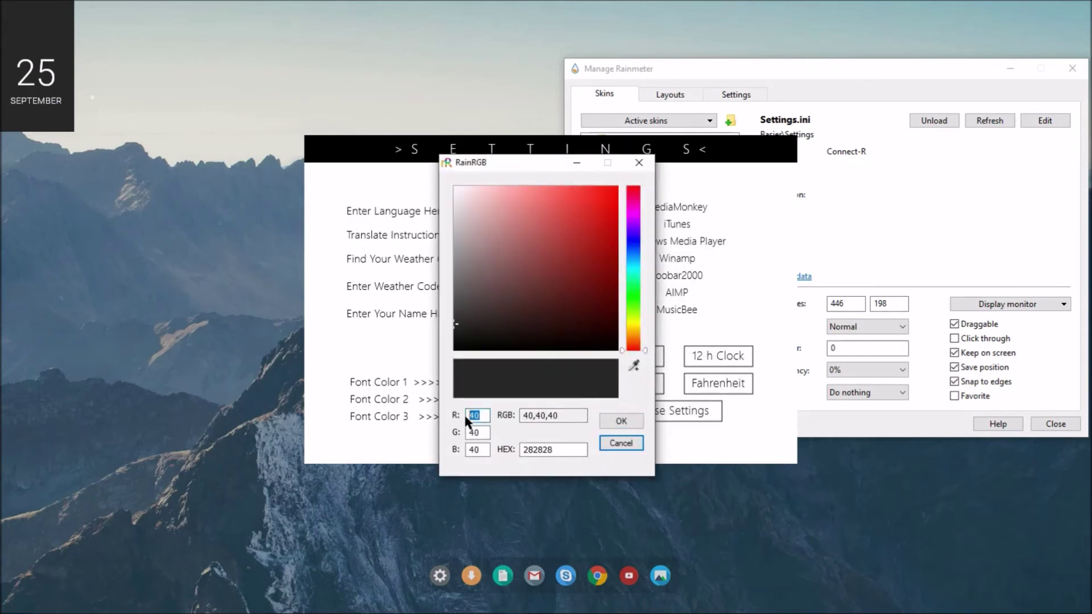
text(1)
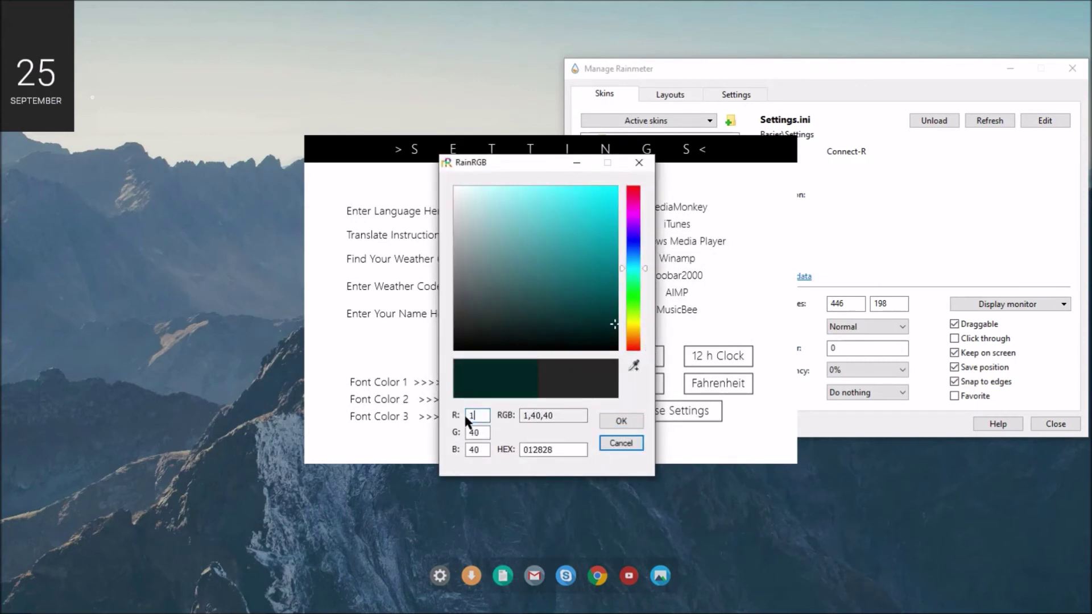
text(22)
double_click(467, 432)
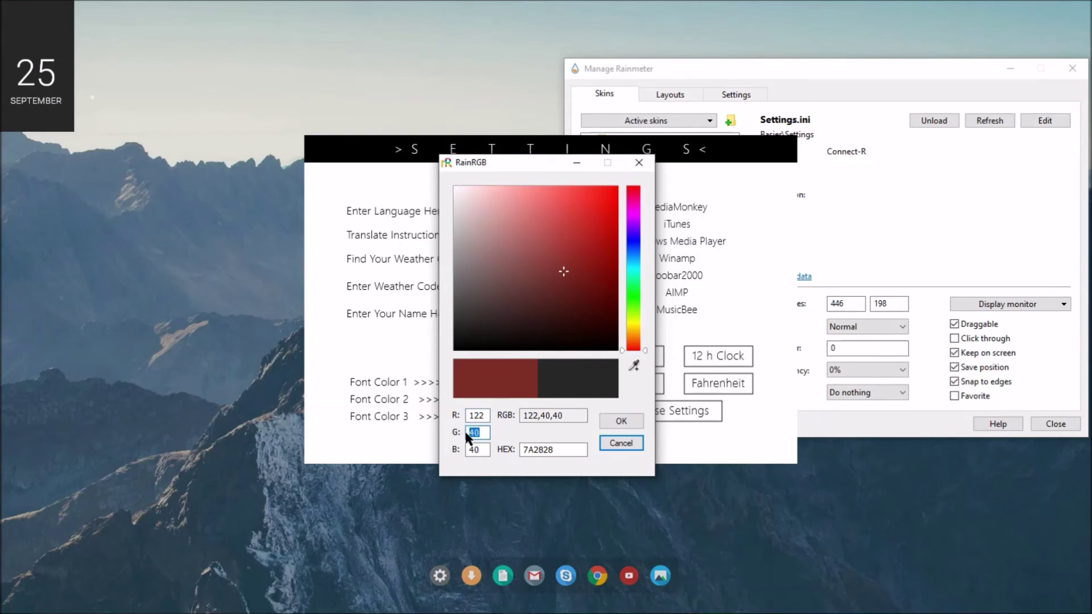
text(154)
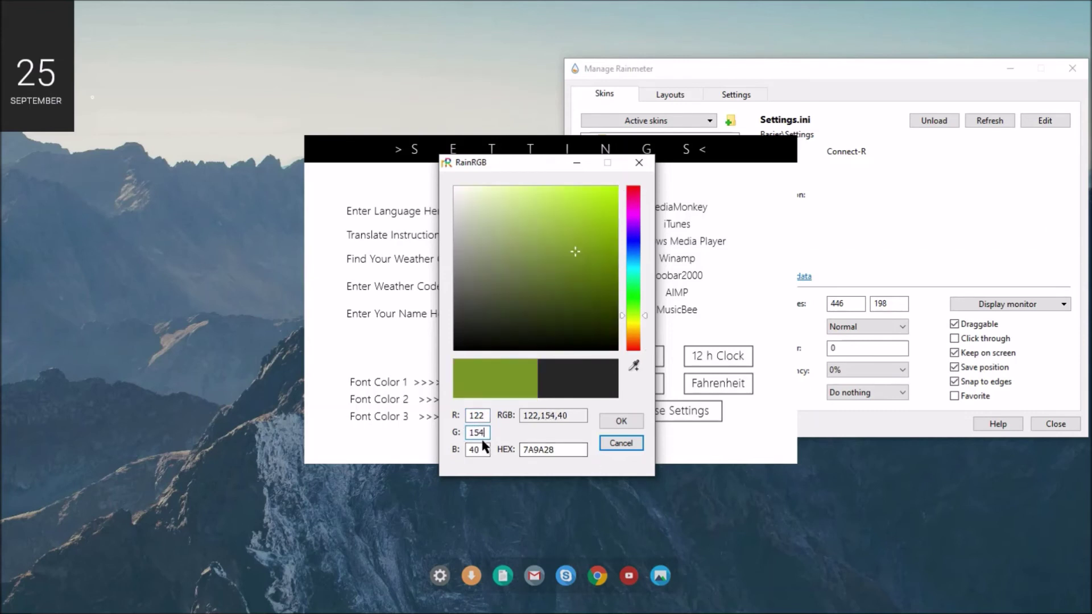
double_click(467, 449)
text(165)
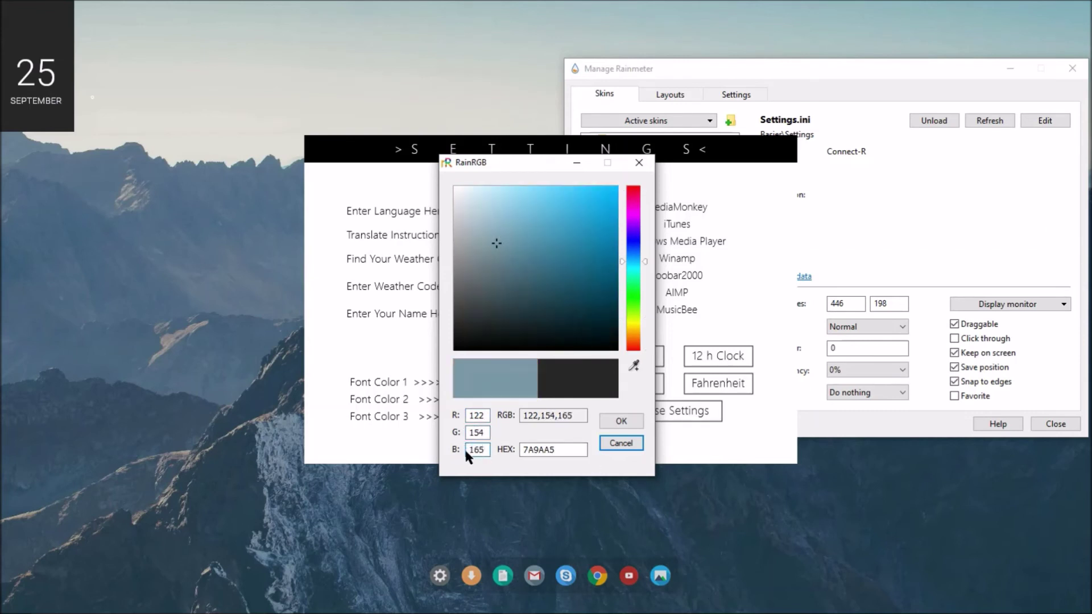
click(622, 422)
click(640, 162)
click(541, 347)
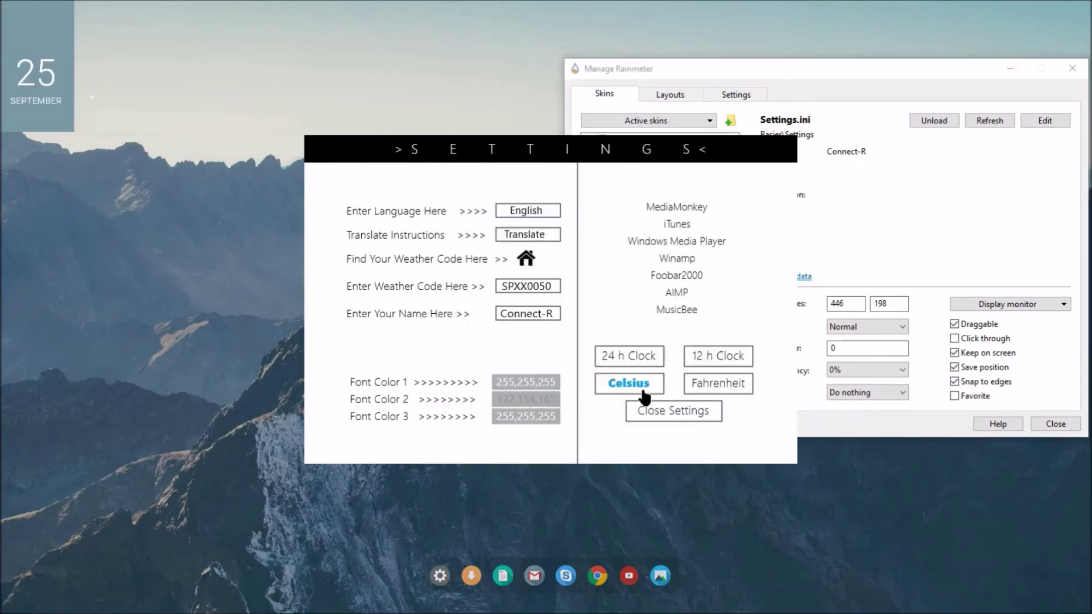
click(648, 410)
Step: Load the Mond Clock.ini skin onto the desktop
click(593, 226)
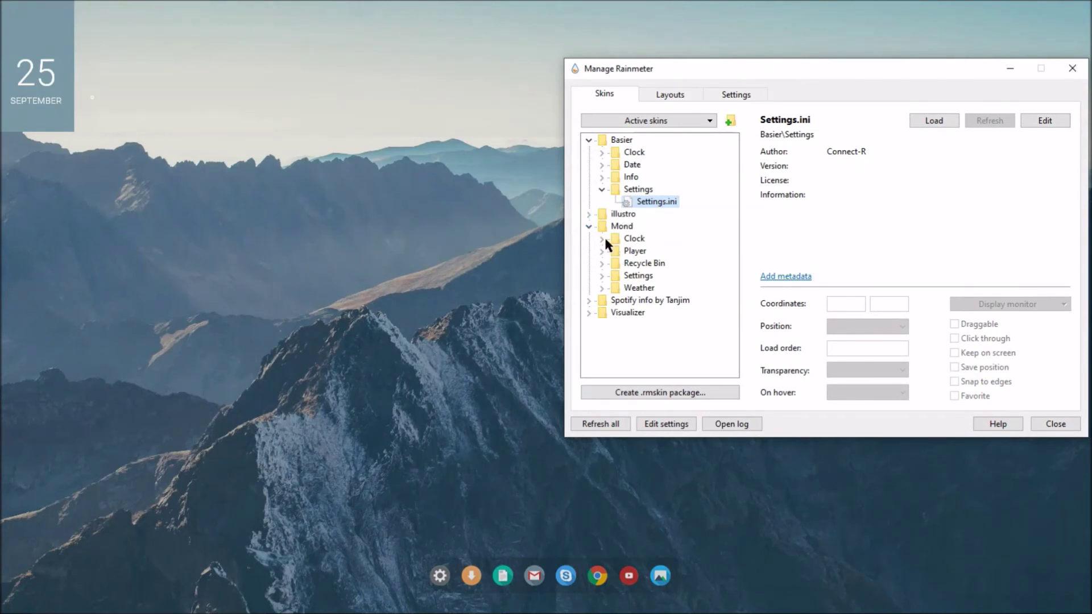
click(601, 240)
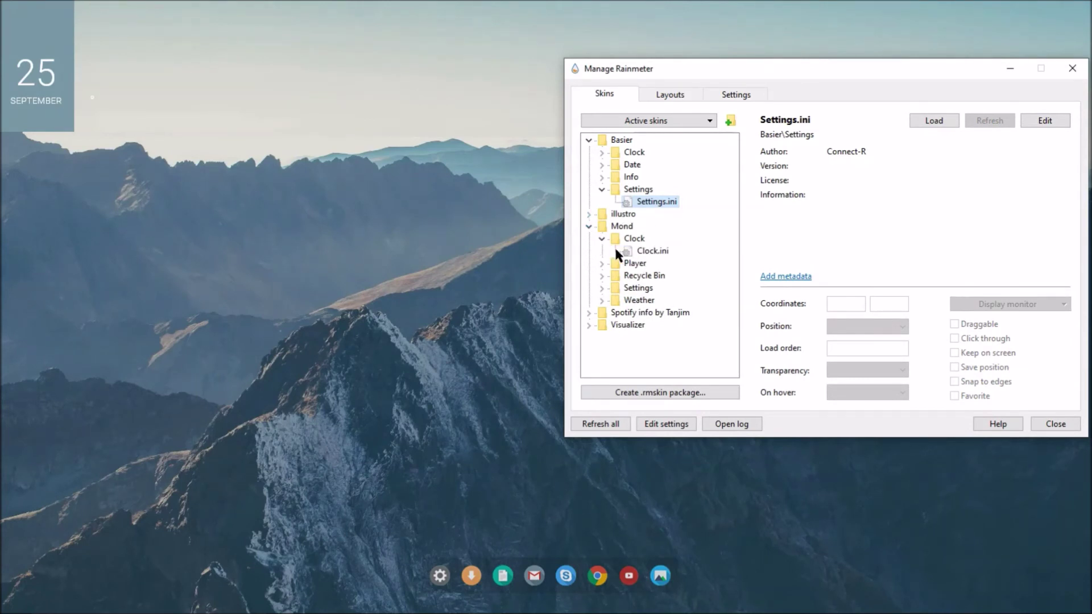
click(629, 252)
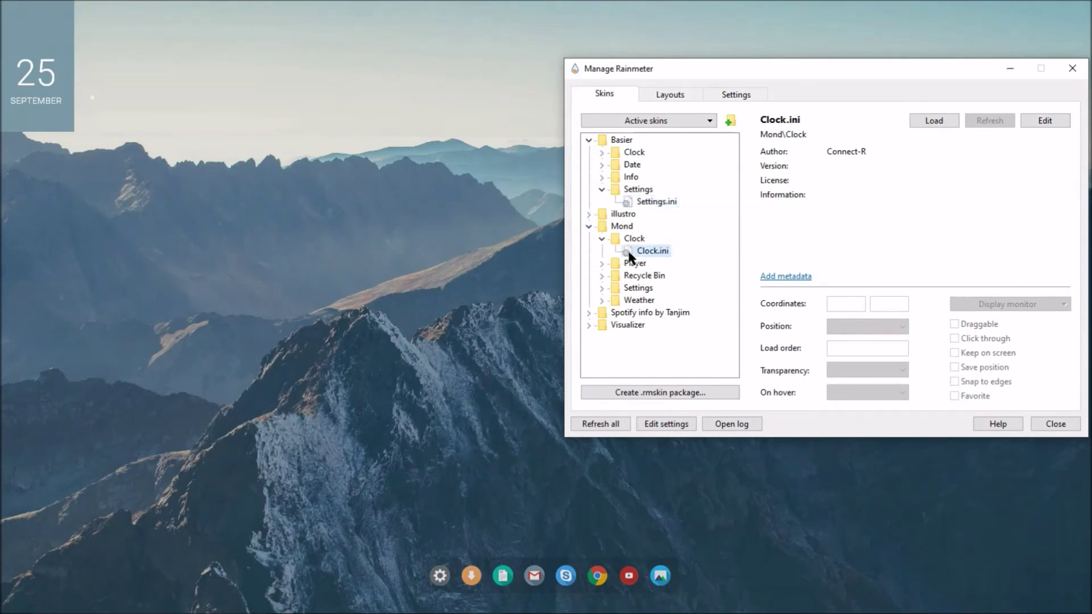
click(916, 122)
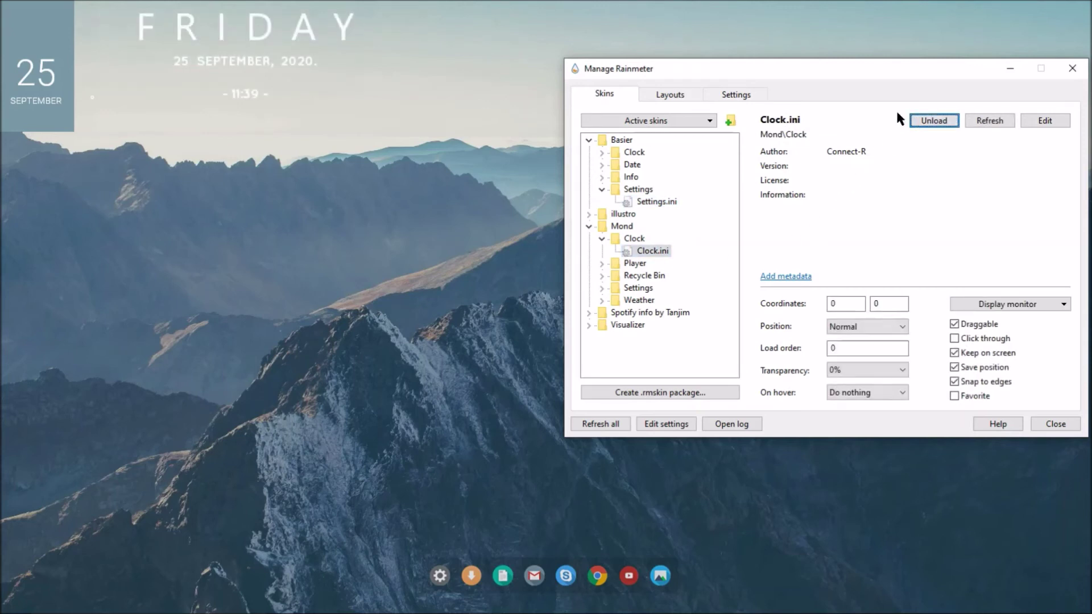
Step: In the Mond Clock skin's code, set the MeasureDate format to "Year, %Y." and the Y multiplier of Meter24hClock and Meter12hClock to 105
right_click(309, 61)
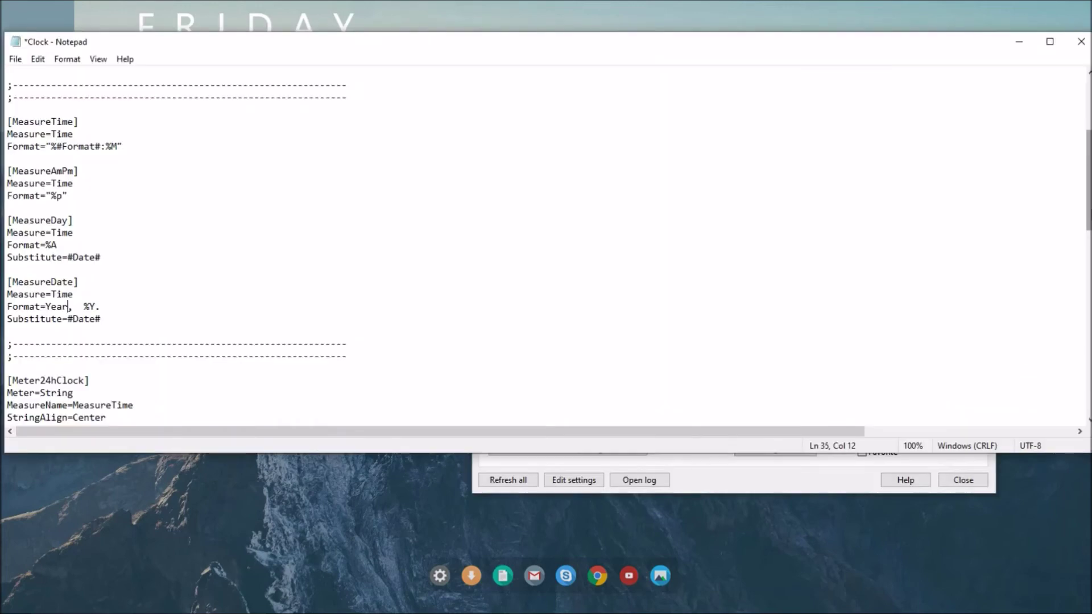
scroll(455, 354, down, 5)
drag(29, 292, 40, 293)
text(05)
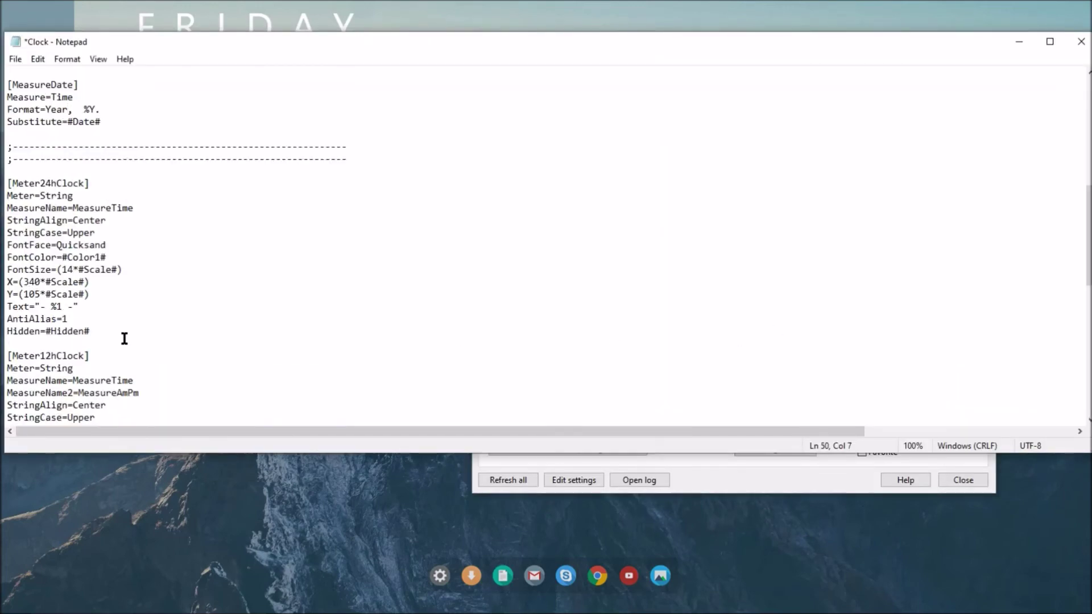
scroll(124, 339, down, 3)
drag(25, 370, 30, 371)
text(105)
Step: Set MeterDay's font size multiplier to 28 in the Clock skin's code
scroll(261, 331, down, 6)
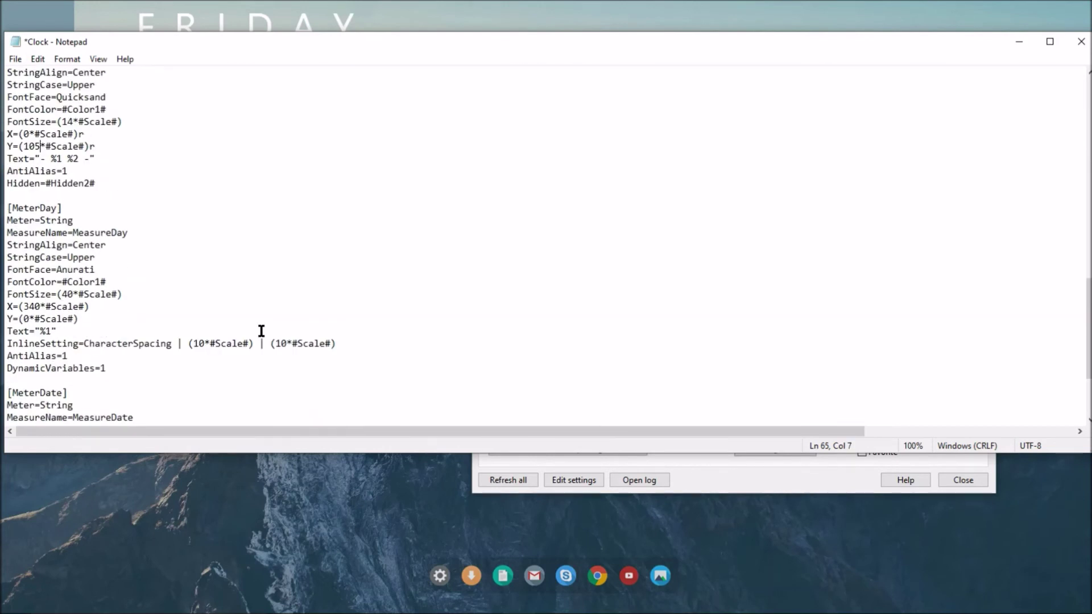
drag(59, 294, 71, 295)
text(28)
scroll(189, 279, down, 1)
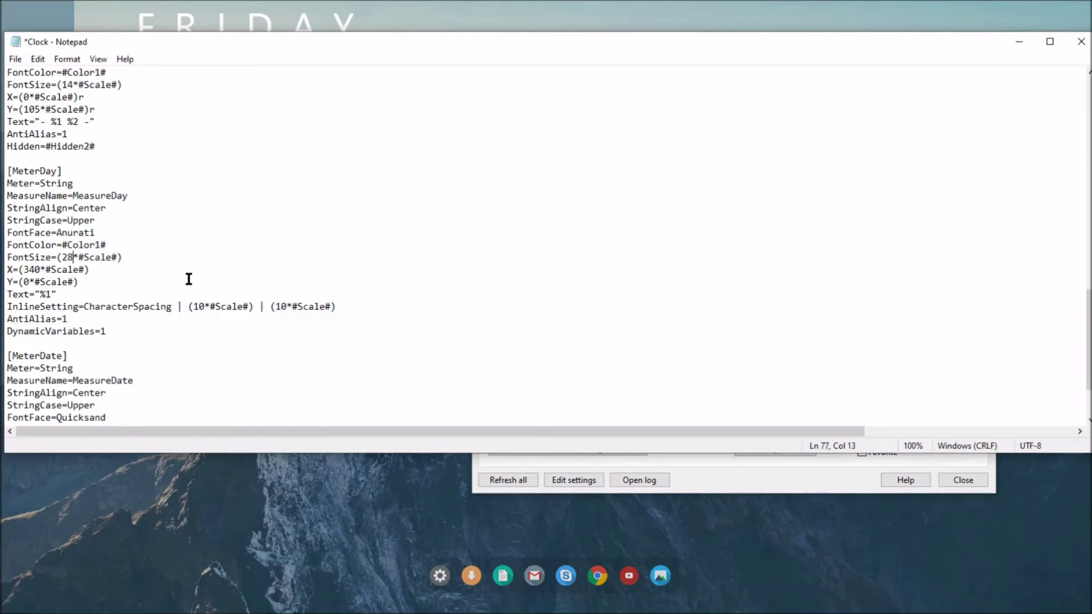
Step: Set MeterDate's font size multiplier to 13, then save and close the Clock file
scroll(372, 354, down, 3)
click(62, 357)
drag(67, 356, 72, 359)
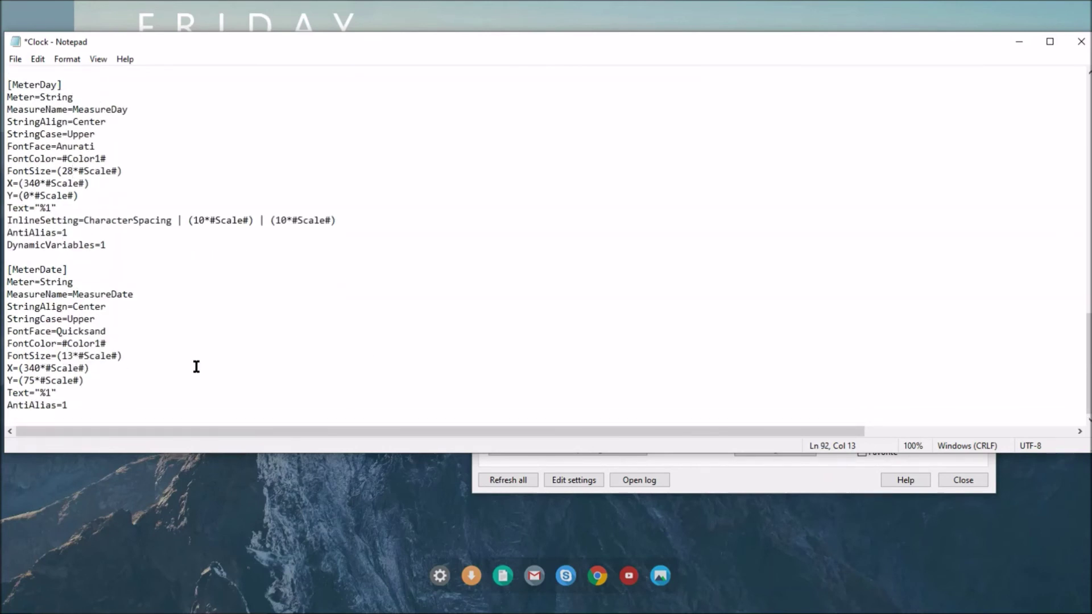
key(Delete)
key(Delete)
key(Delete)
key(Delete)
key(Delete)
text(Lo)
click(15, 59)
click(45, 117)
click(1081, 41)
Step: Refresh the Clock skin and align the dock and the clock with each other near the desktop's horizontal centre
right_click(330, 34)
click(312, 83)
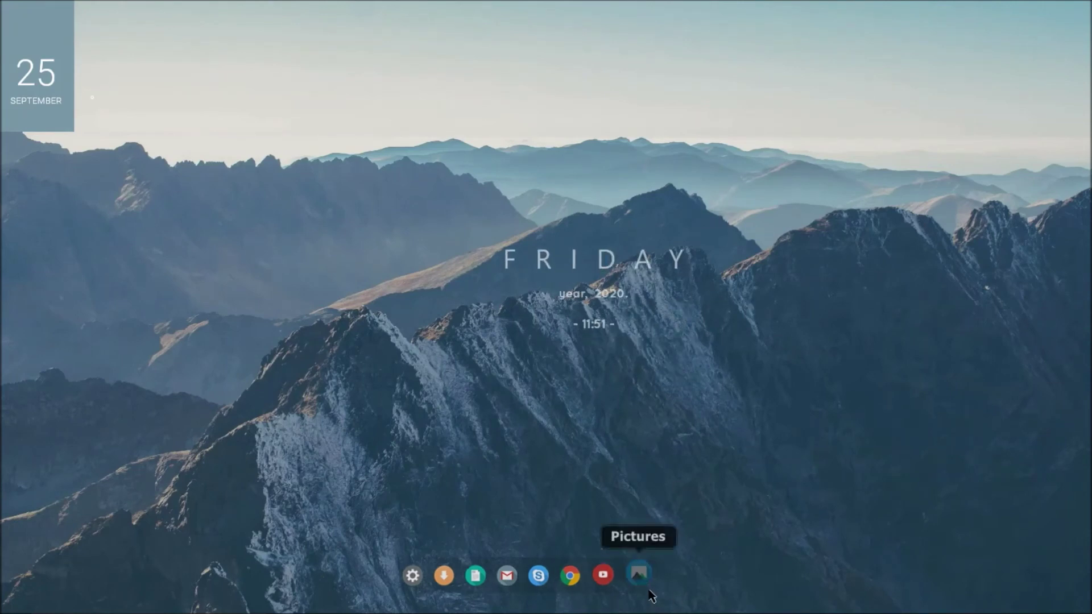
drag(643, 575, 723, 579)
drag(605, 274, 599, 289)
Step: Load the Visualizer v.2.ini skin from the Rainmeter manager and close the manager
click(853, 602)
click(868, 576)
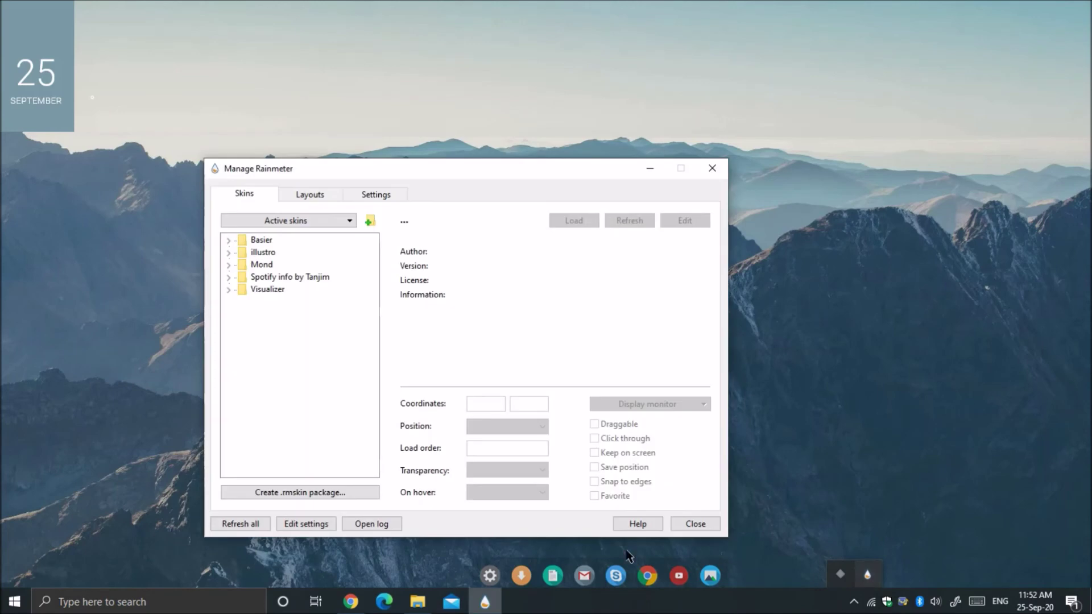
click(246, 290)
click(229, 290)
click(287, 314)
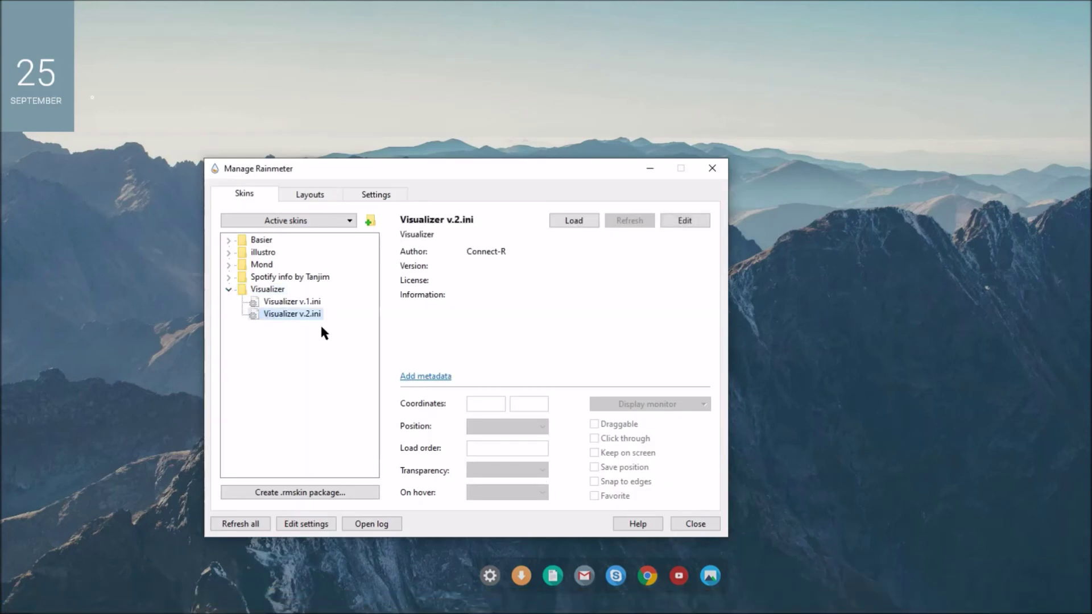
click(575, 227)
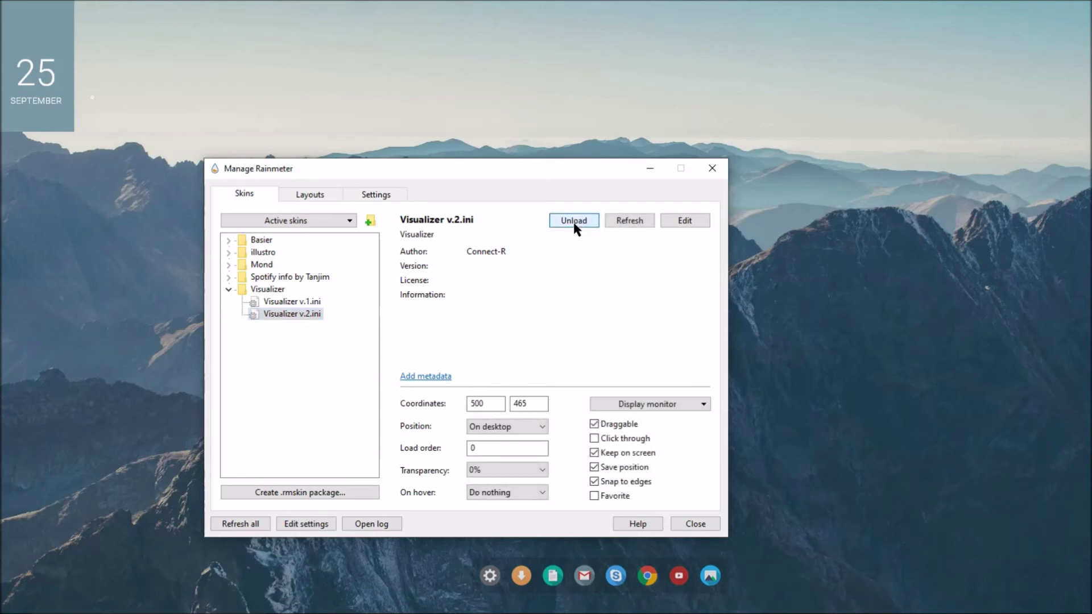
click(712, 168)
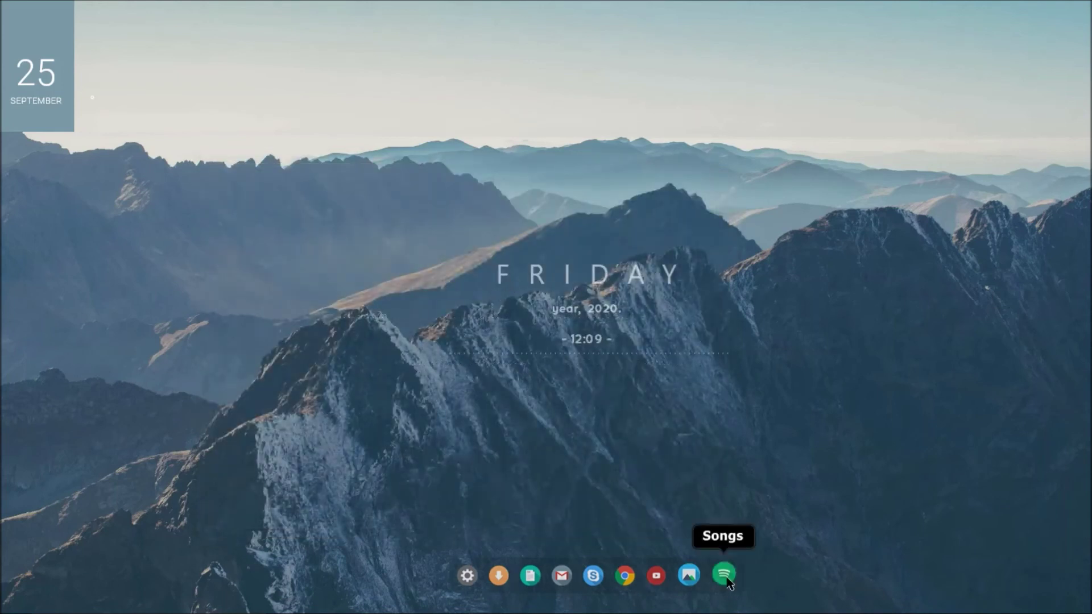
Step: Play the Unakaga song from the dock's Songs shortcut in Groove Music and minimize the open windows
click(724, 576)
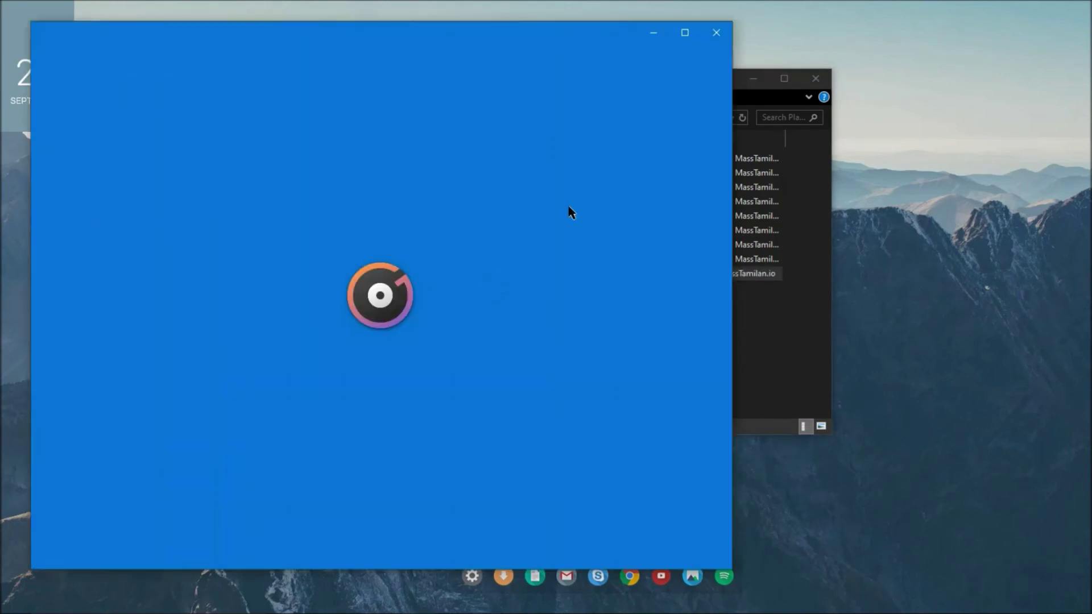
click(759, 80)
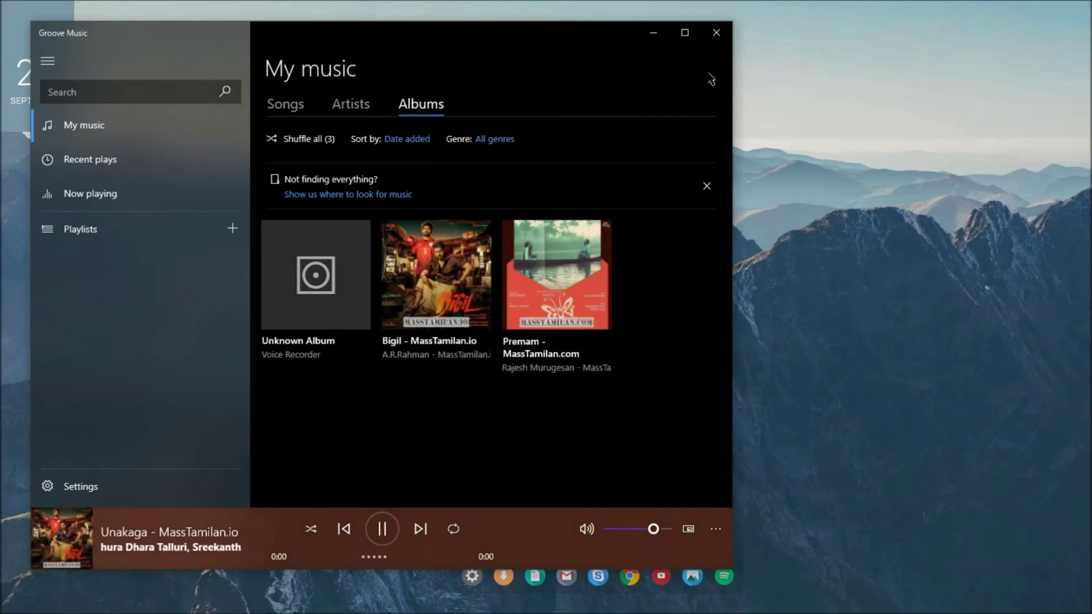
click(654, 34)
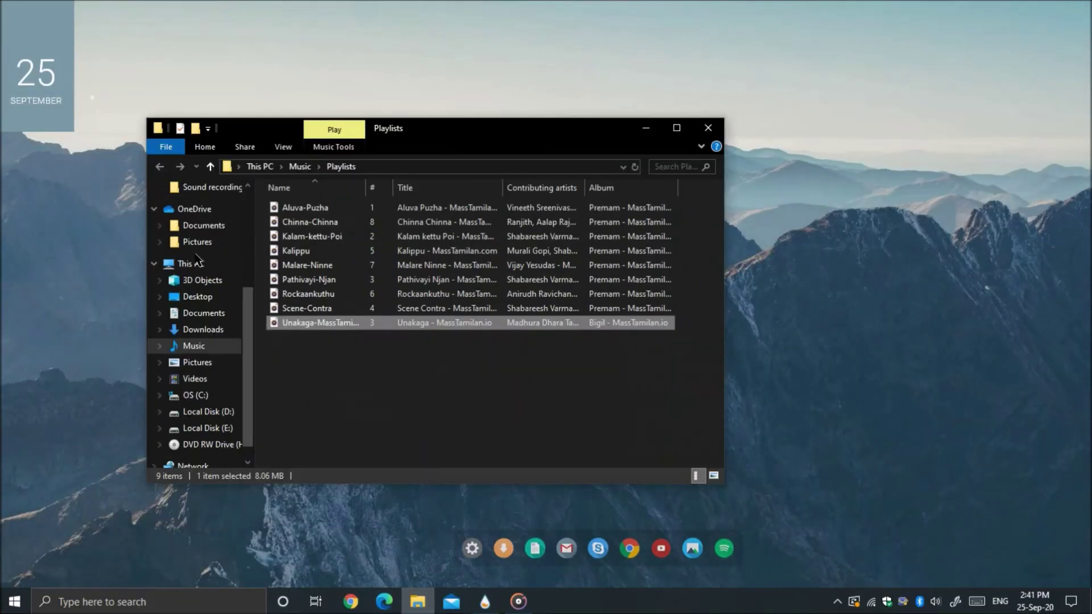
Step: Cut the Visualizer v.2 file from the Documents\Rainmeter\Skins\Visualizer folder
scroll(196, 250, up, 5)
click(200, 248)
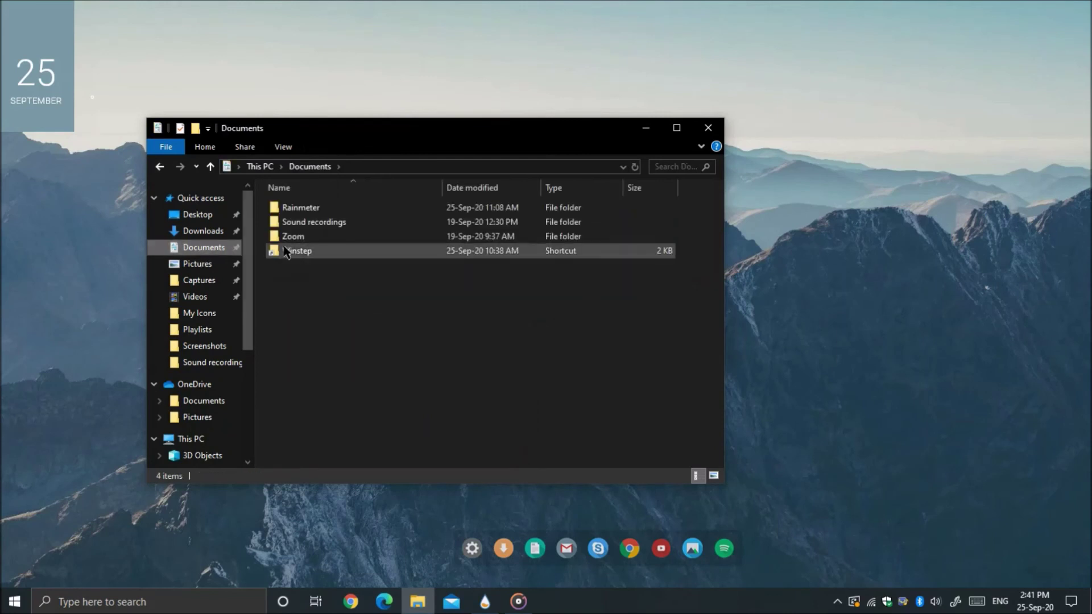
double_click(318, 208)
double_click(323, 209)
double_click(313, 296)
click(328, 222)
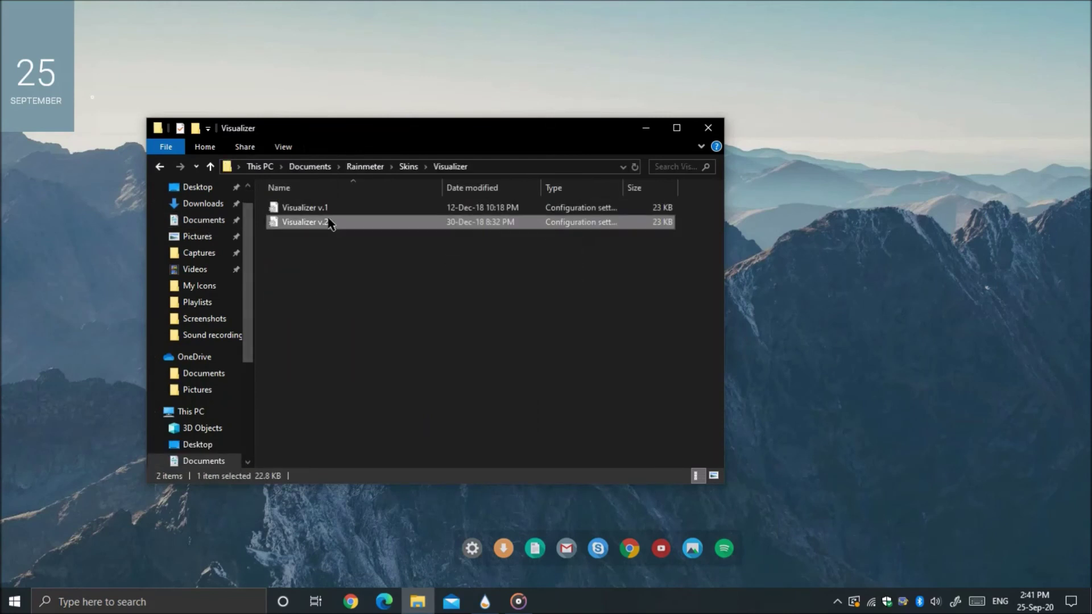
right_click(328, 220)
click(434, 455)
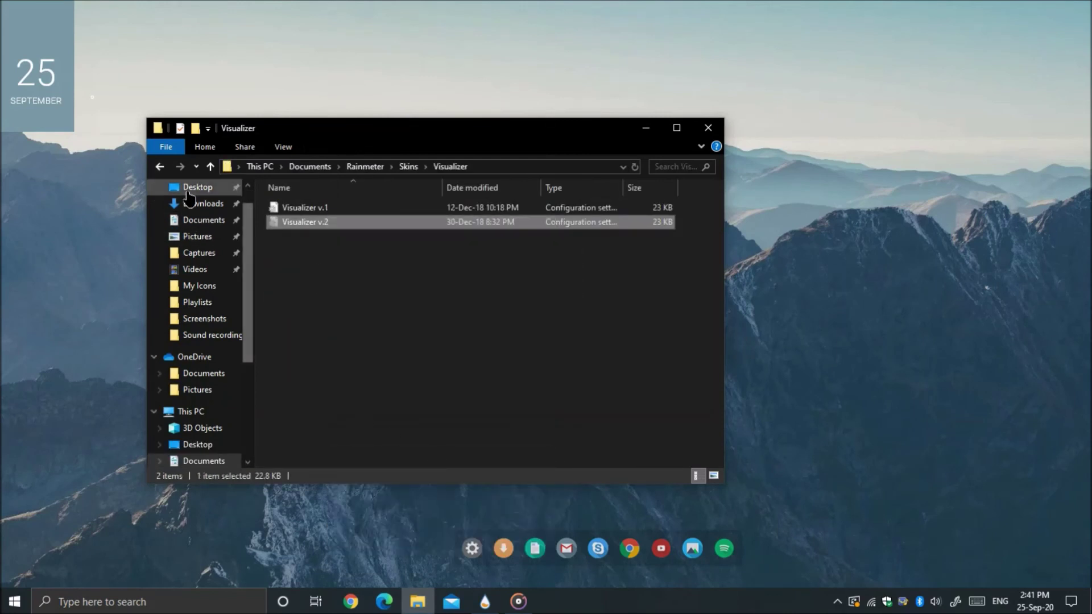
Step: Paste the Visualizer v.2 file into the Spotify info by Tanjim skin folder and close File Explorer
click(160, 166)
double_click(310, 279)
right_click(310, 250)
click(349, 344)
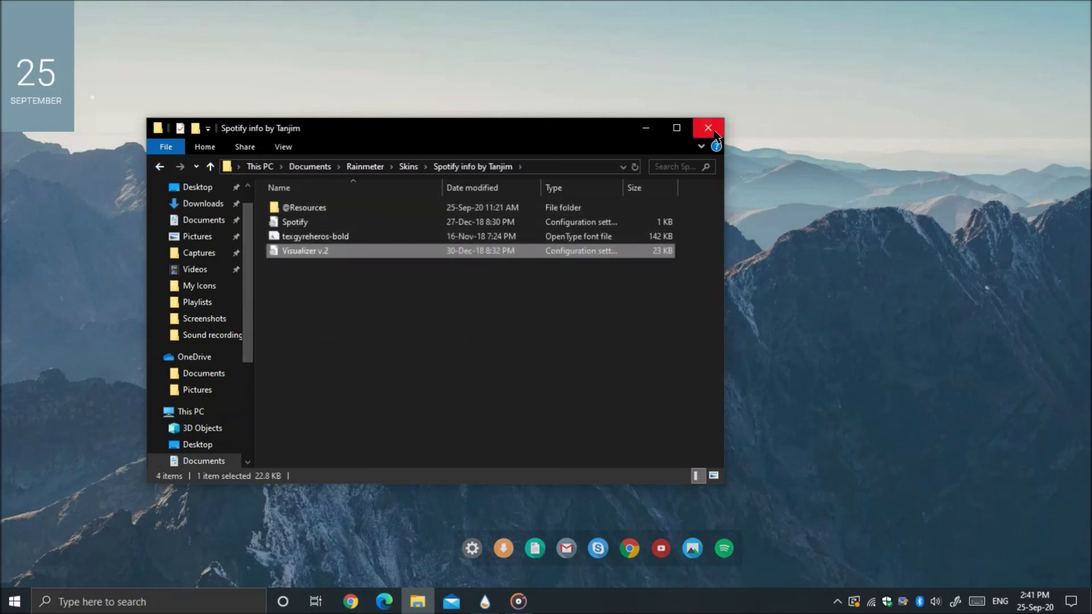
click(715, 133)
Step: Refresh all skins in the Rainmeter manager and move its window aside to uncover the clock
click(484, 601)
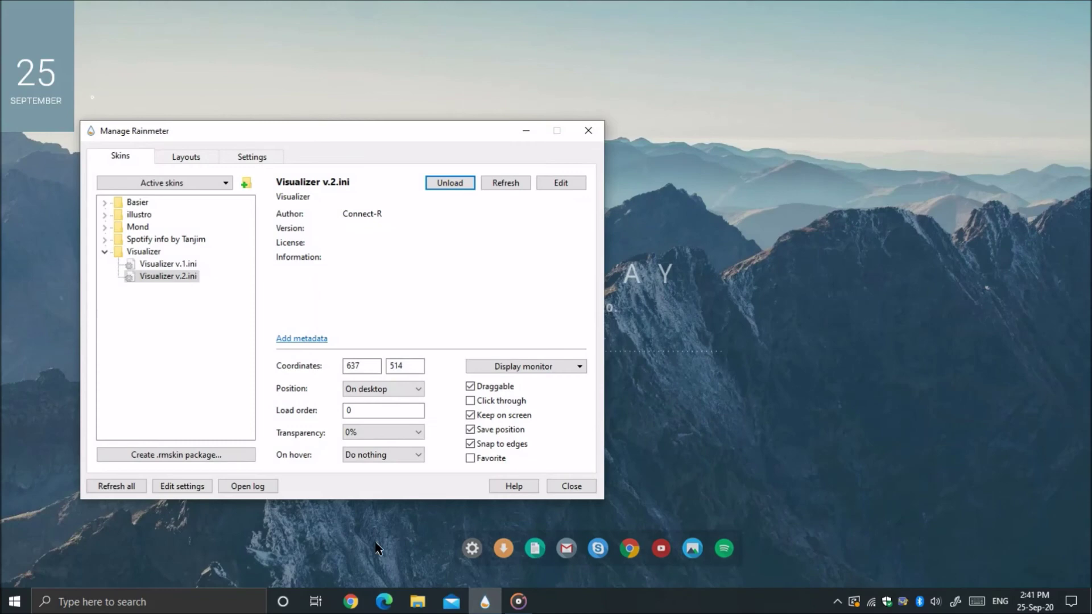
click(116, 486)
click(653, 349)
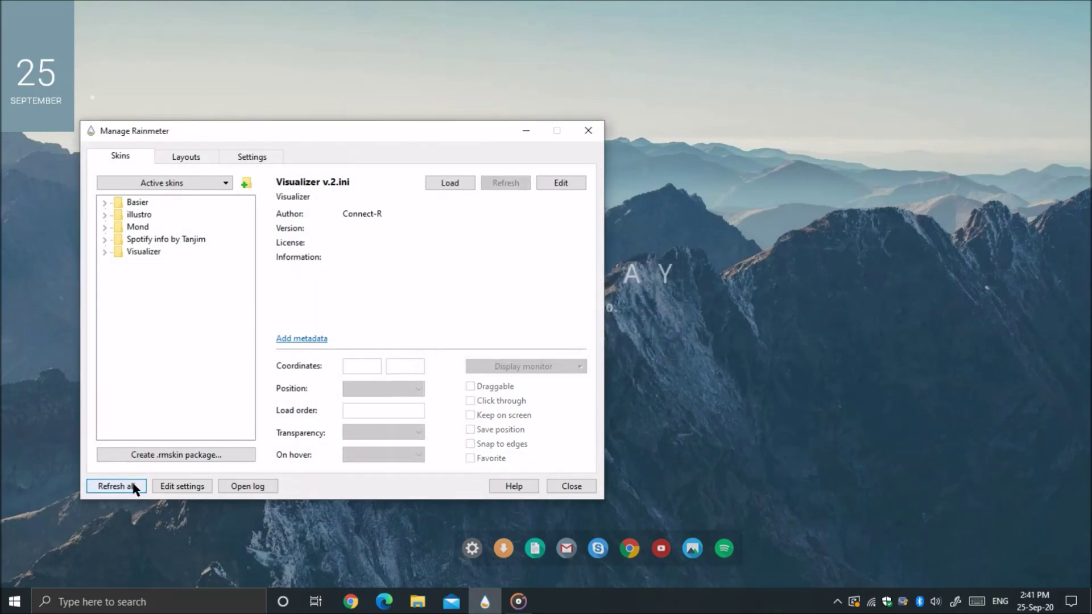
drag(398, 140, 203, 219)
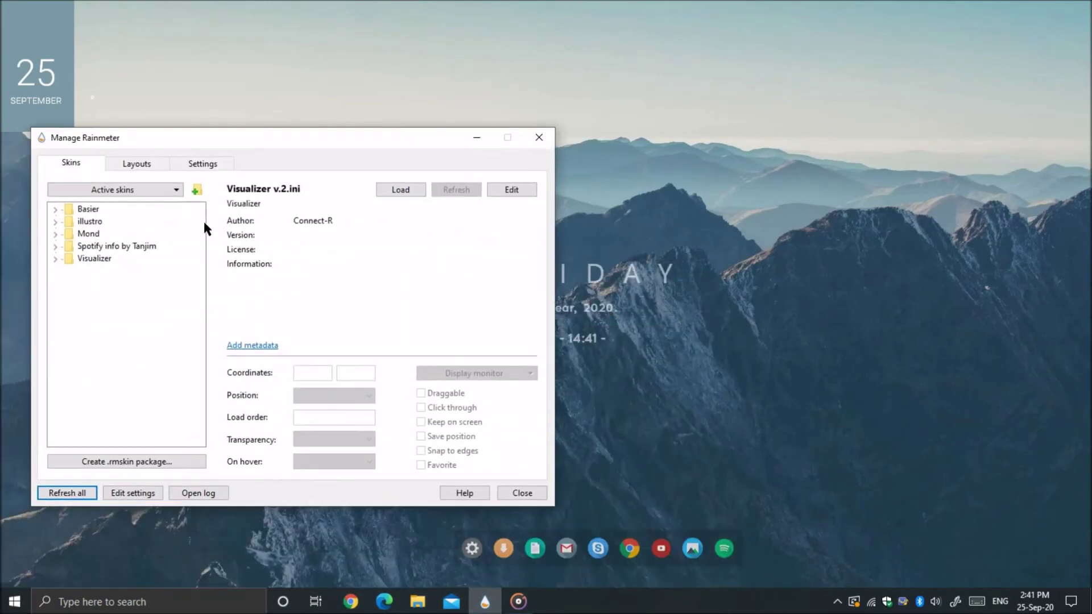
Step: Load the Visualizer v.1.ini skin from the Visualizer folder and position it just above the FRIDAY text
click(88, 260)
click(55, 259)
click(136, 272)
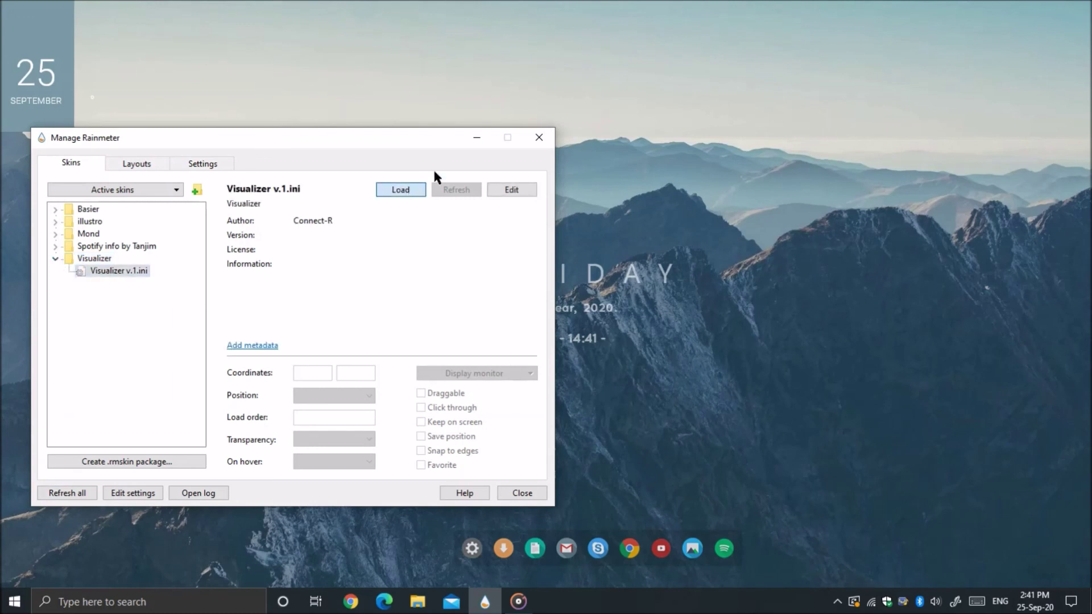
click(401, 189)
key(Escape)
drag(409, 245, 392, 262)
Step: Load the Visualizer v.2.ini skin from the Spotify info by Tanjim folder and minimize the Rainmeter manager
click(484, 601)
click(56, 246)
click(83, 275)
click(389, 190)
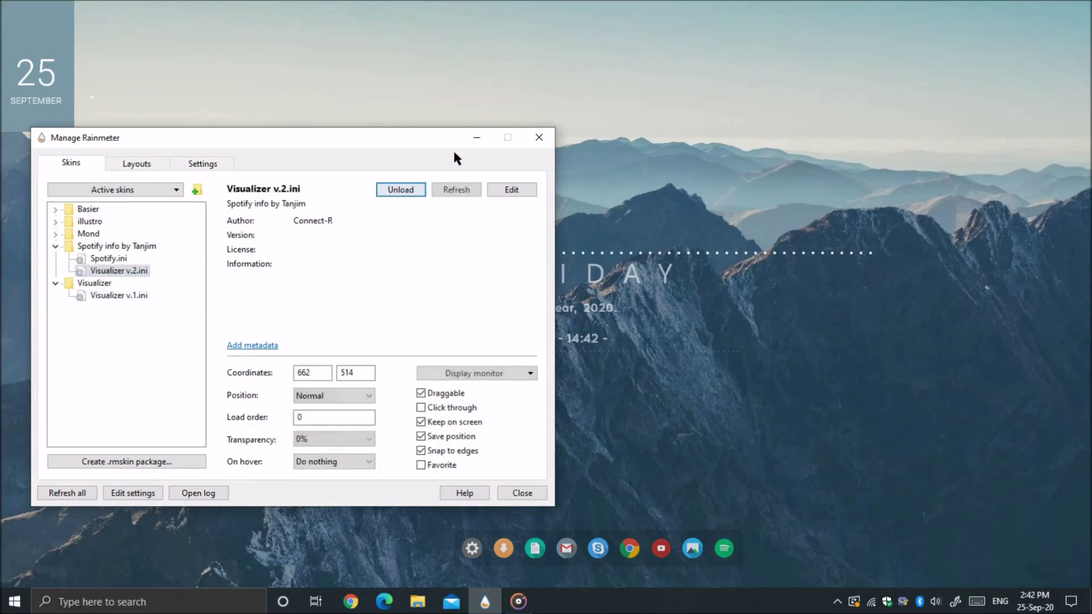
click(476, 137)
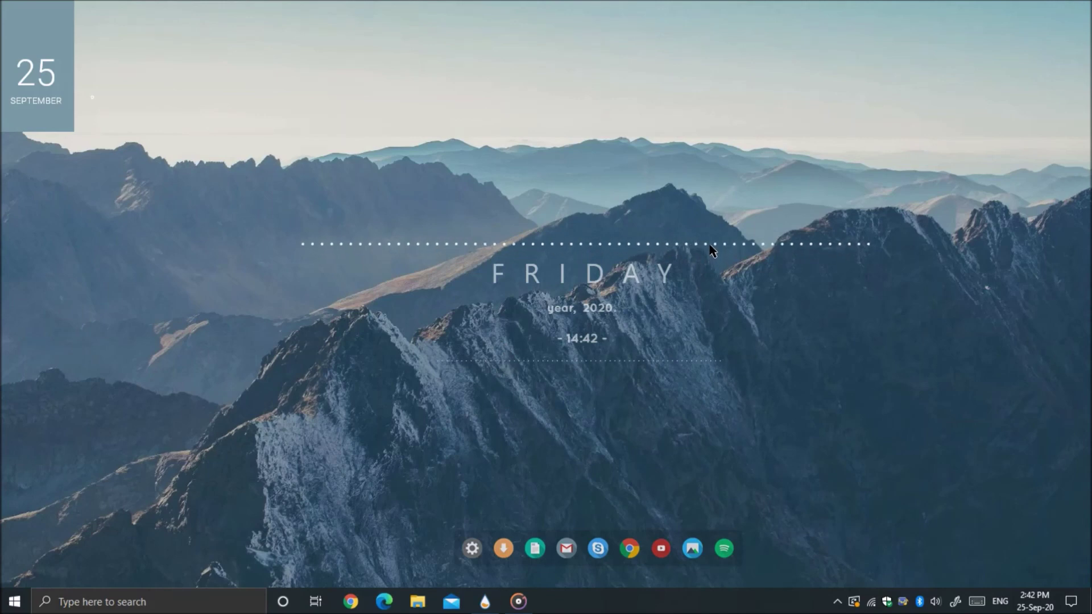
Step: Restart the Unakaga song from the beginning in Groove Music and minimize the player
click(519, 601)
drag(316, 558, 297, 561)
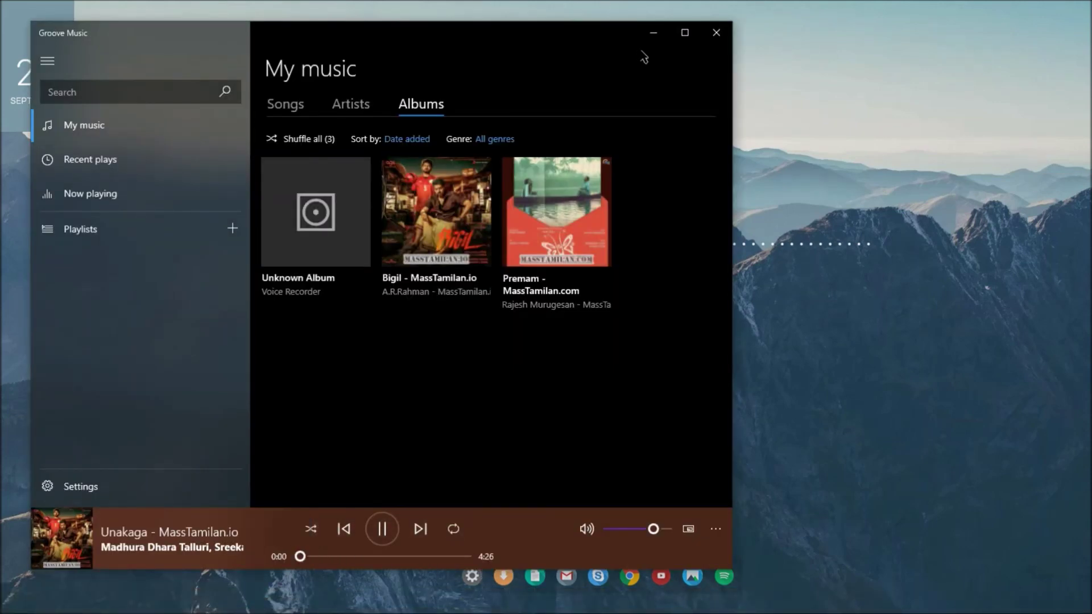
click(653, 32)
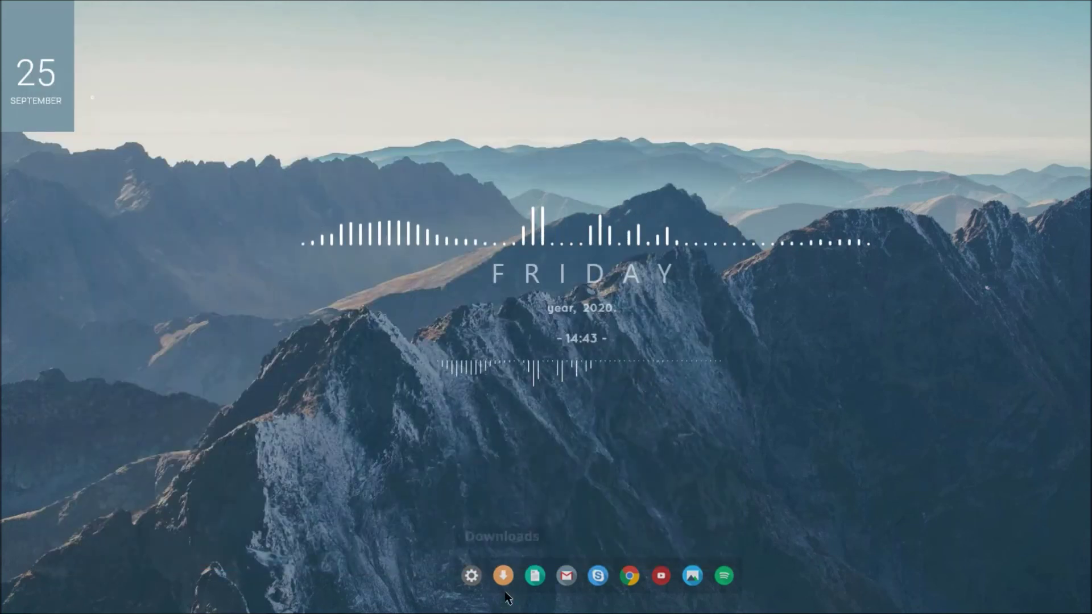
Step: Load Mond's Weather.ini skin, close the Rainmeter manager and place the weather widget directly beside the date block
mouse_move(485, 602)
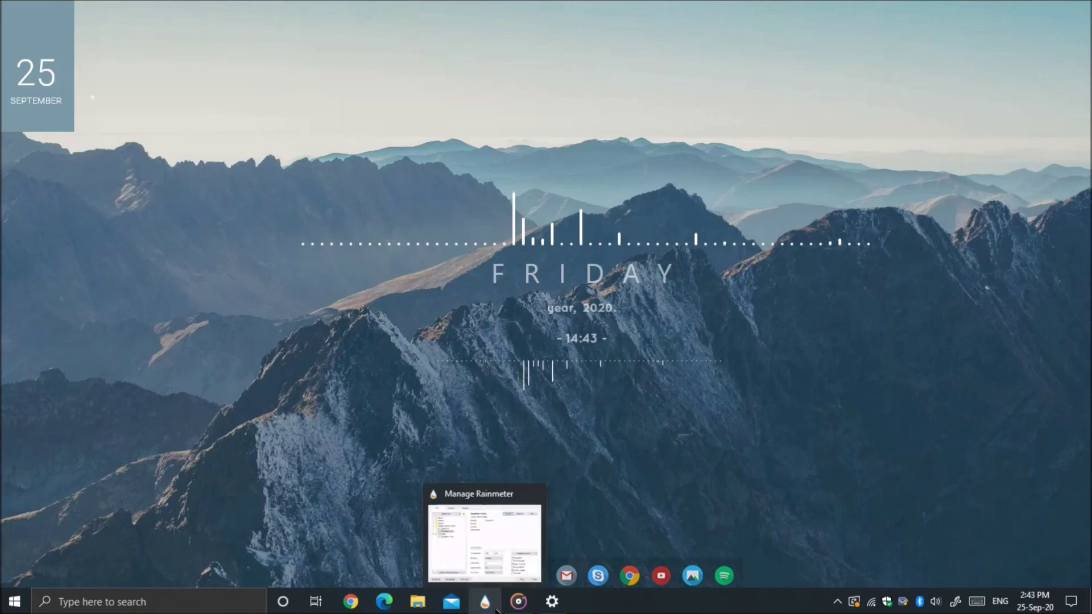
click(449, 522)
click(55, 234)
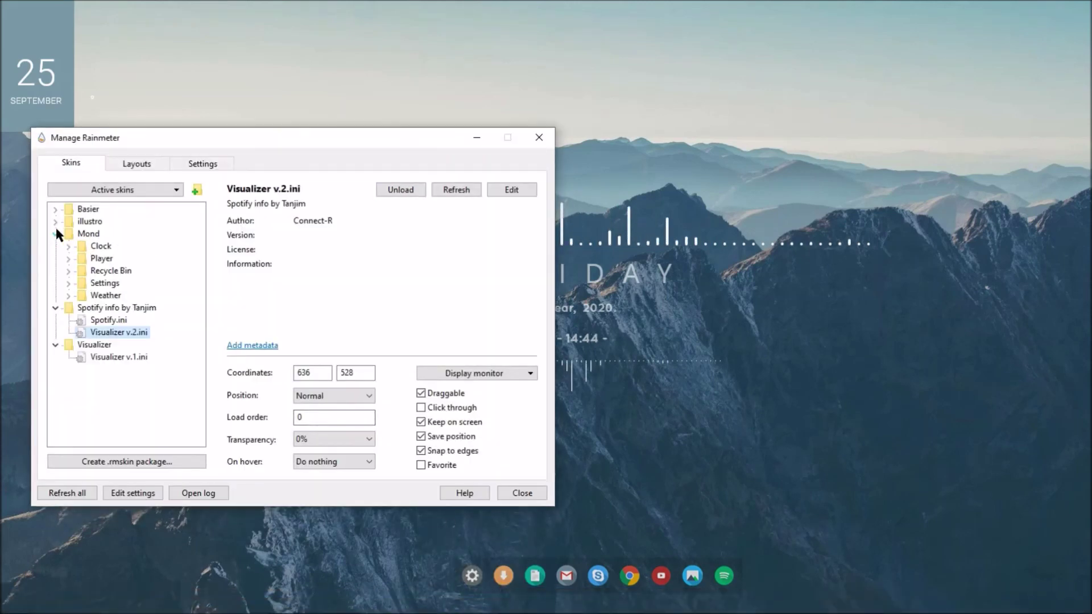
click(68, 295)
click(123, 307)
click(384, 194)
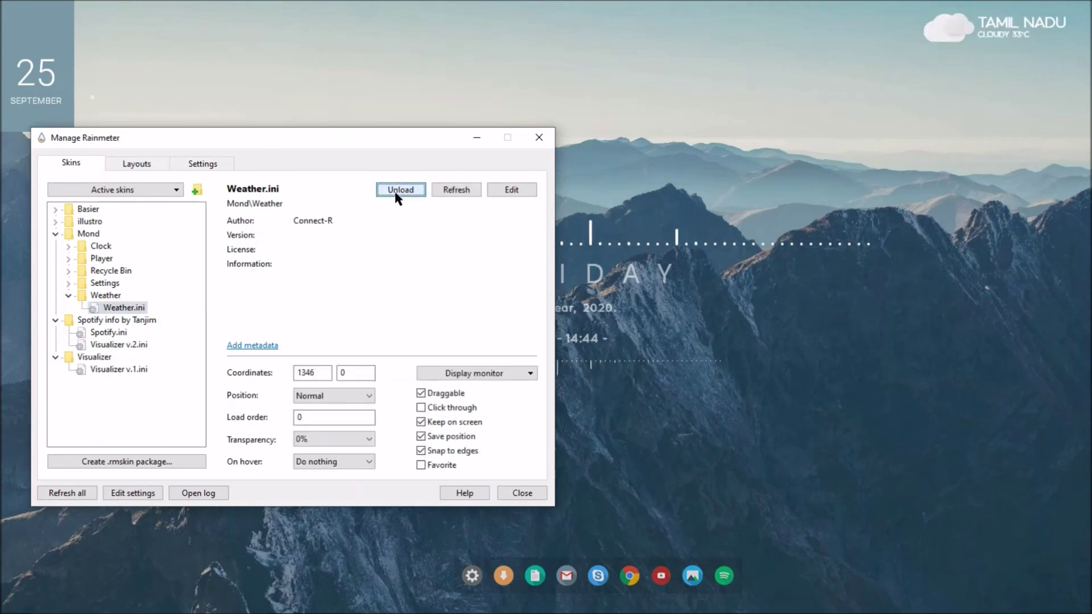
click(538, 137)
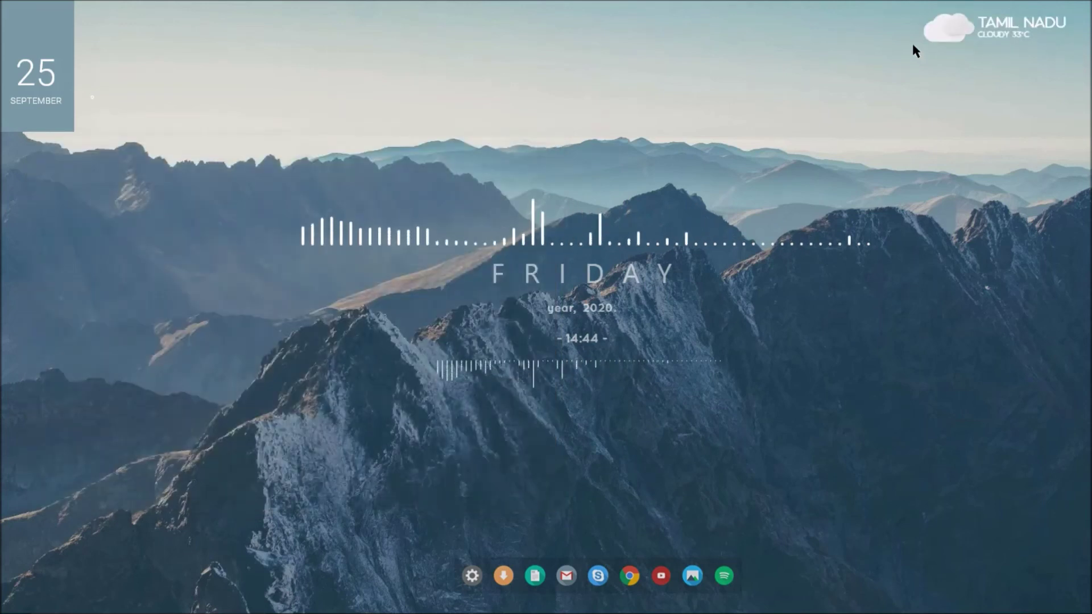
drag(940, 51, 95, 34)
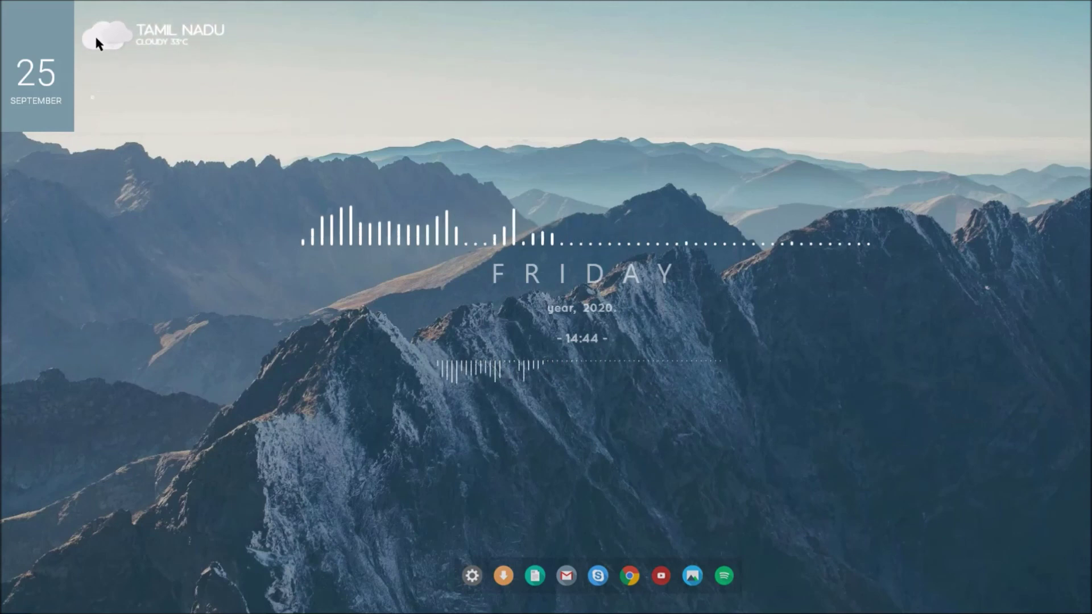